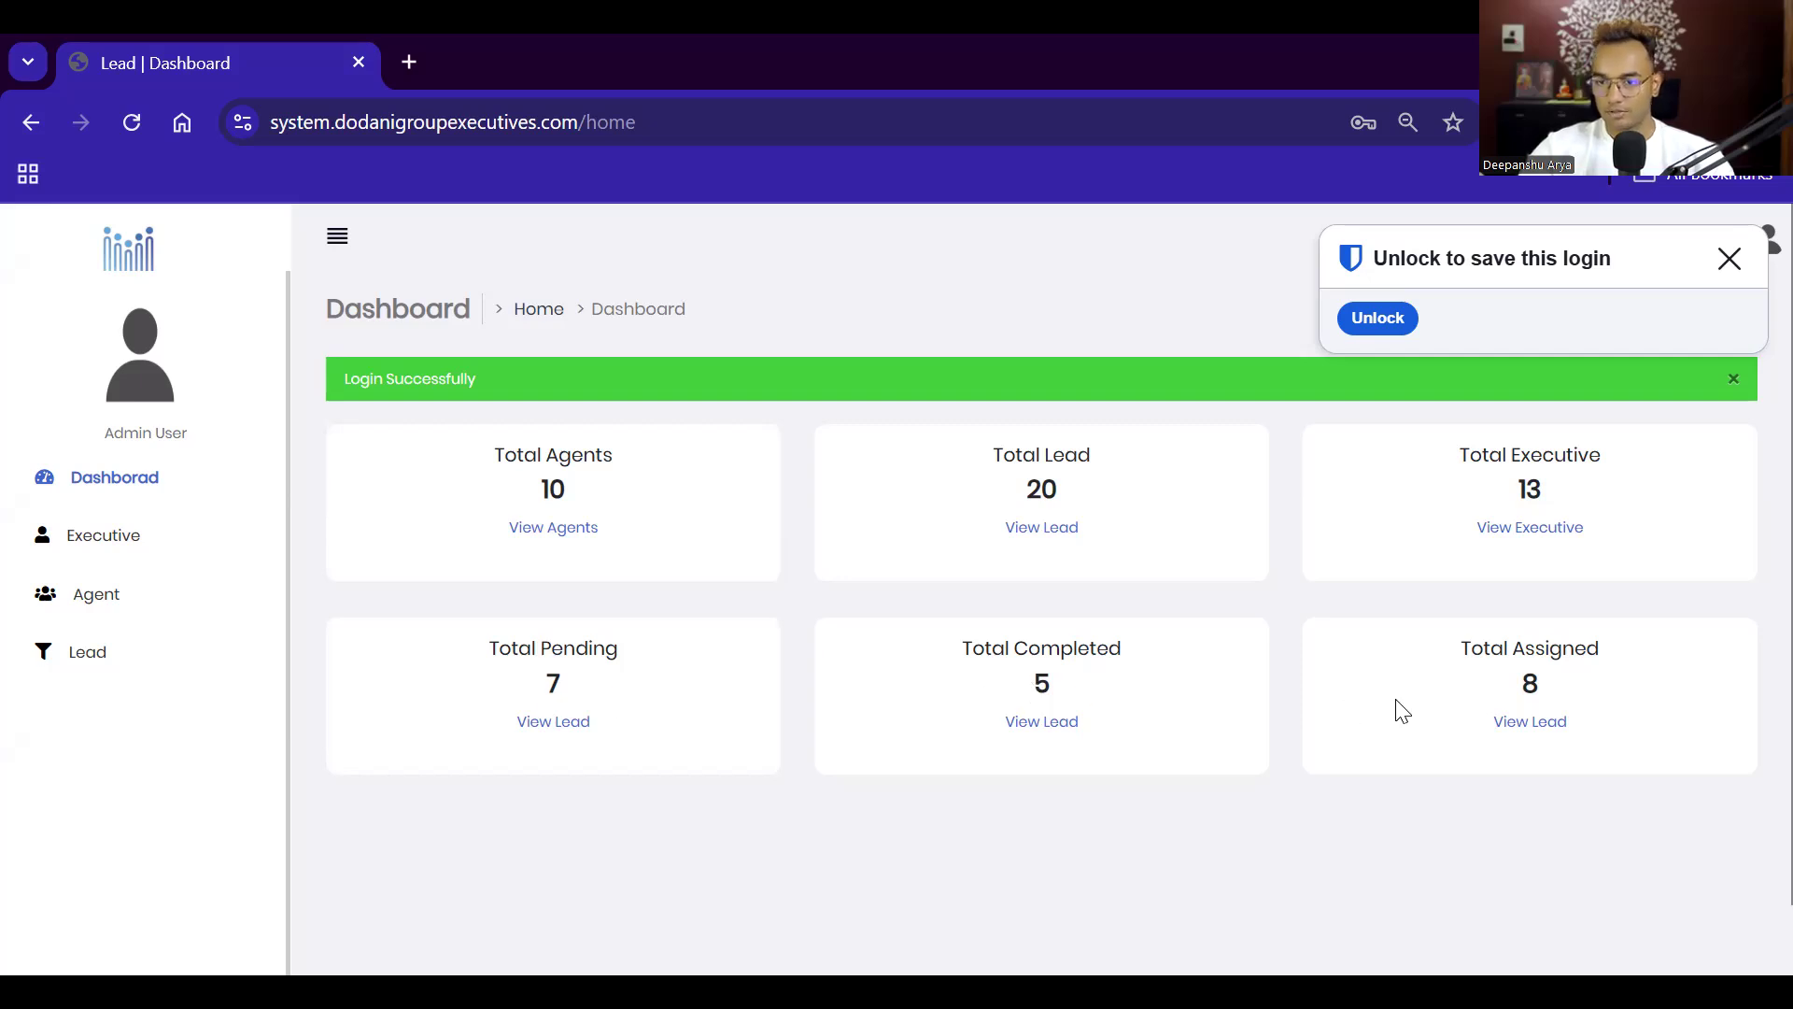
# Step: Scroll through the Executive, Agent and Lead lists from the sidebar
pyautogui.click(75, 541)
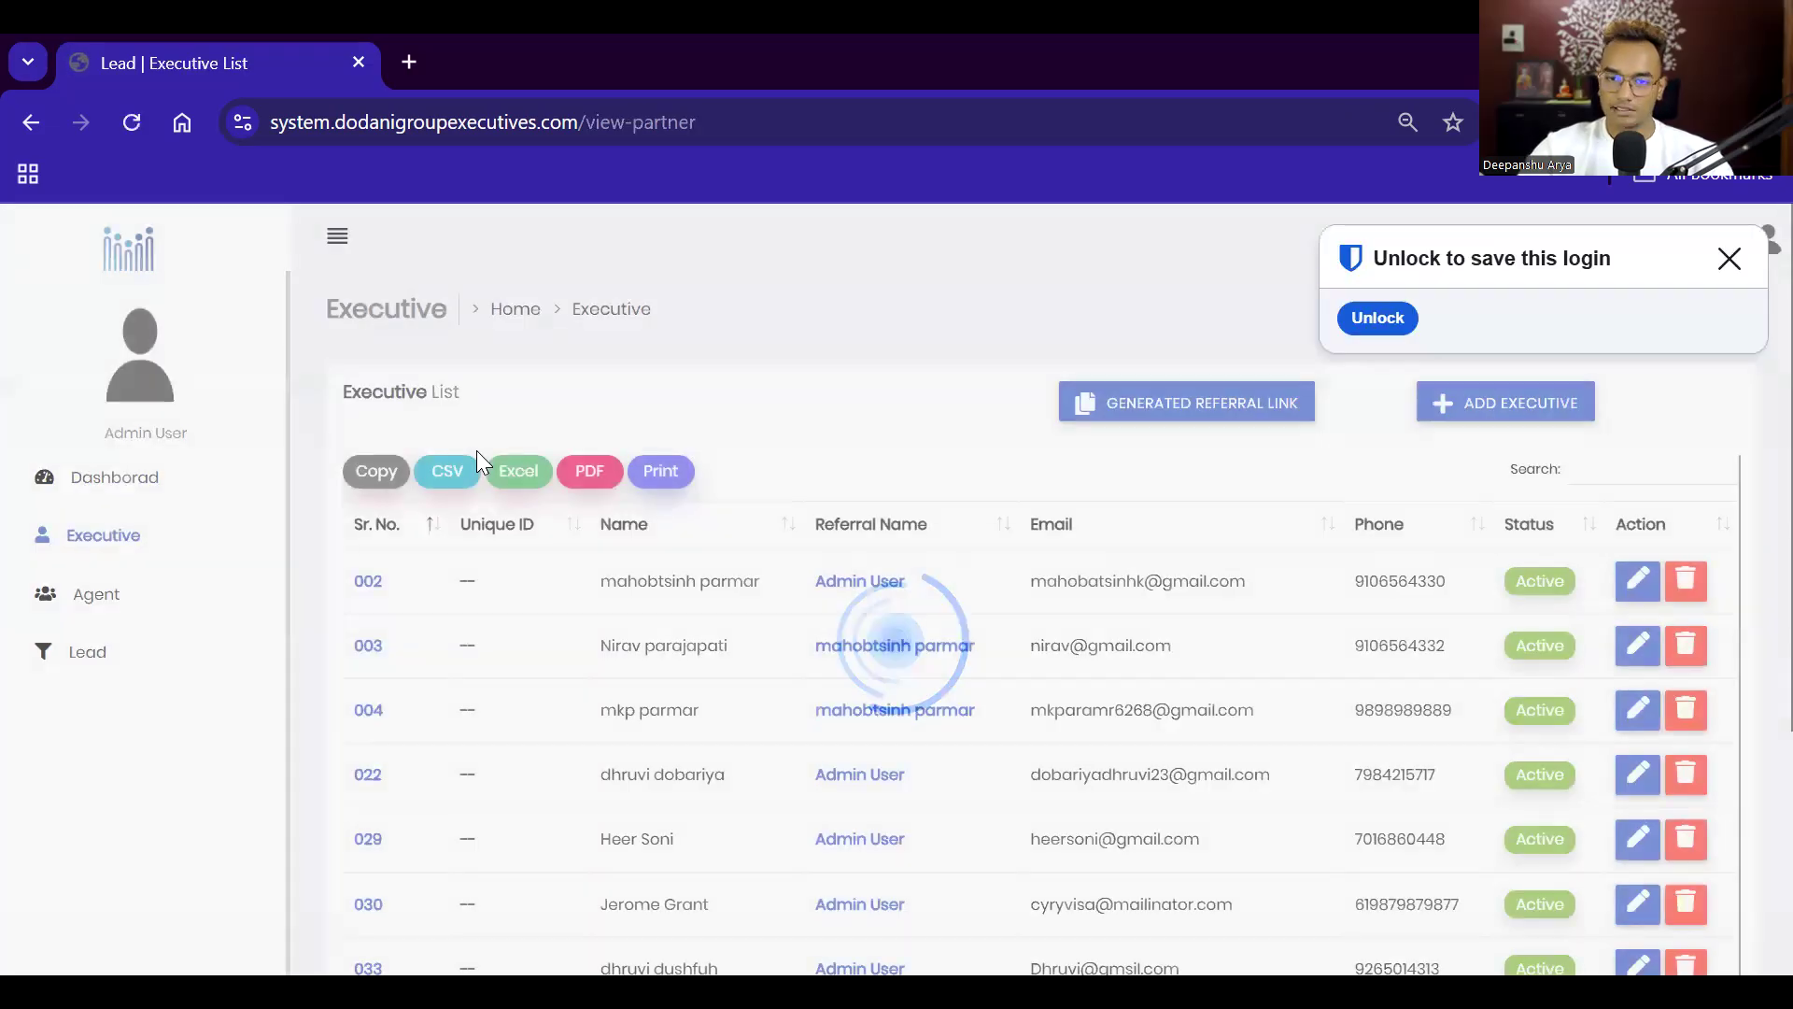
pyautogui.scroll(-4, 560, 456)
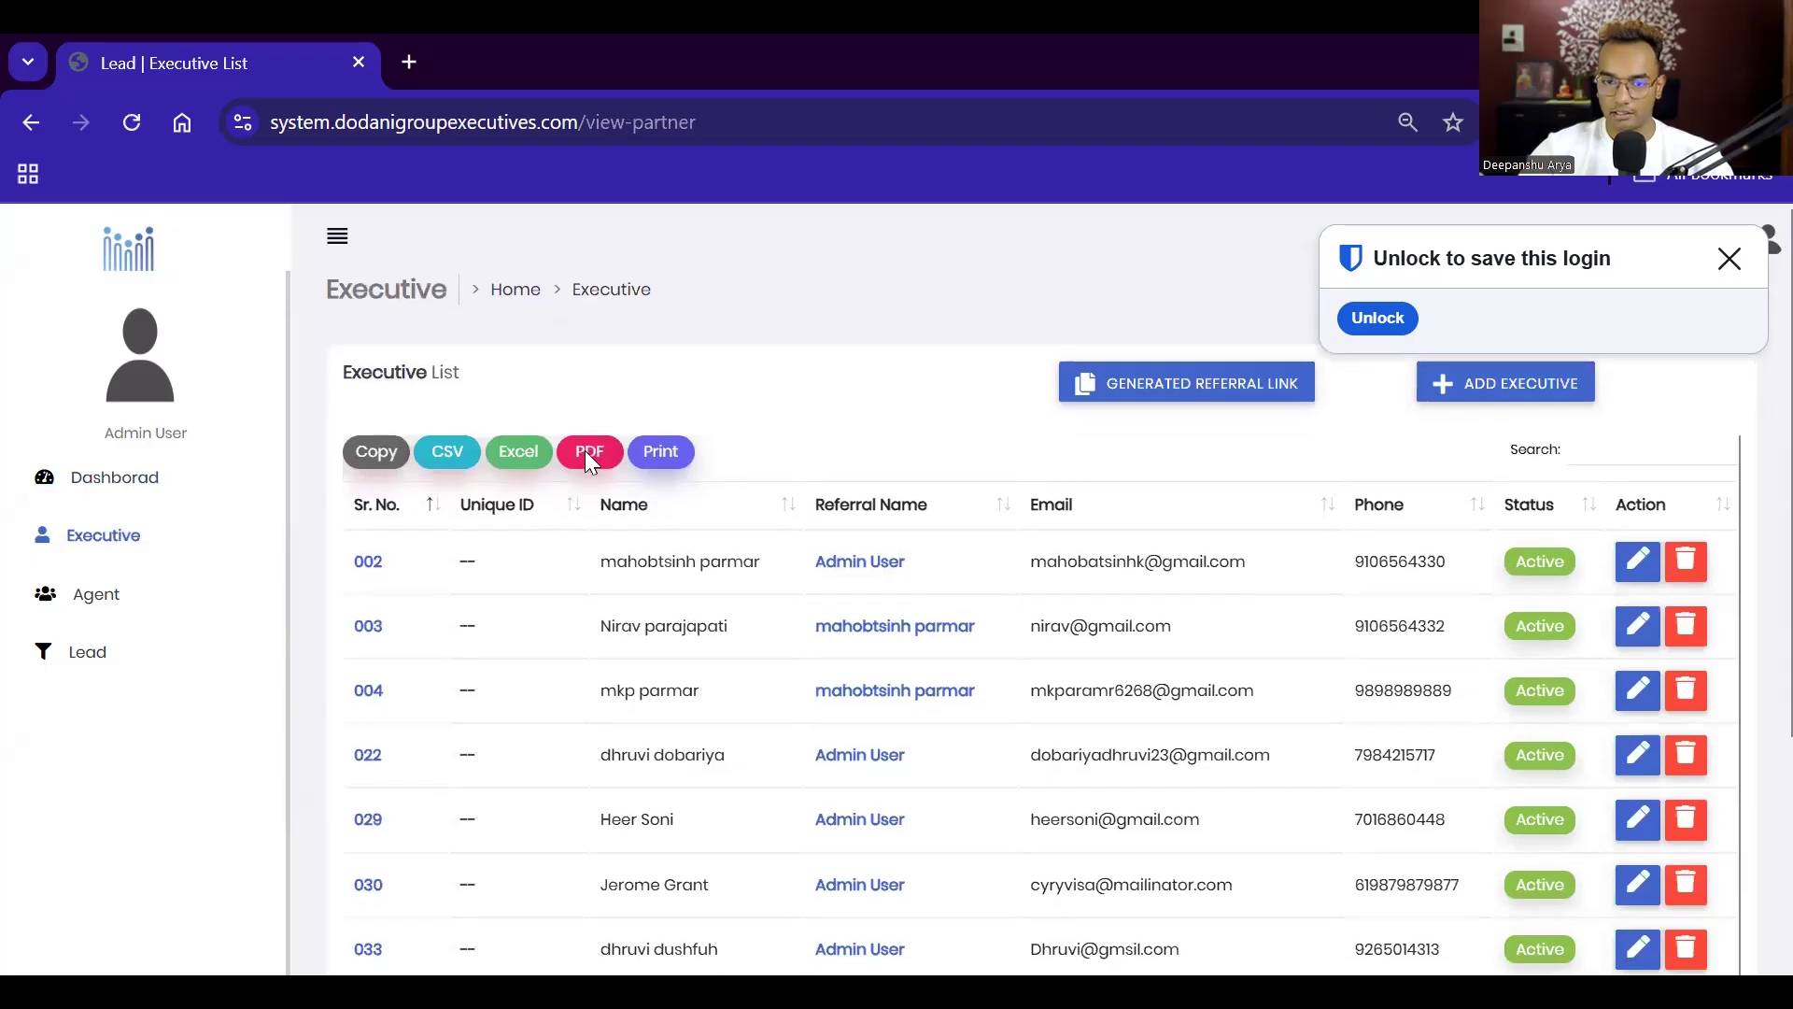
pyautogui.scroll(1, 560, 486)
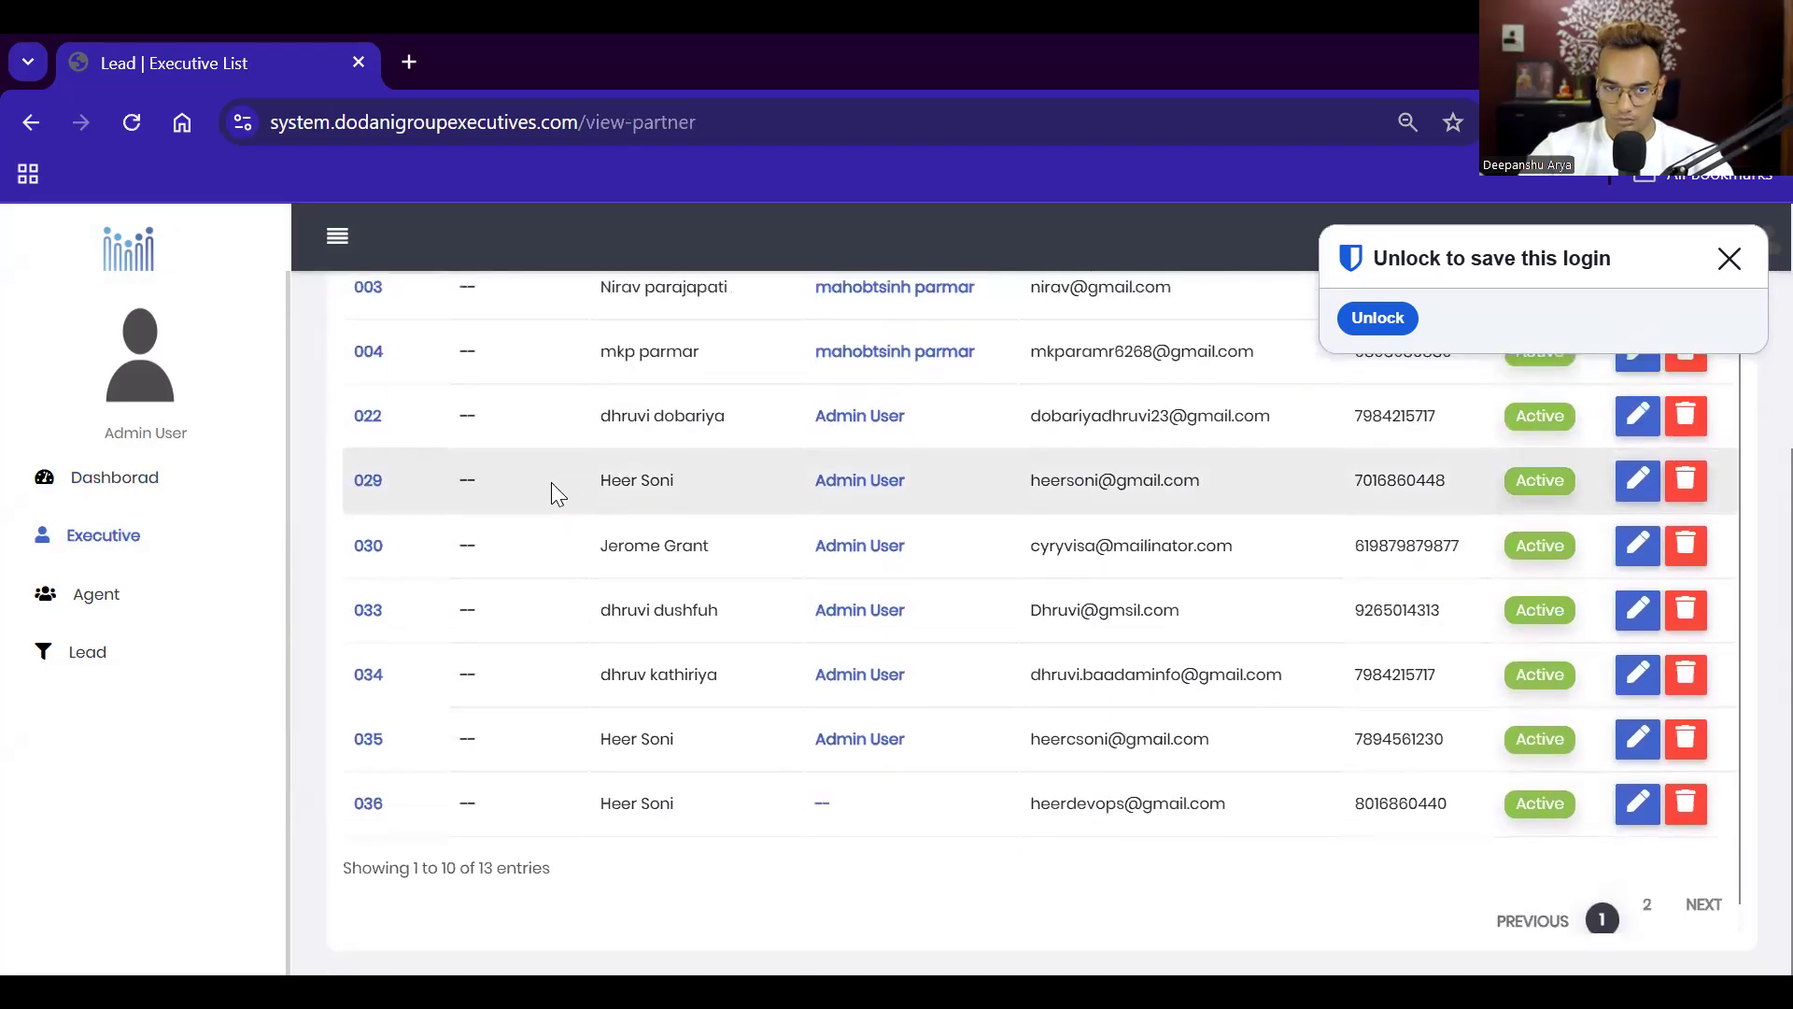
pyautogui.click(69, 607)
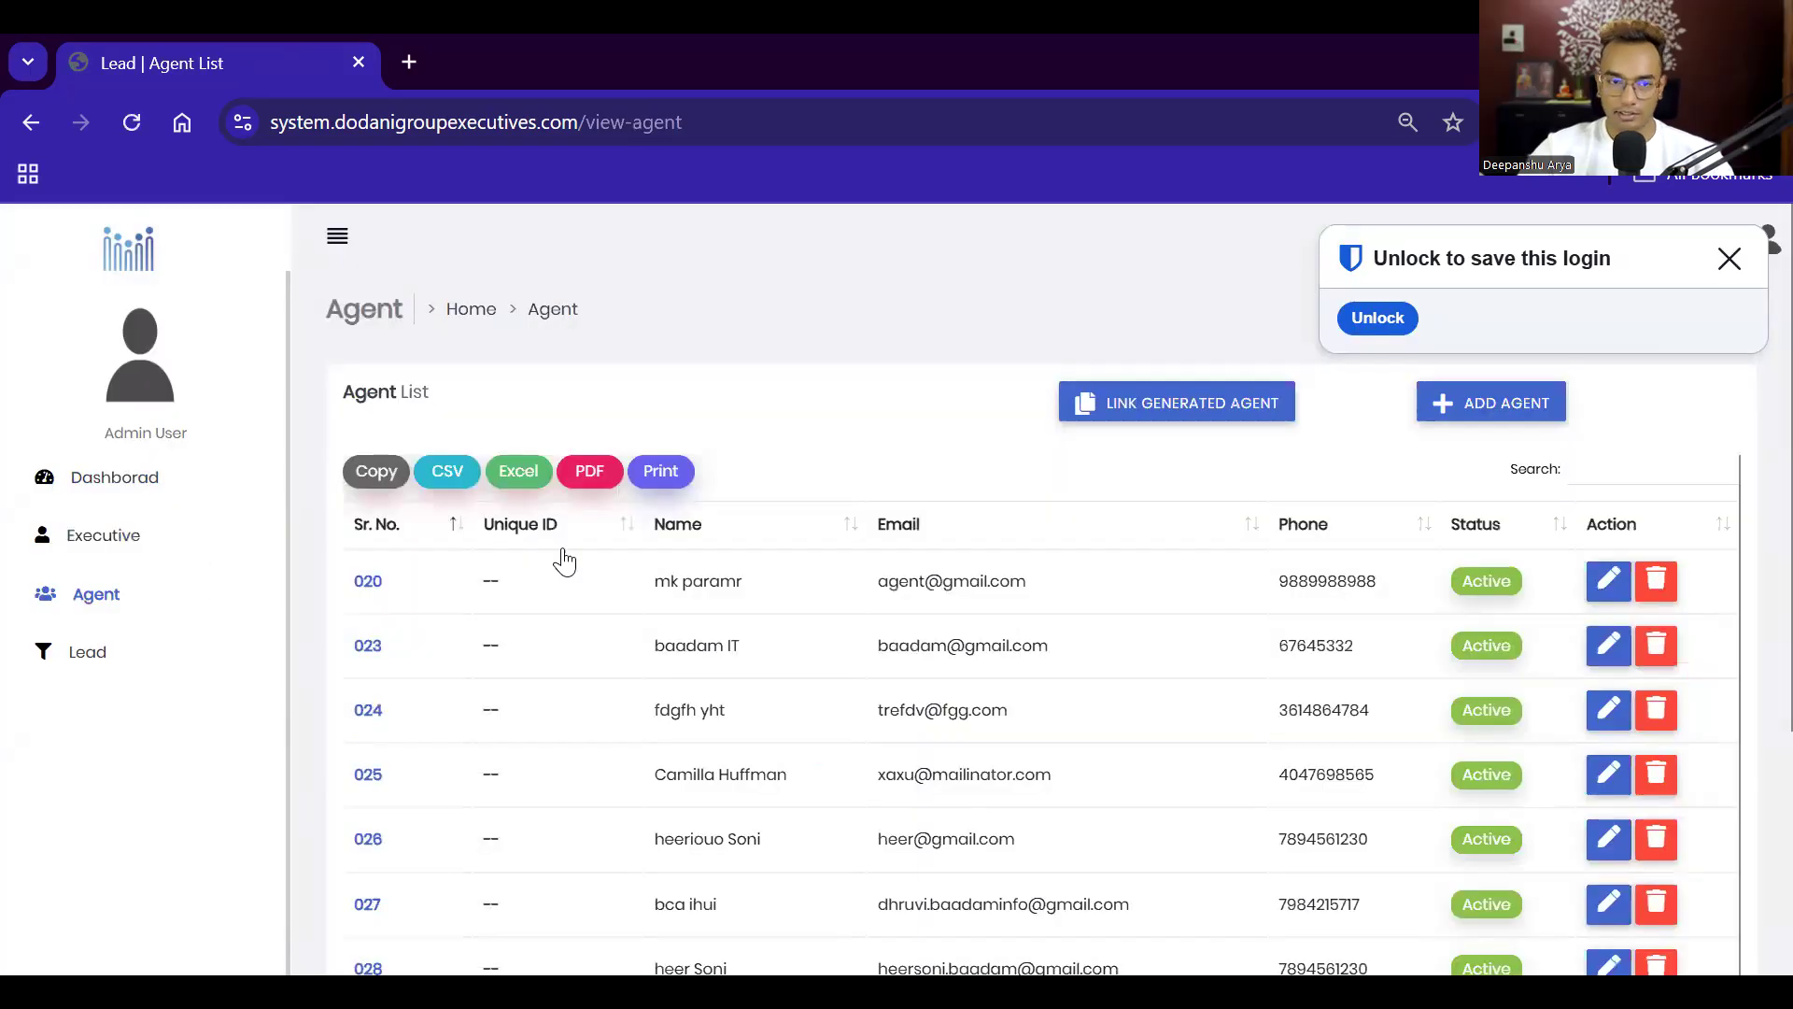
pyautogui.scroll(-1, 635, 558)
pyautogui.scroll(-4, 644, 579)
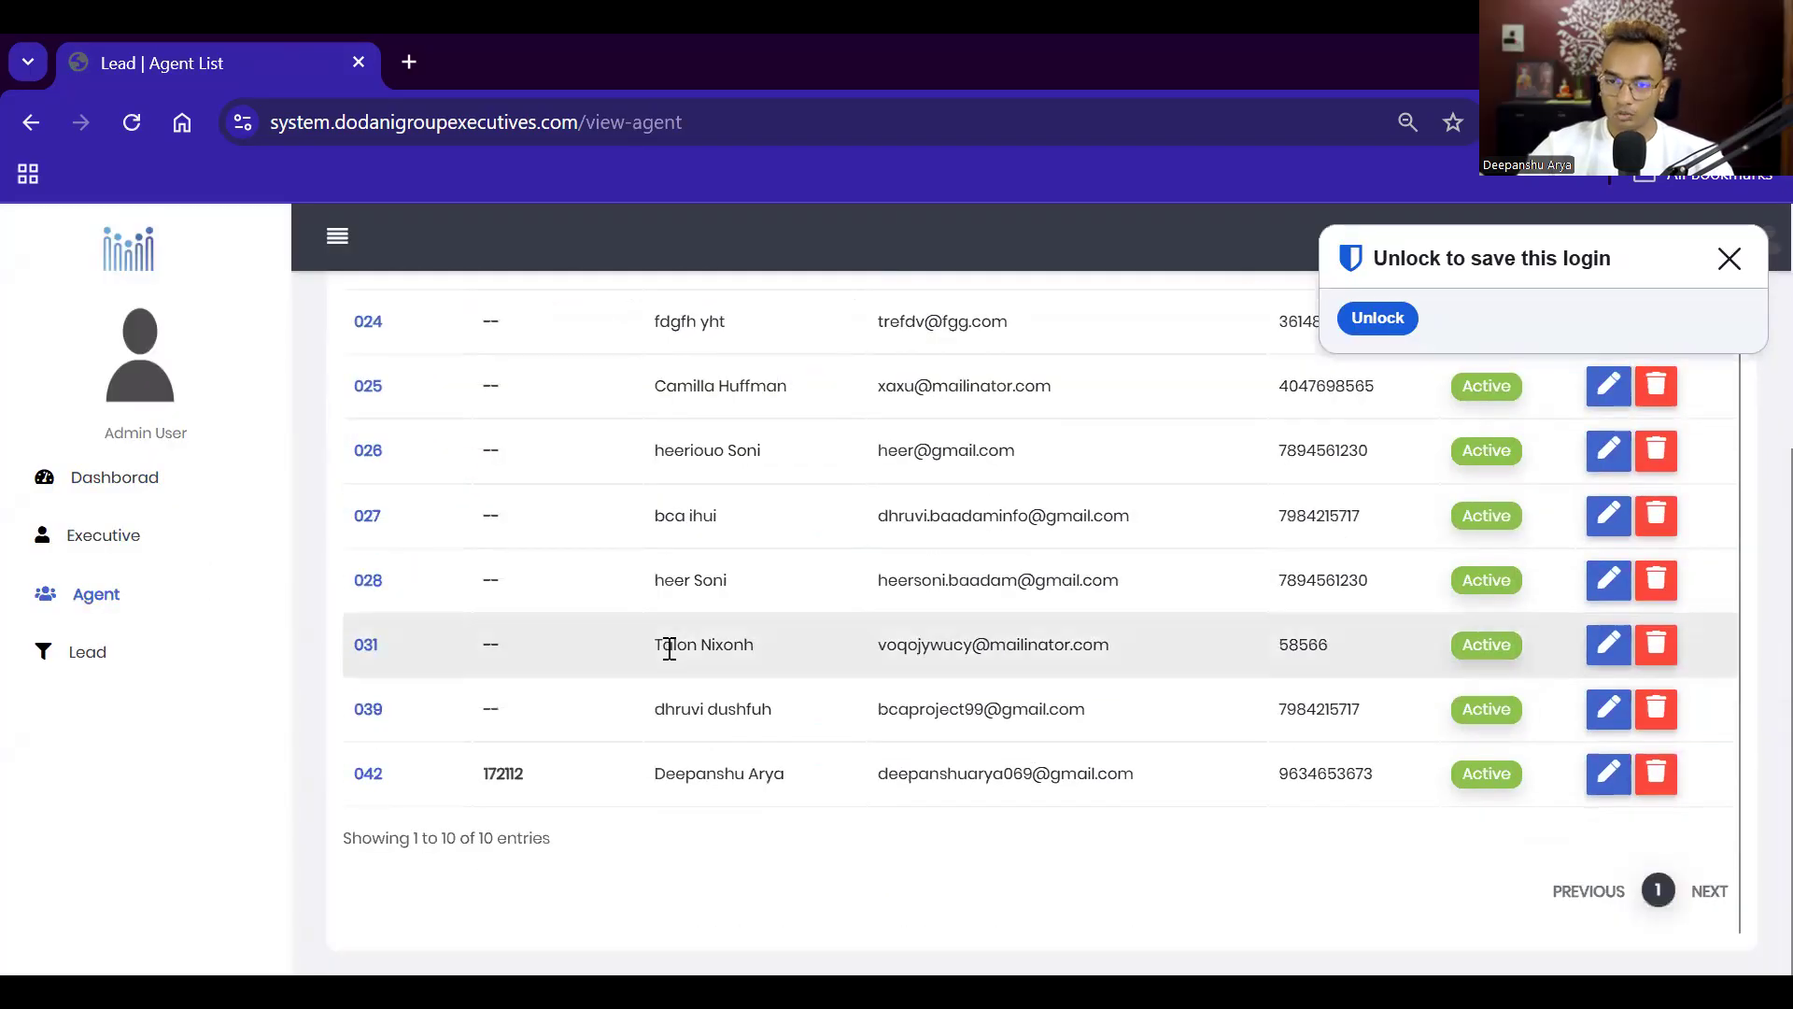
pyautogui.scroll(1, 665, 653)
pyautogui.scroll(3, 635, 663)
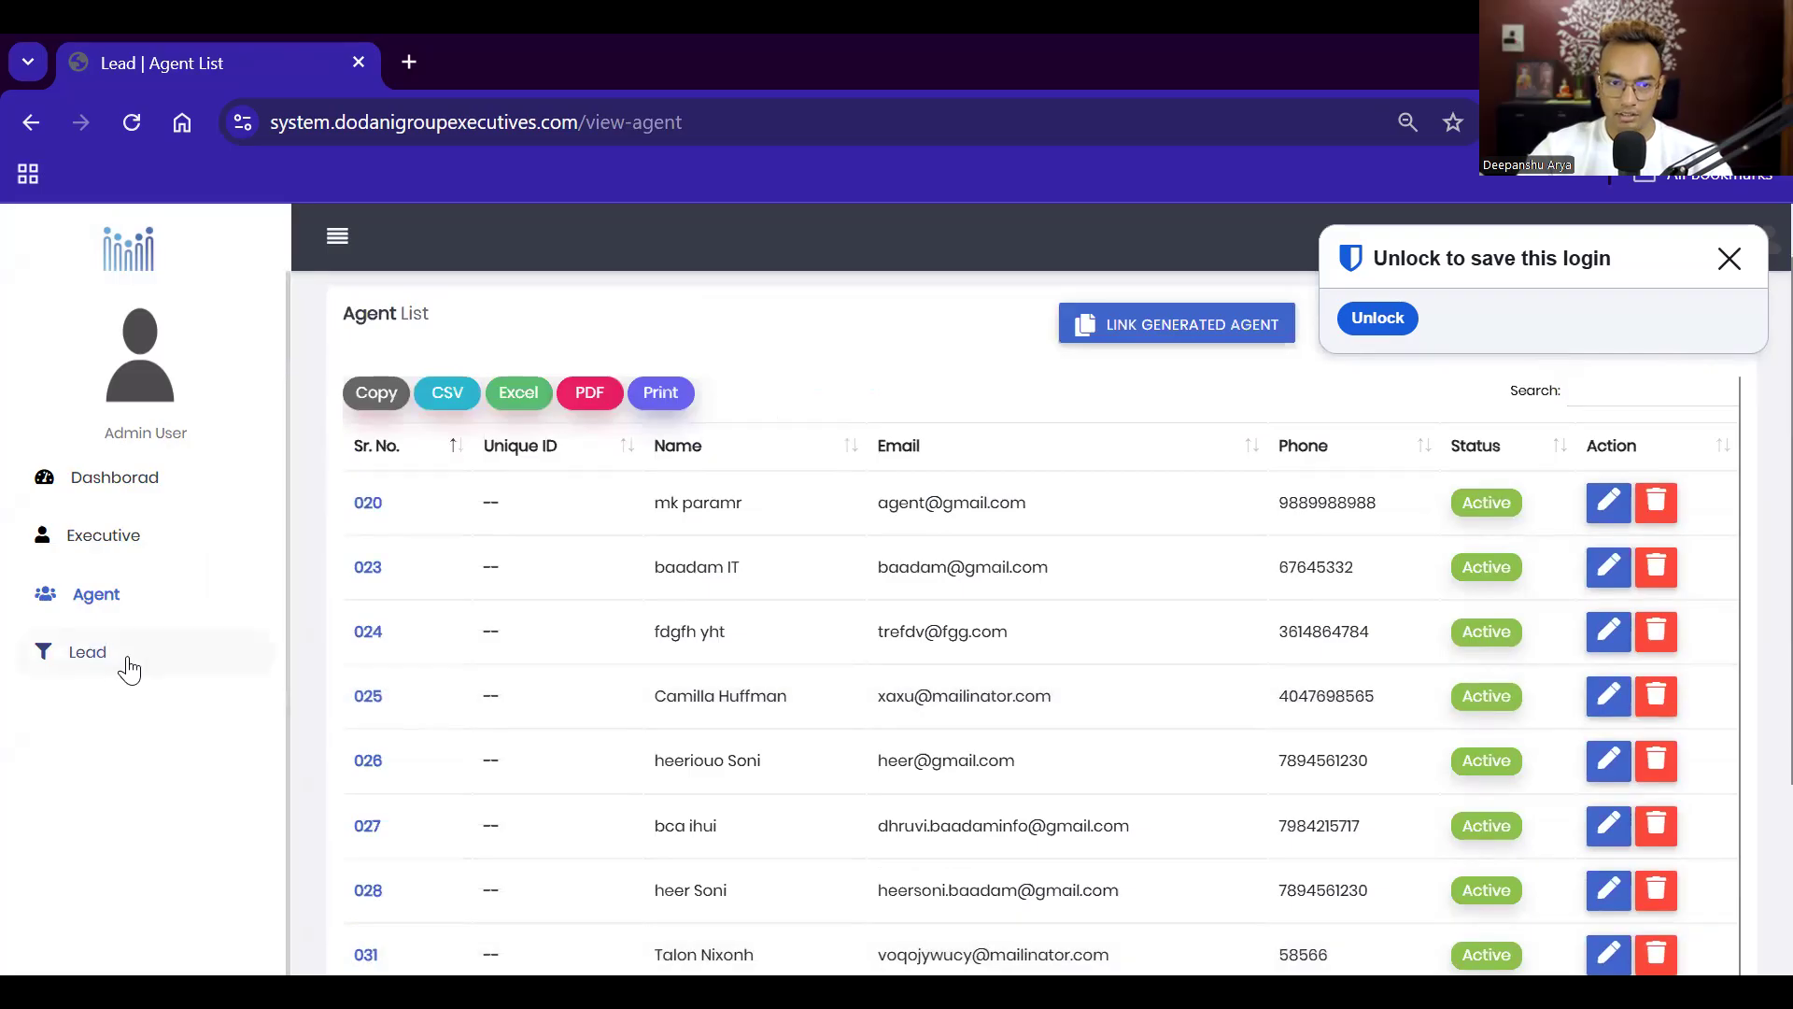
pyautogui.click(128, 654)
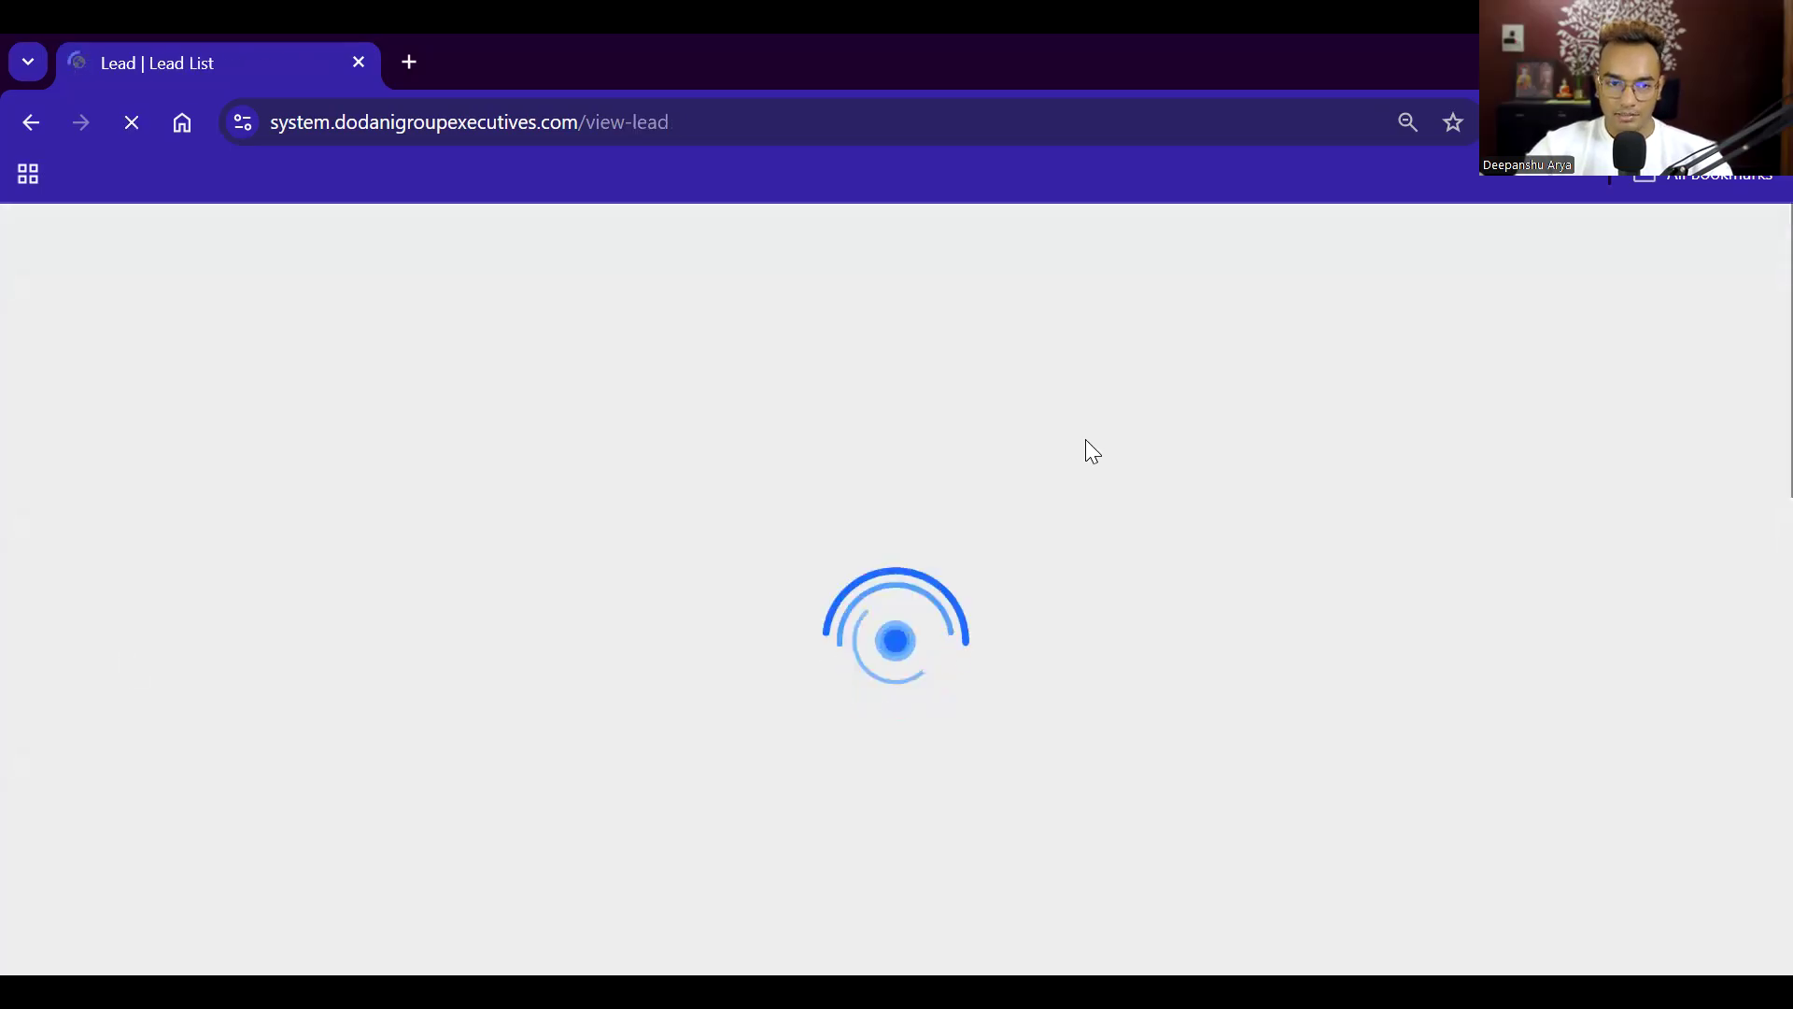
pyautogui.scroll(-5, 788, 440)
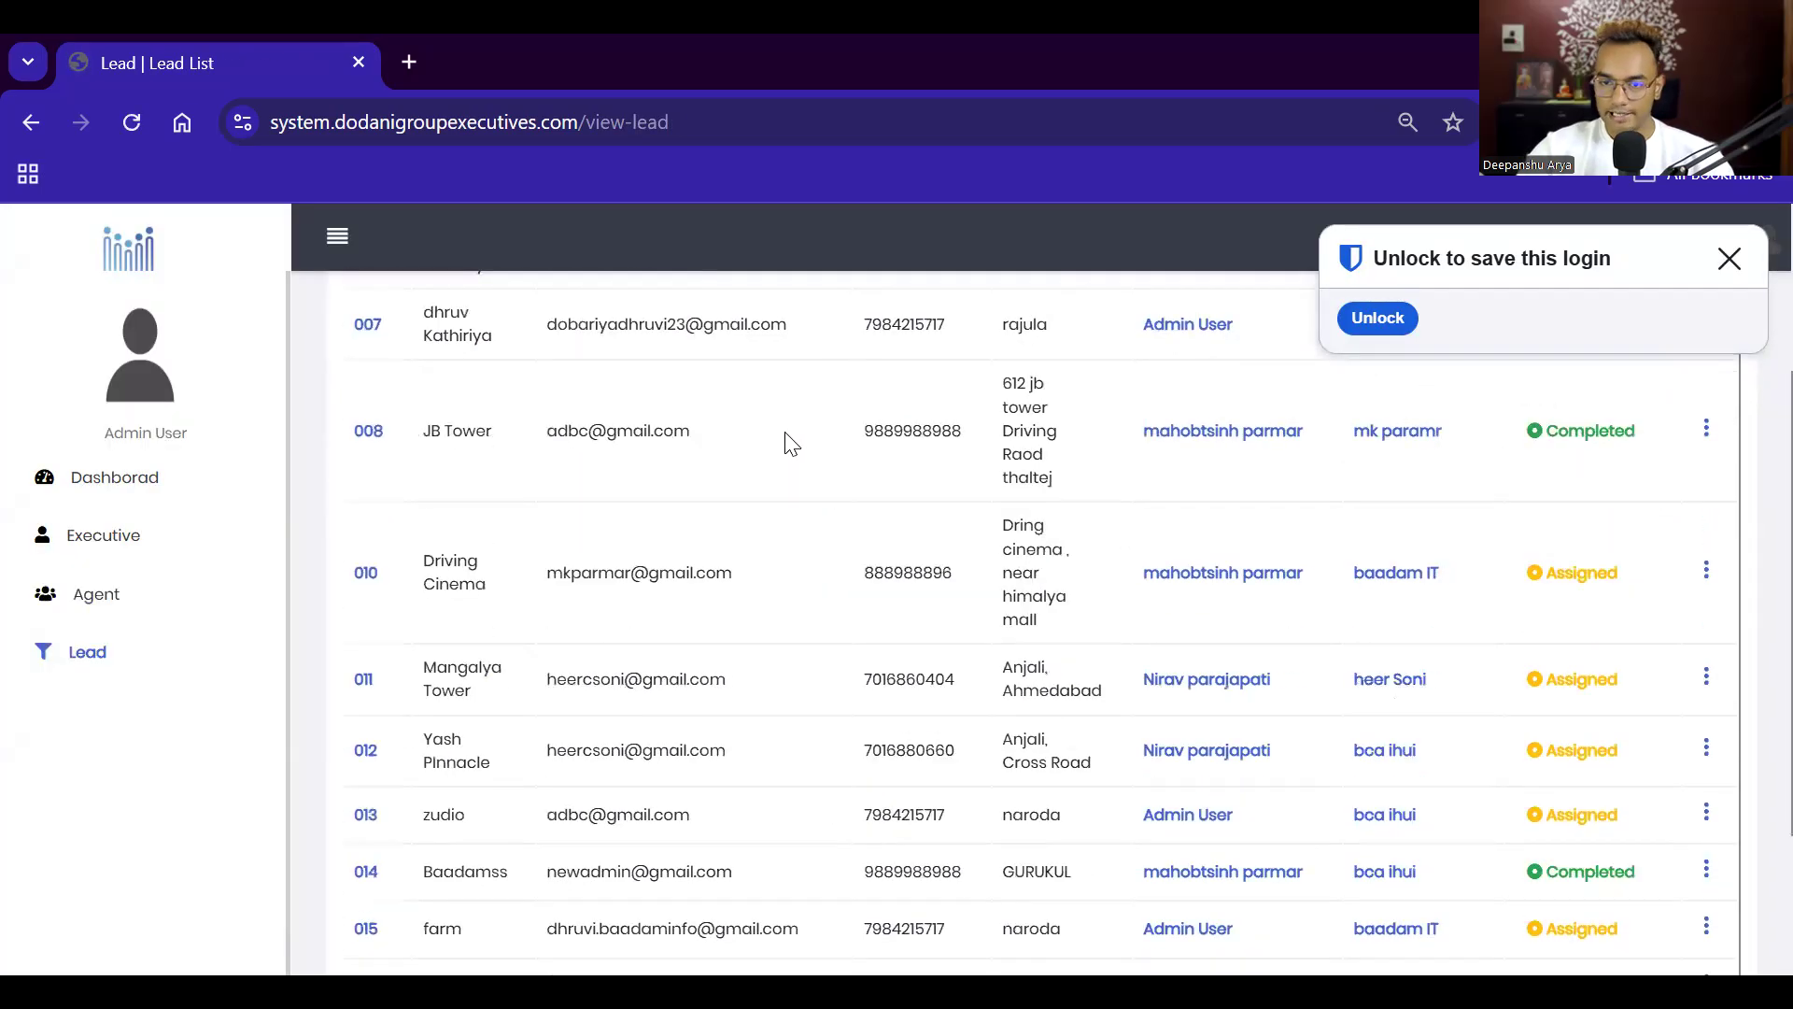
pyautogui.scroll(5, 788, 440)
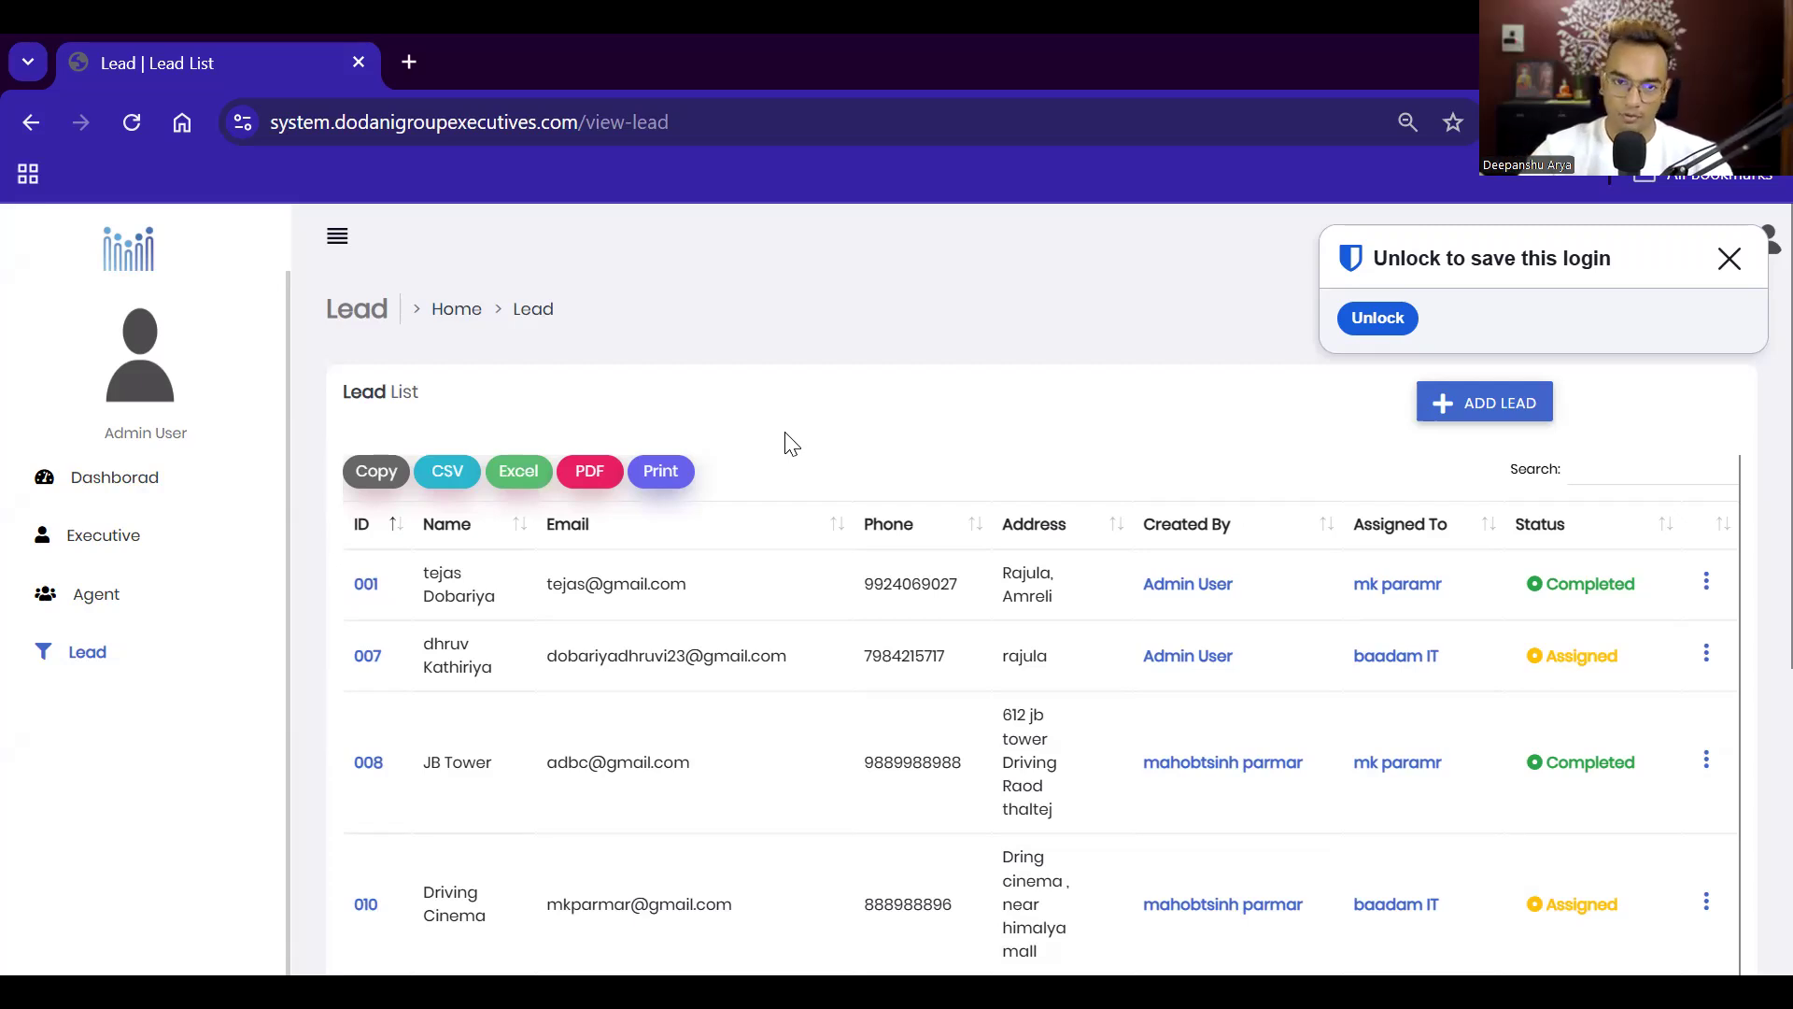
# Step: Return to the dashboard, dismiss the save-login prompt, and open View Agents to add an agent
pyautogui.click(105, 482)
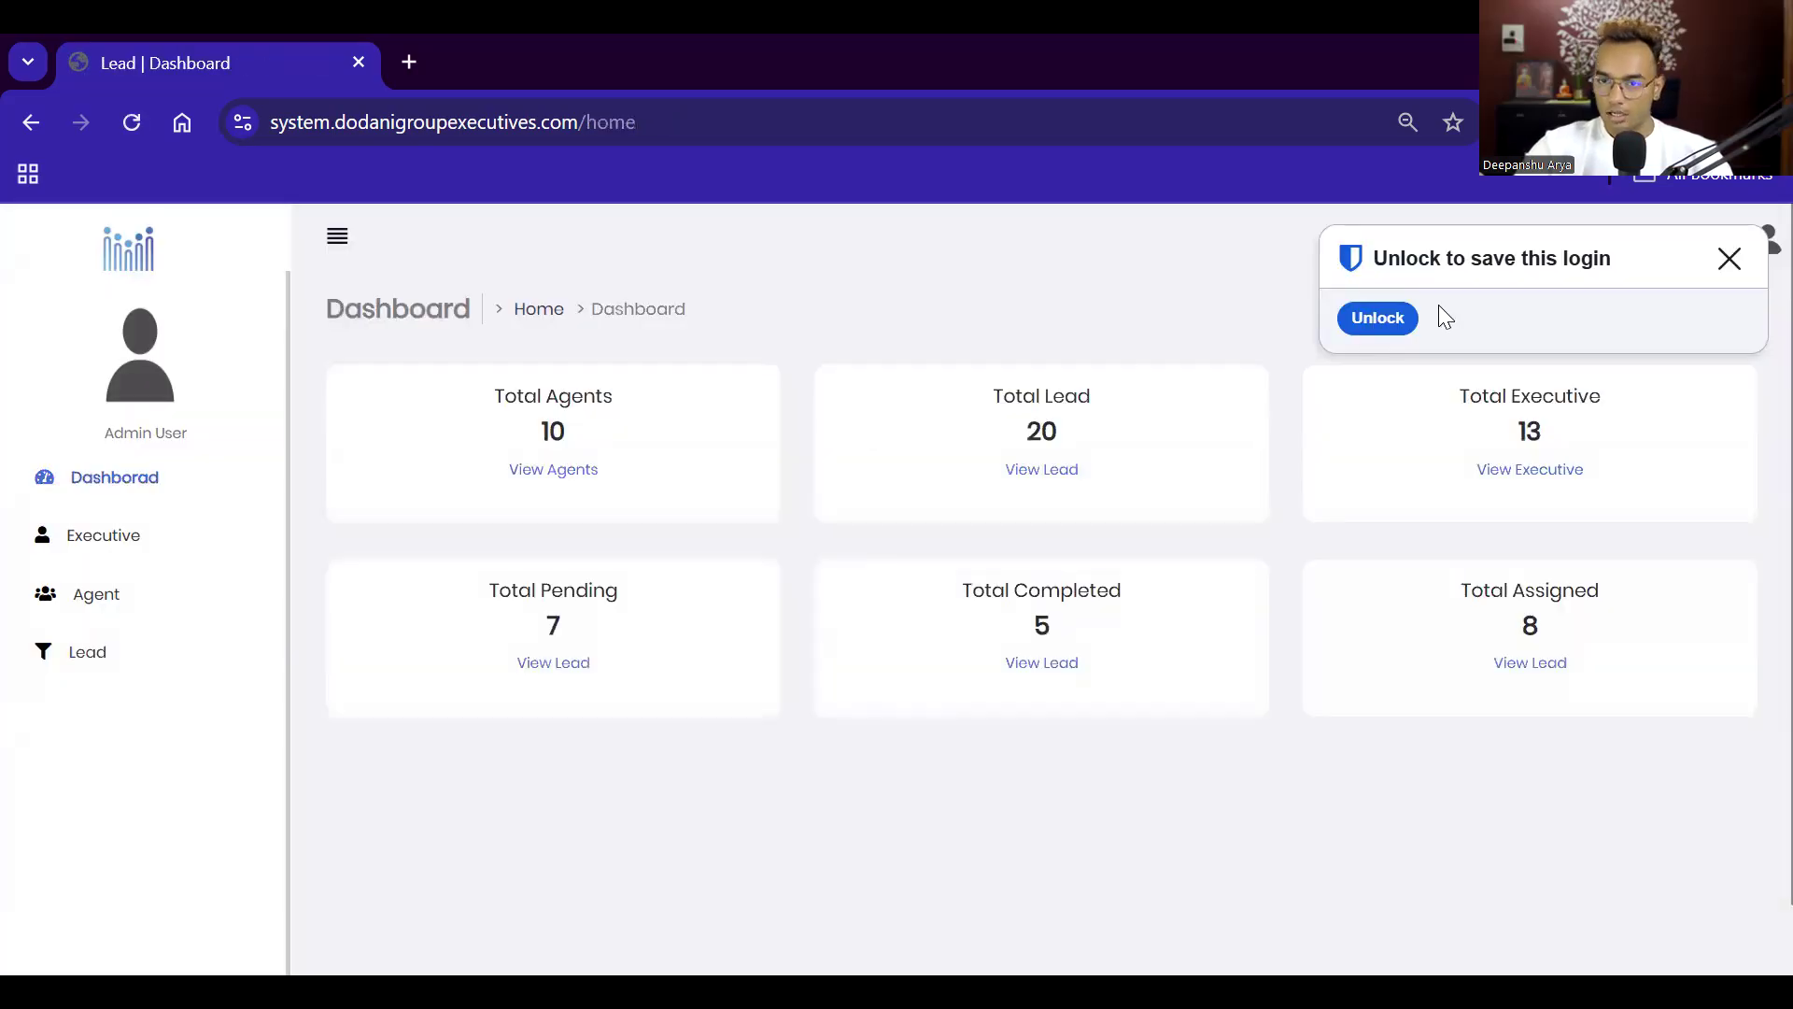
pyautogui.click(1729, 264)
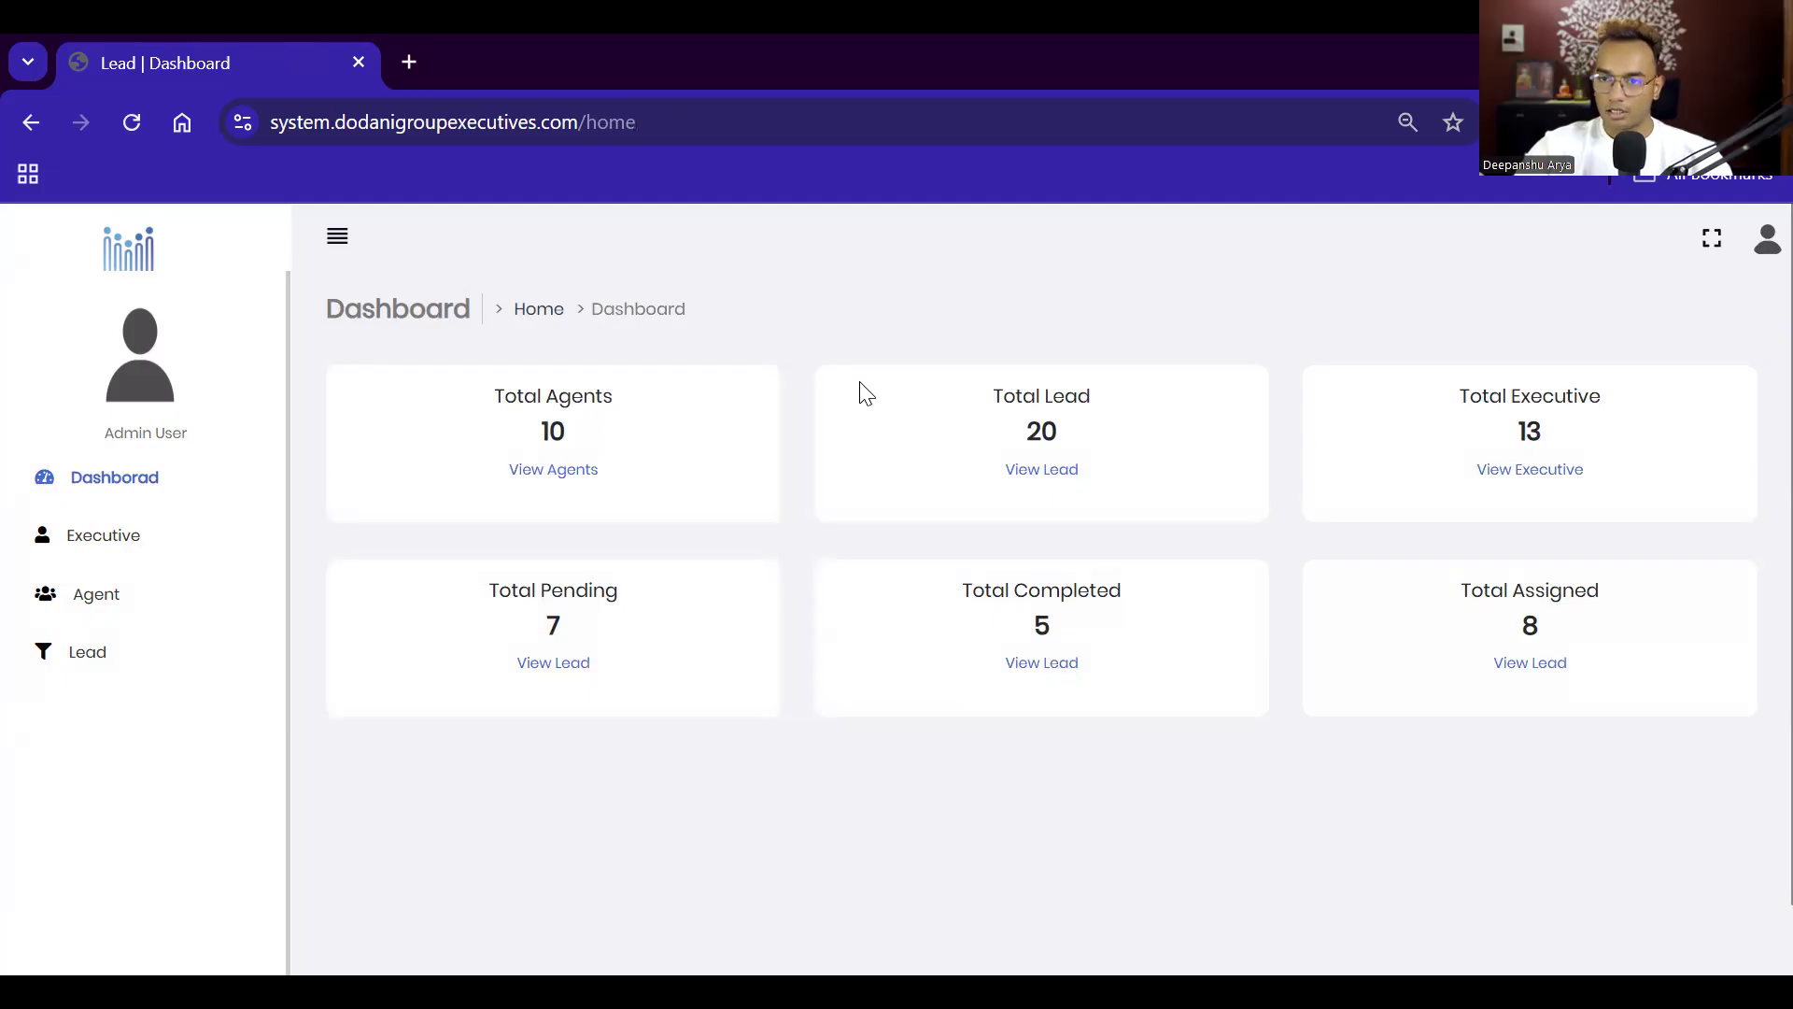
pyautogui.click(558, 474)
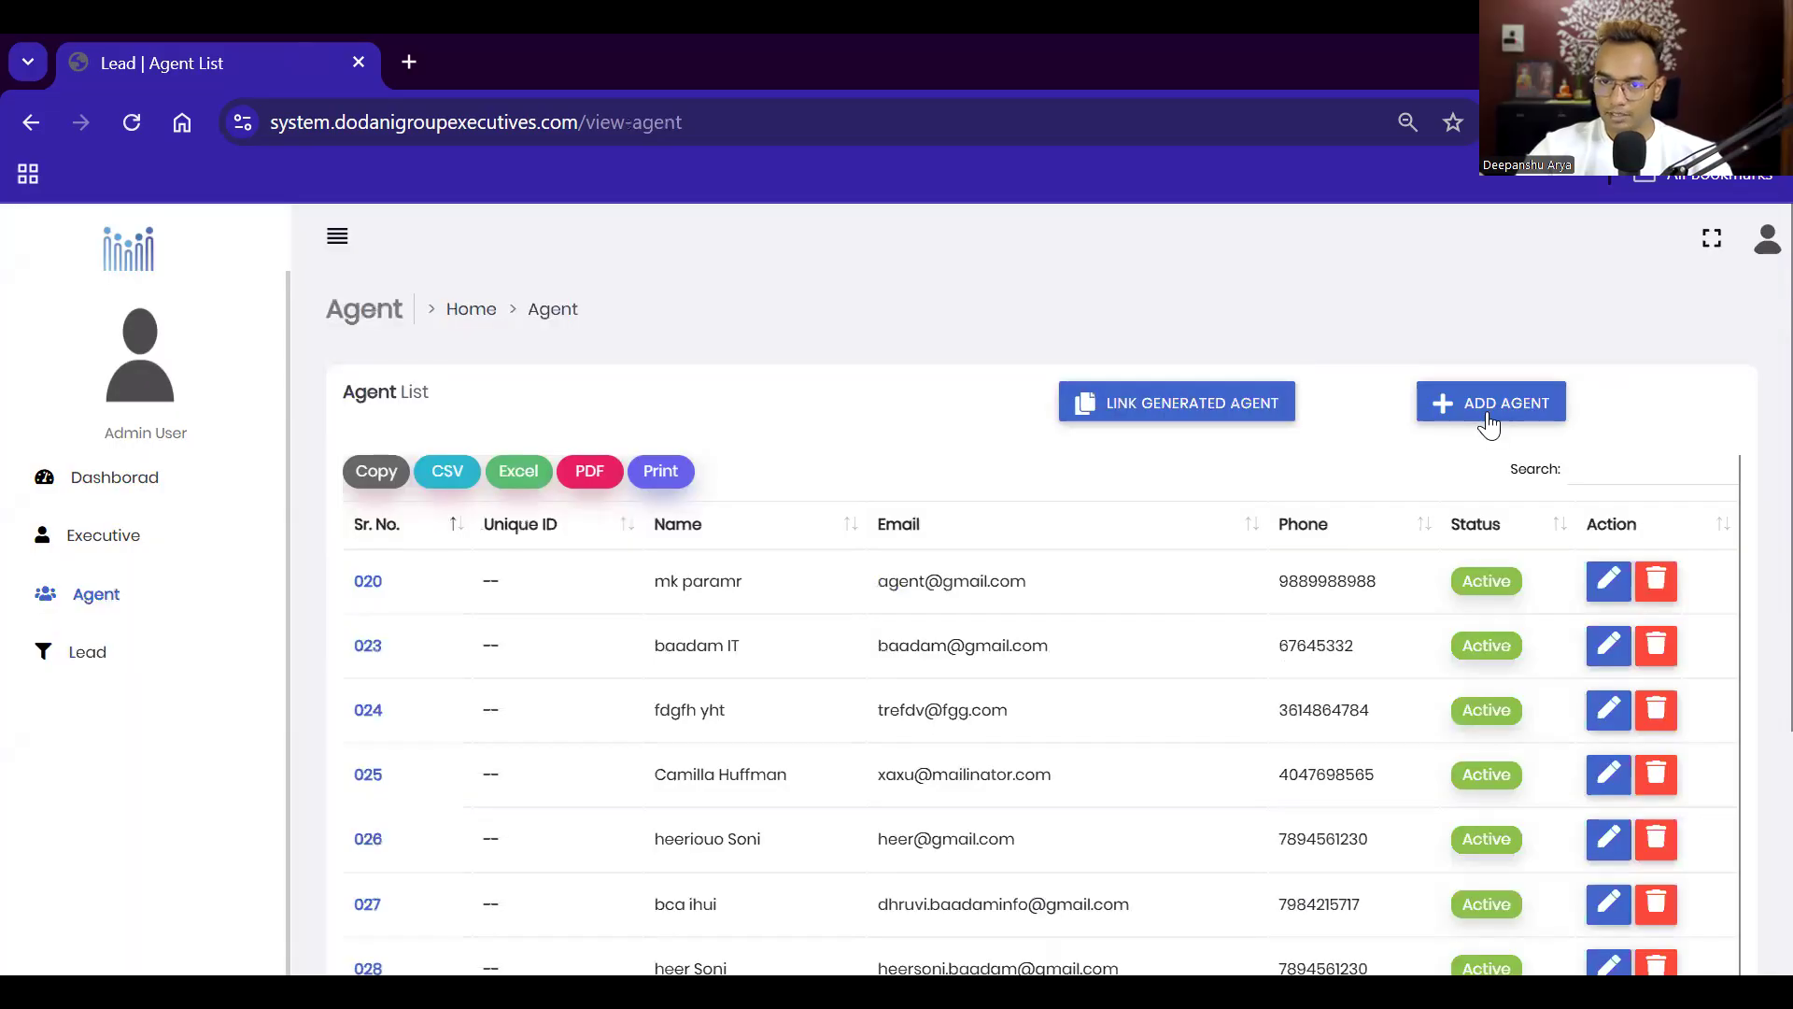
pyautogui.click(1483, 412)
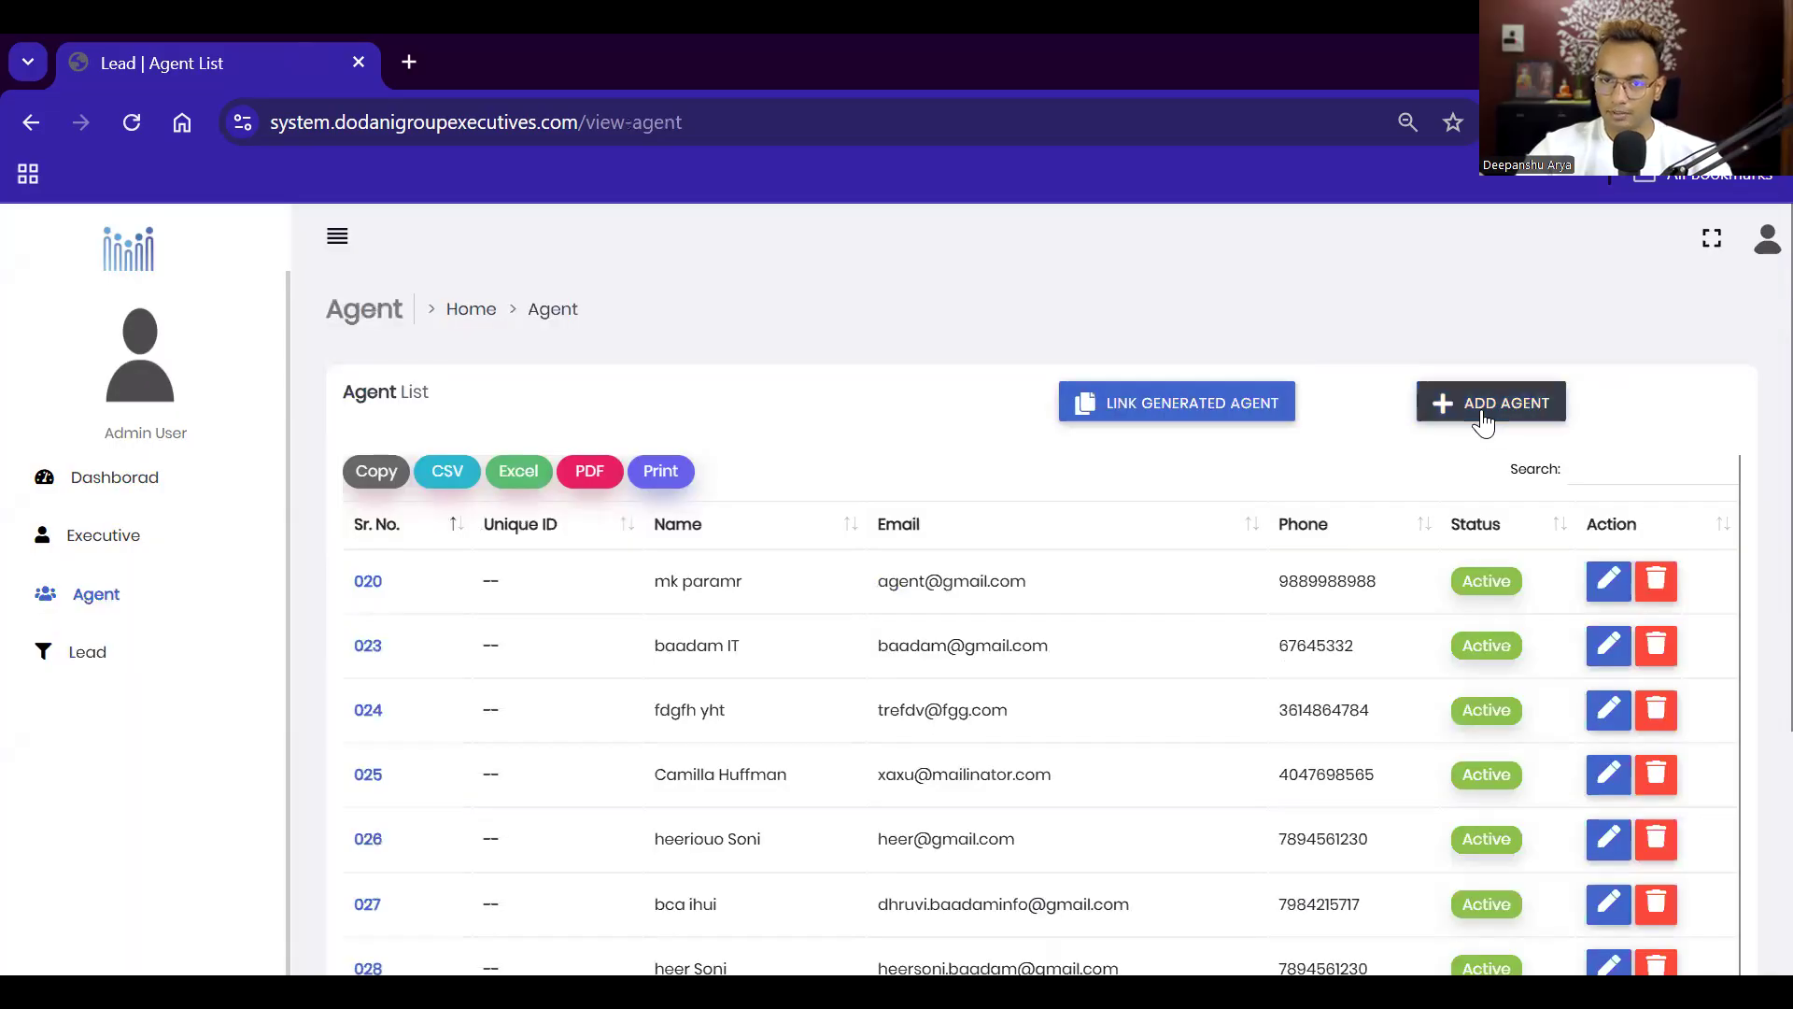
# Step: Open the Add Agent form and enter the agent's first, middle and last names
pyautogui.click(1487, 418)
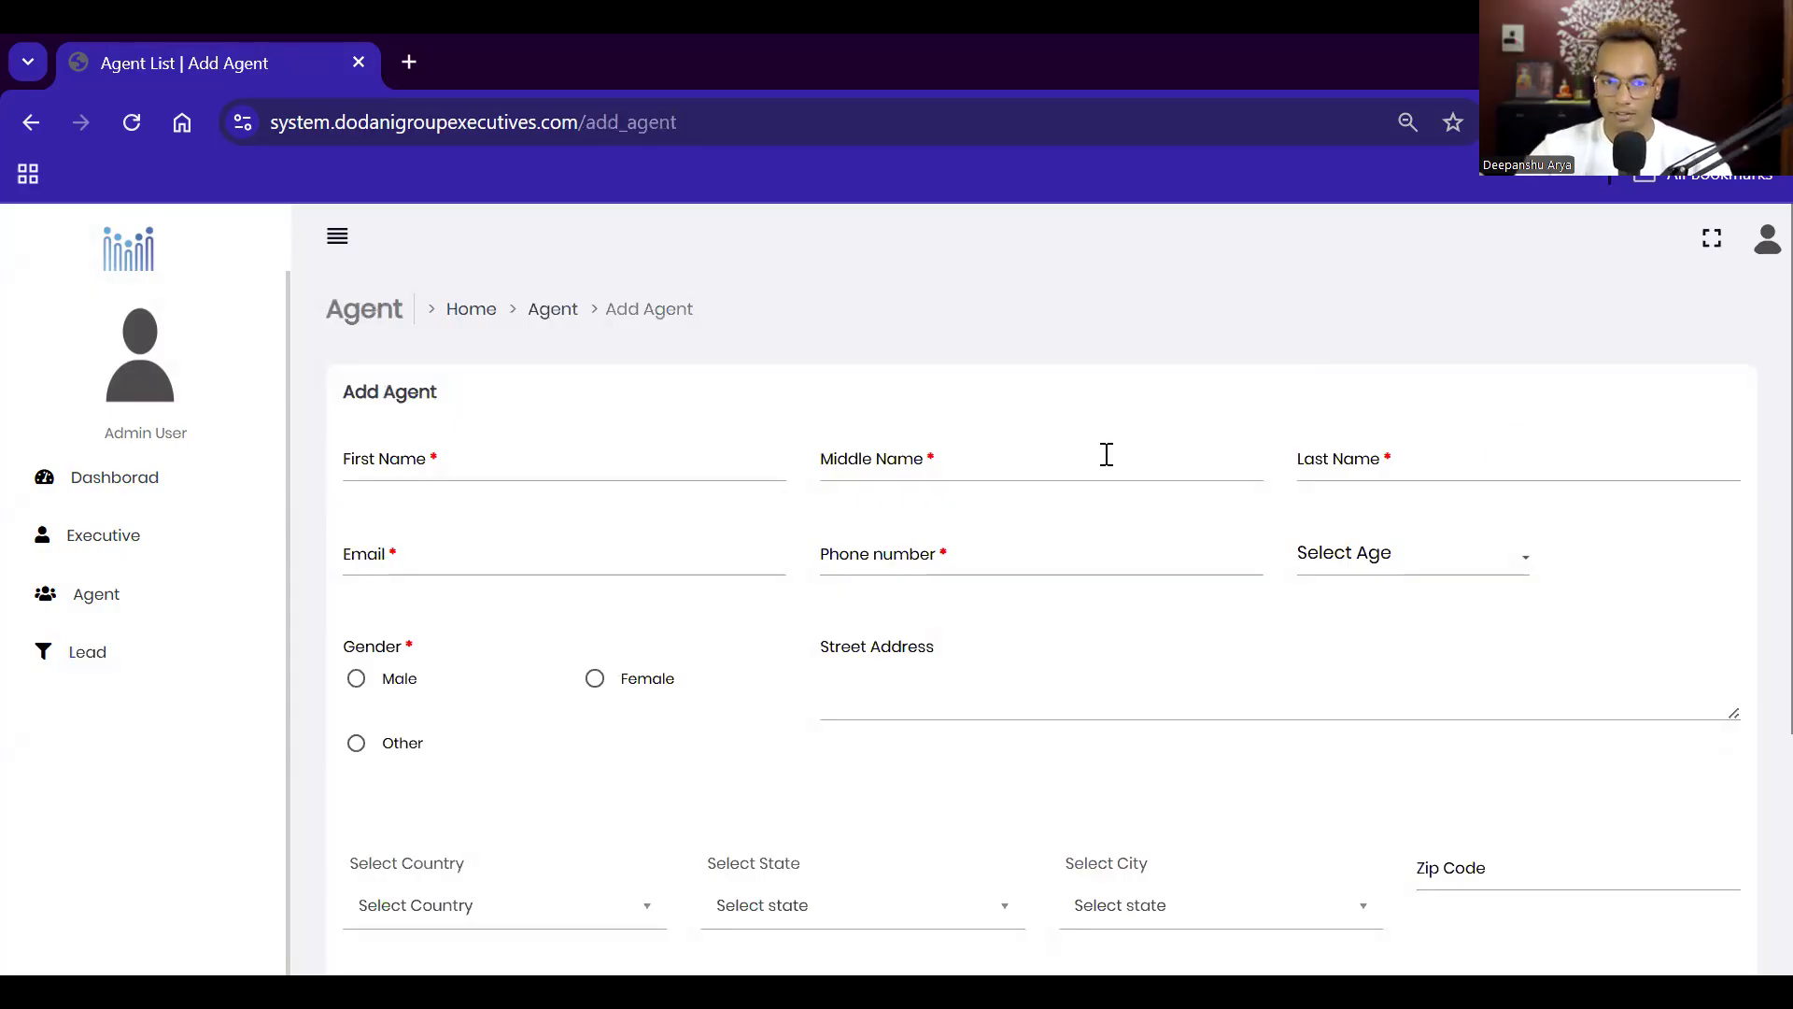
pyautogui.click(399, 466)
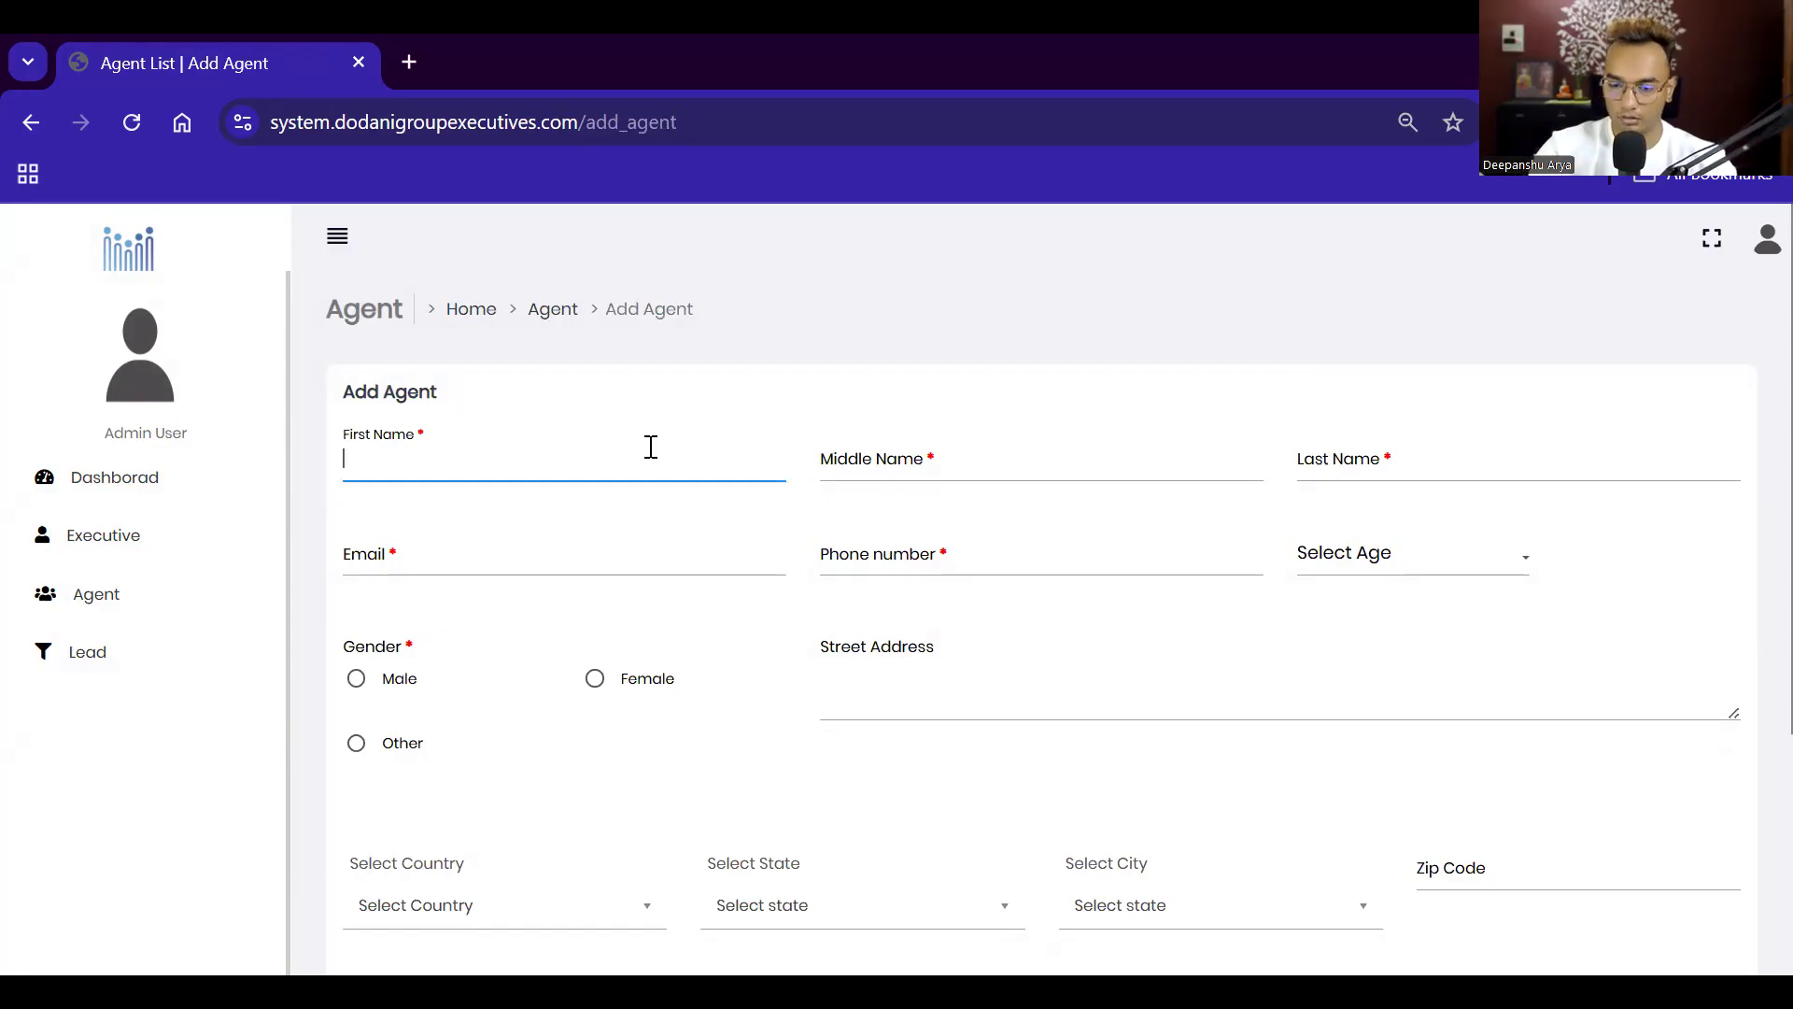
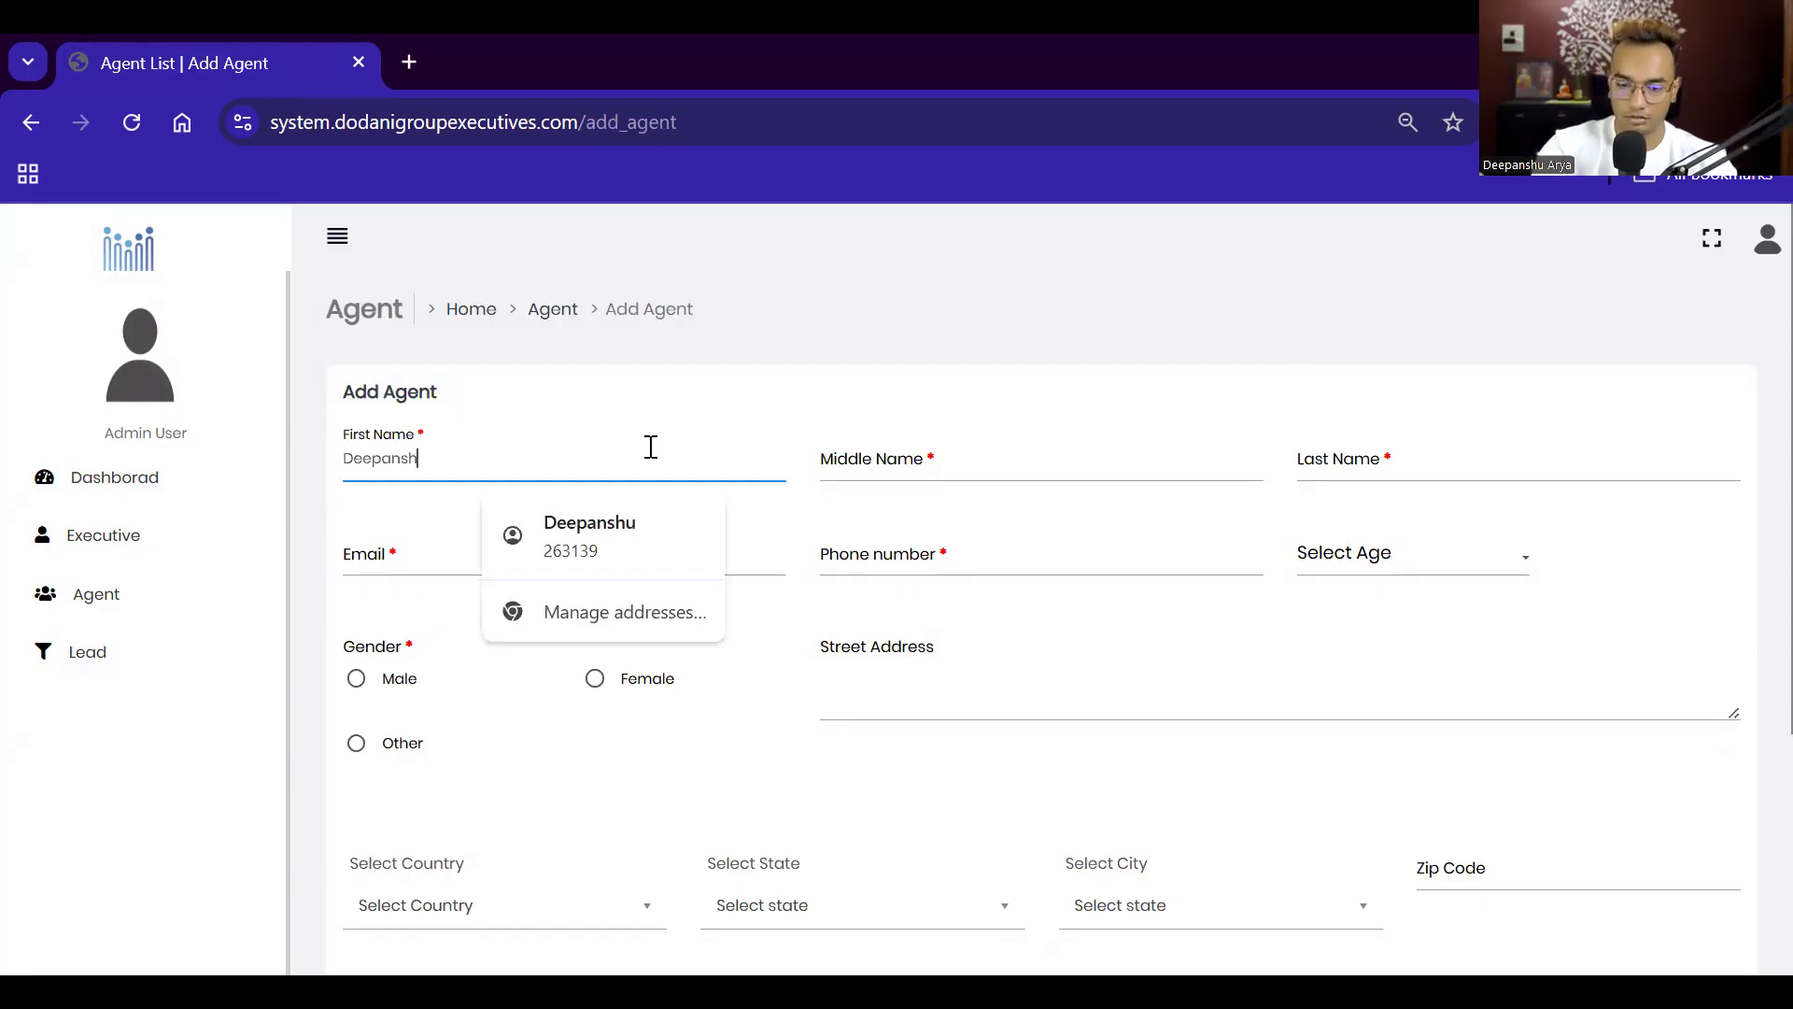
pyautogui.write('u')
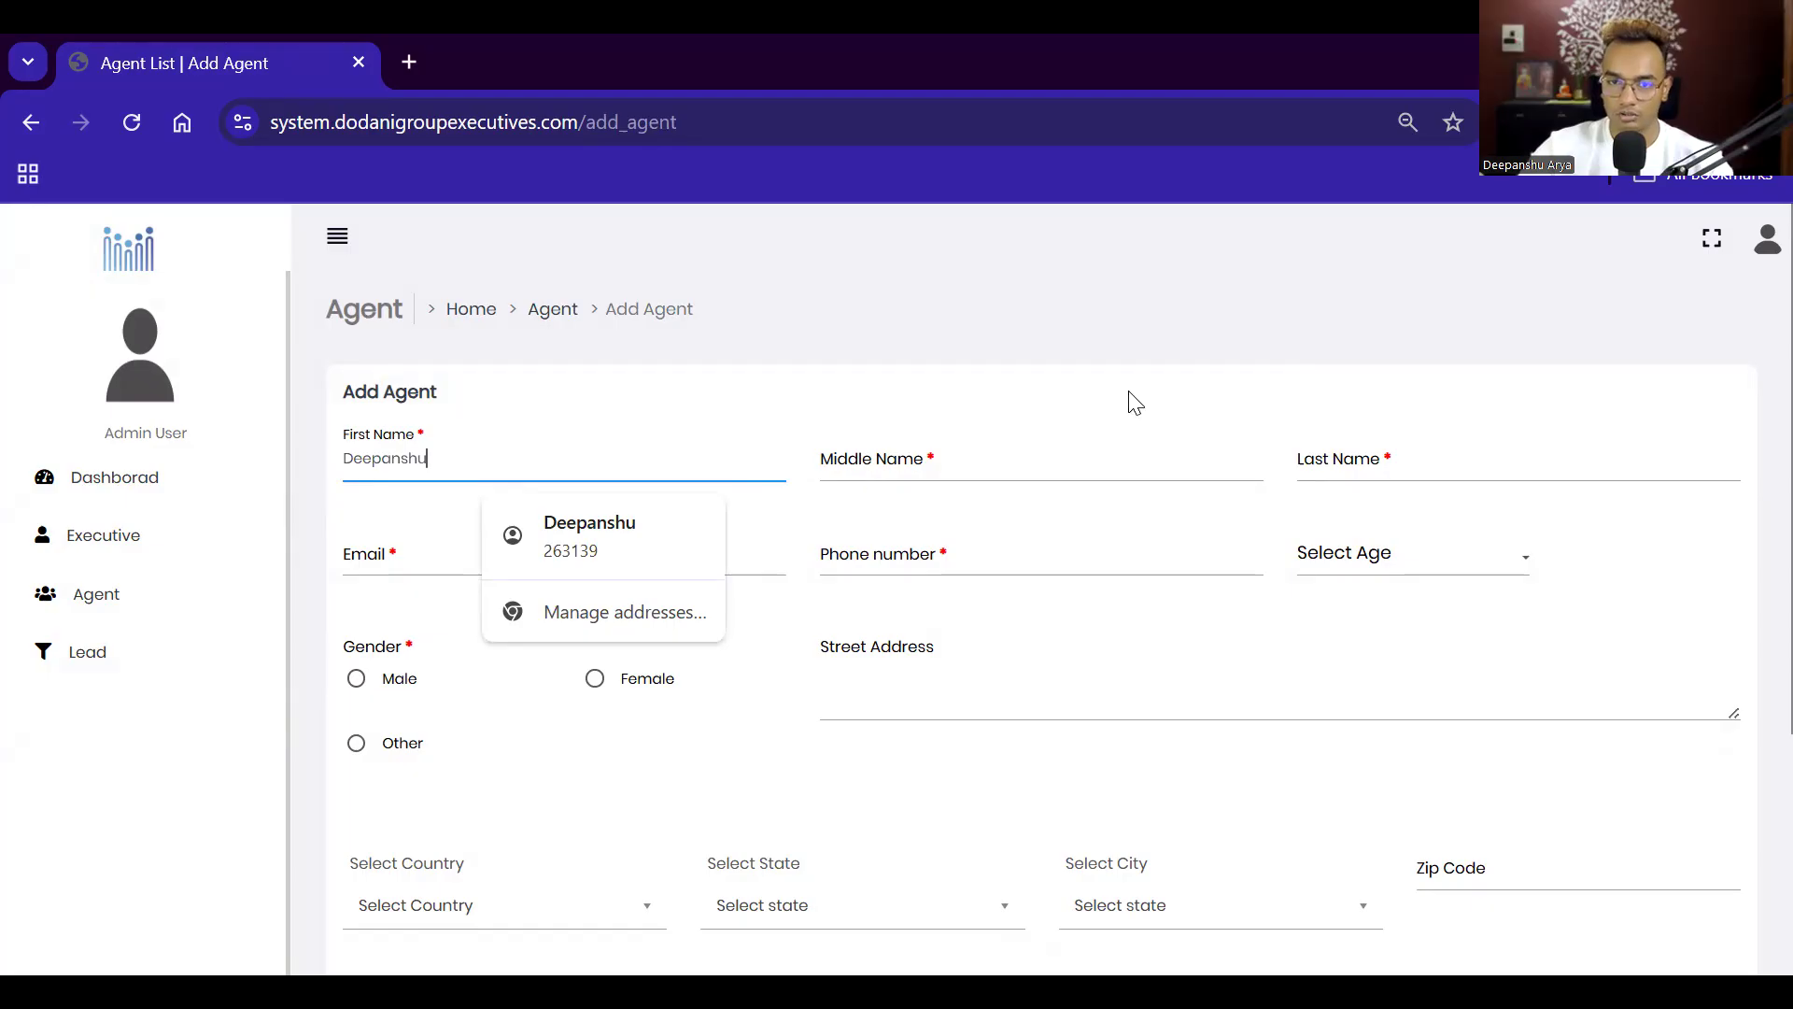
pyautogui.press('Tab')
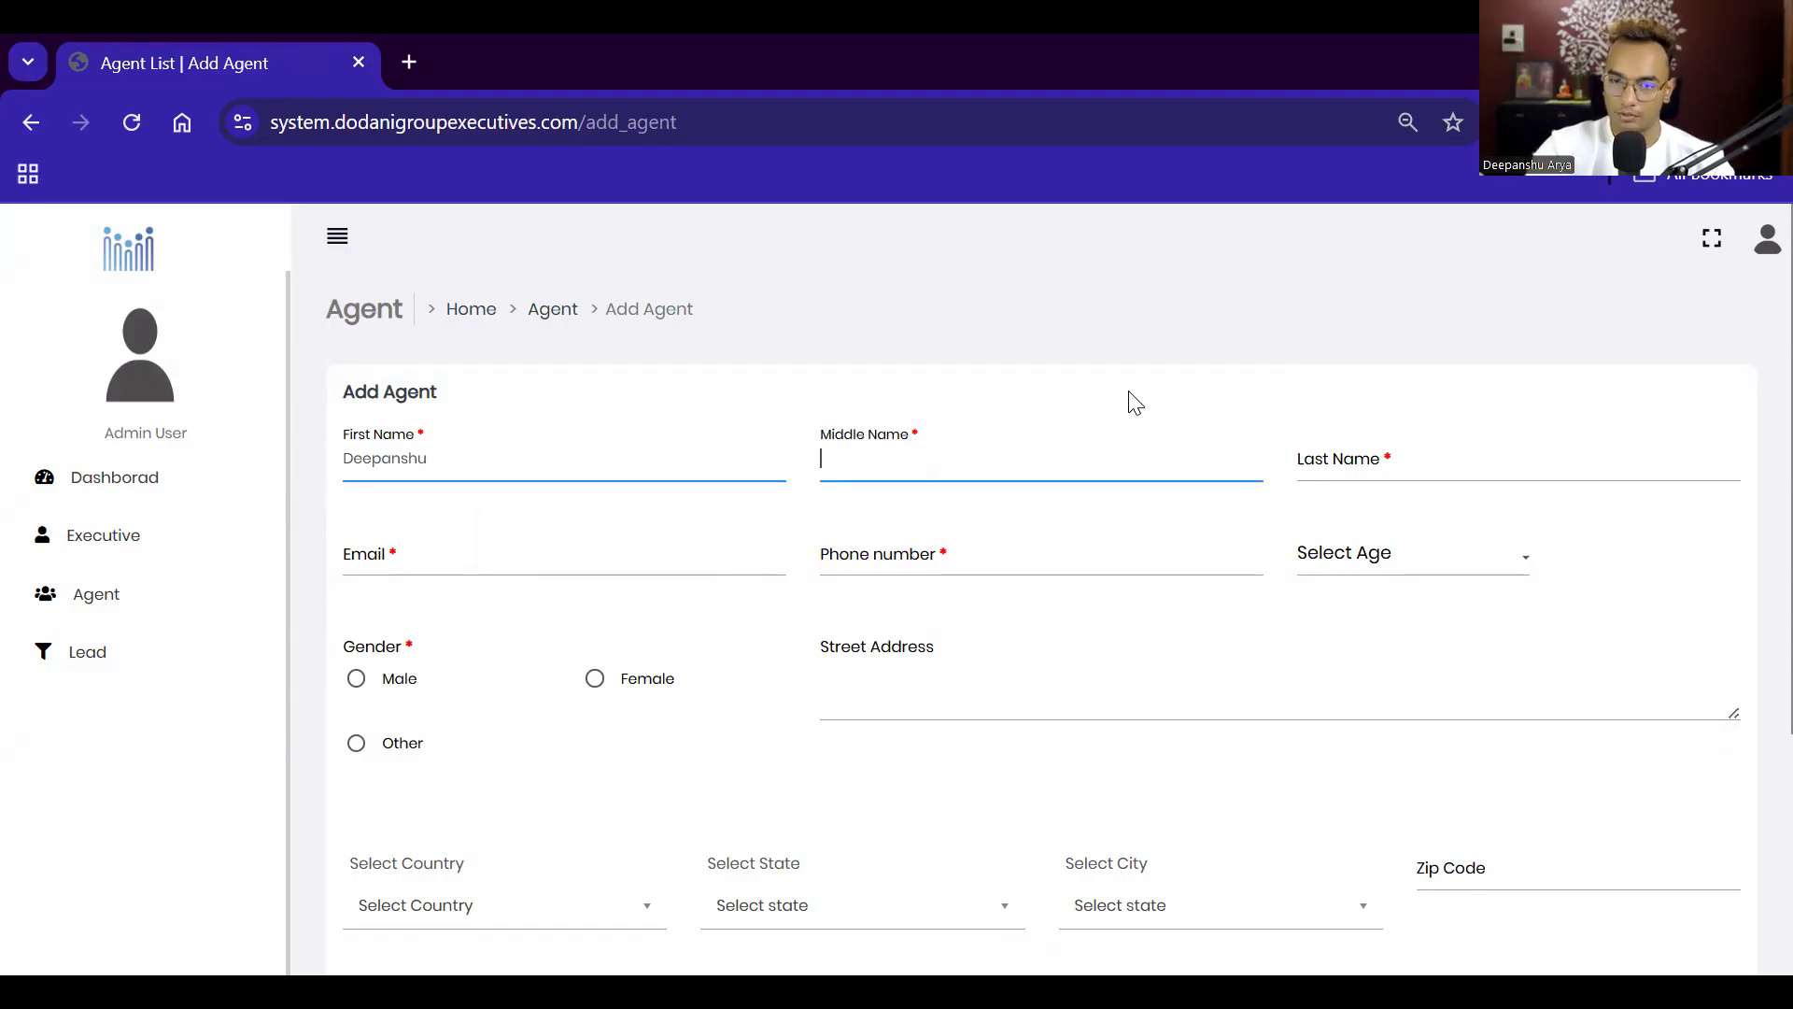
pyautogui.write('D')
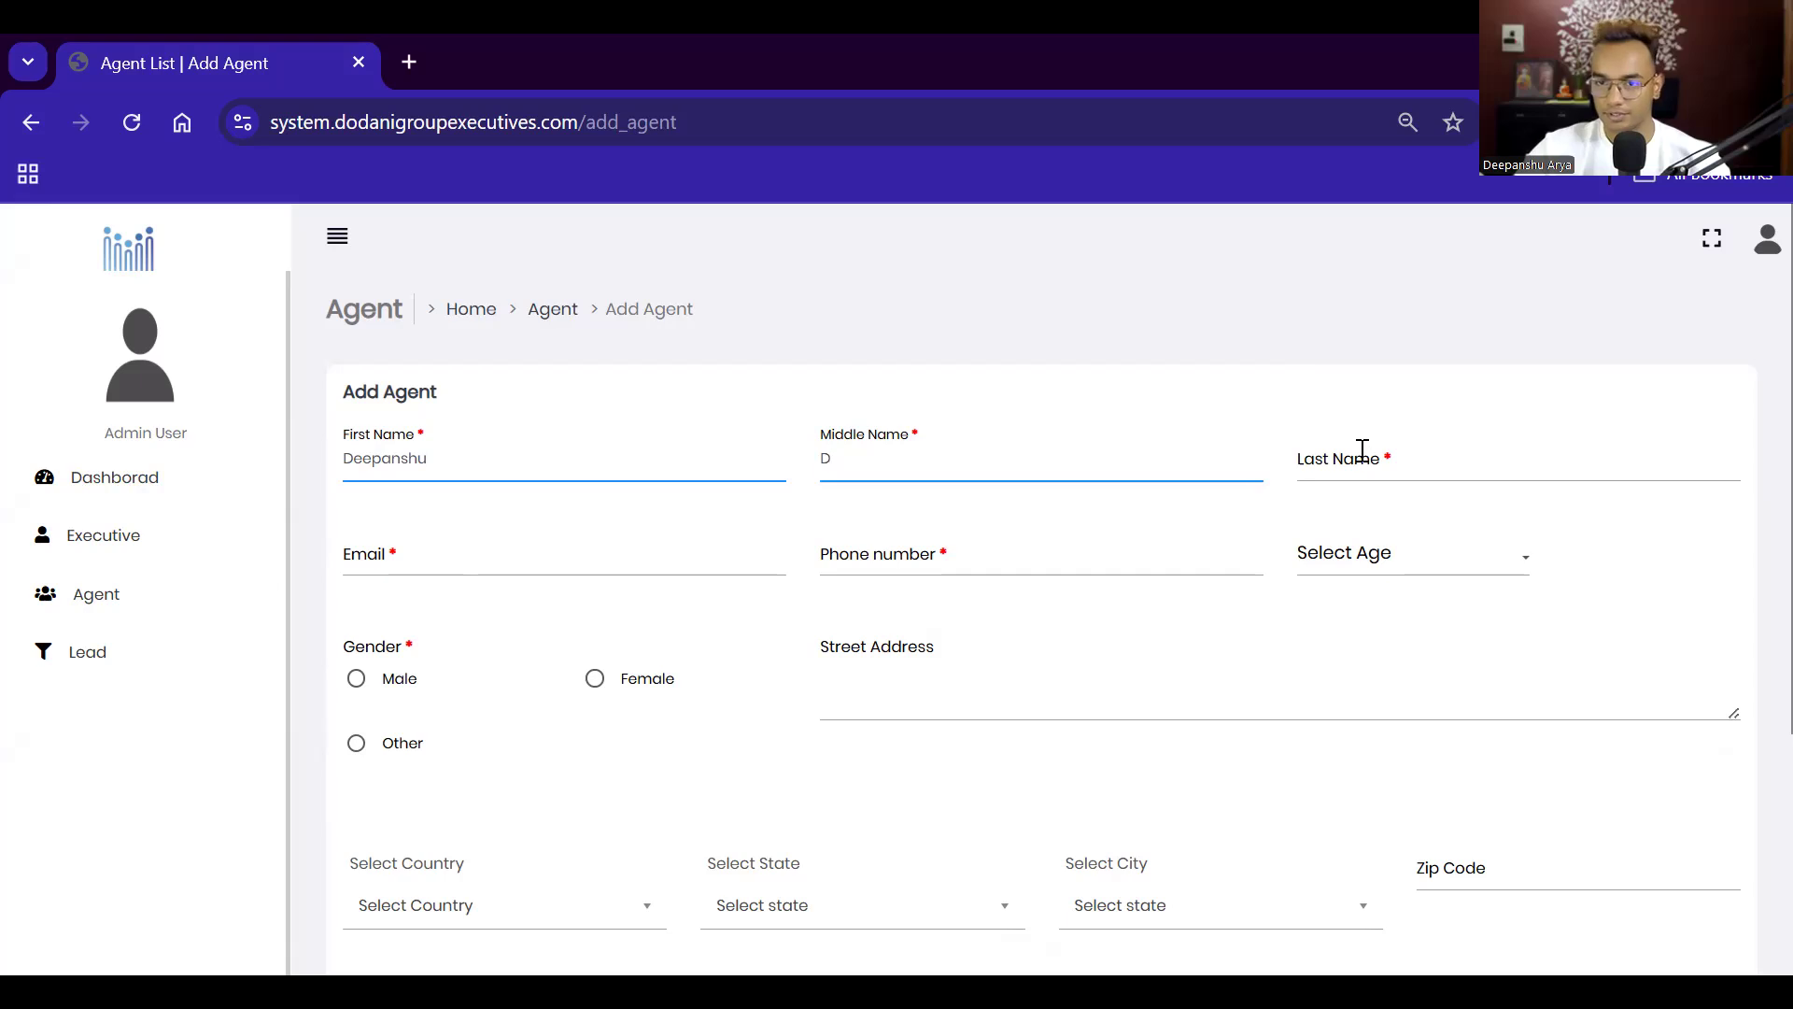
pyautogui.click(1413, 478)
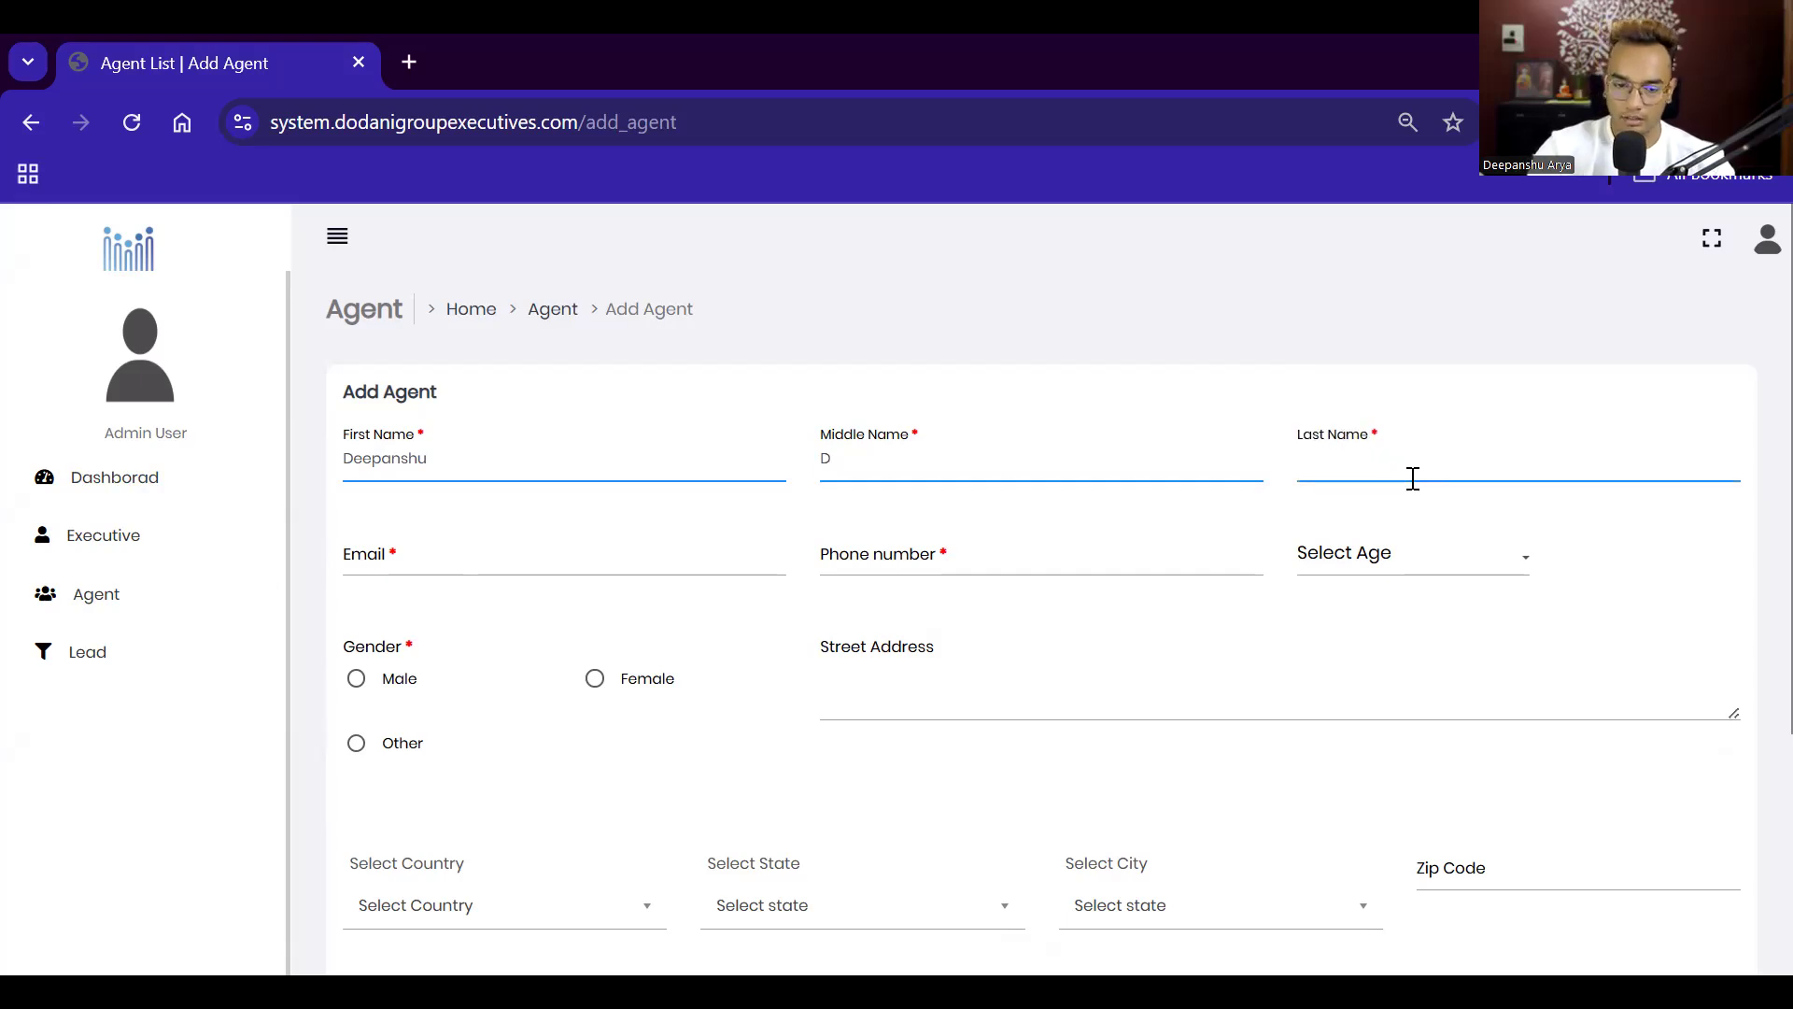
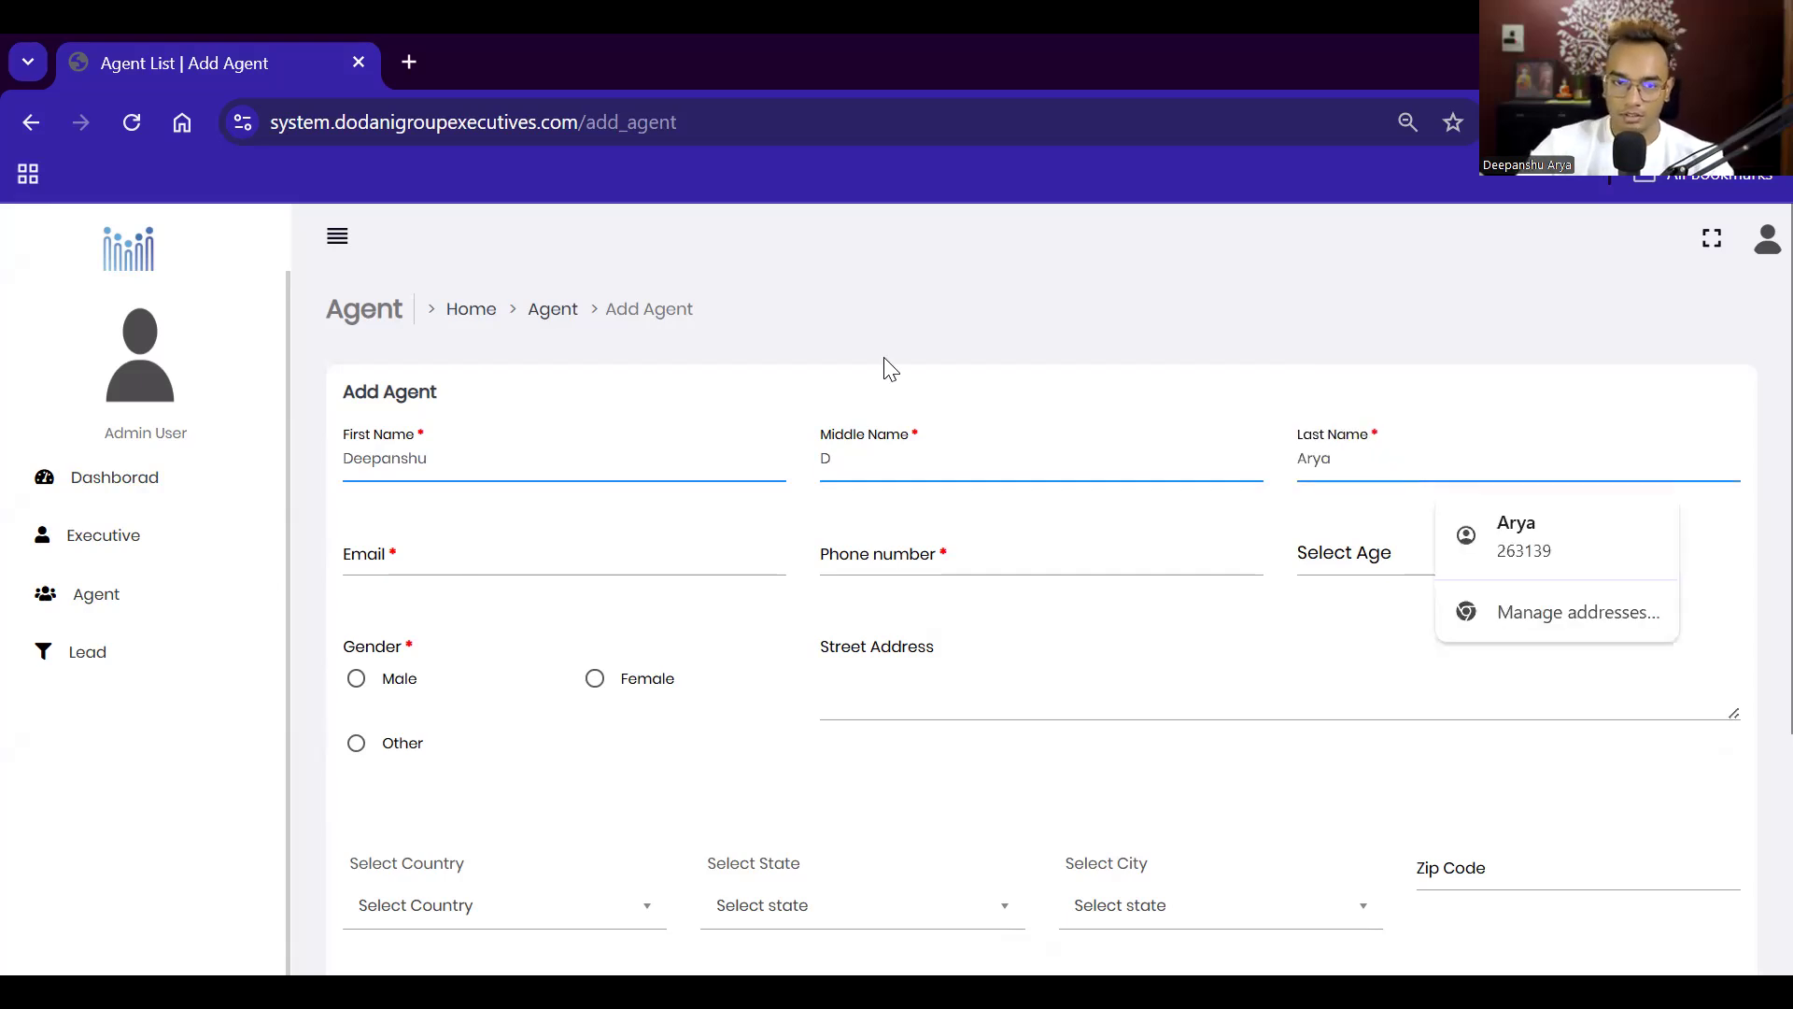
# Step: Autofill the agent's email, phone and address, and choose age range 25-35
pyautogui.click(572, 626)
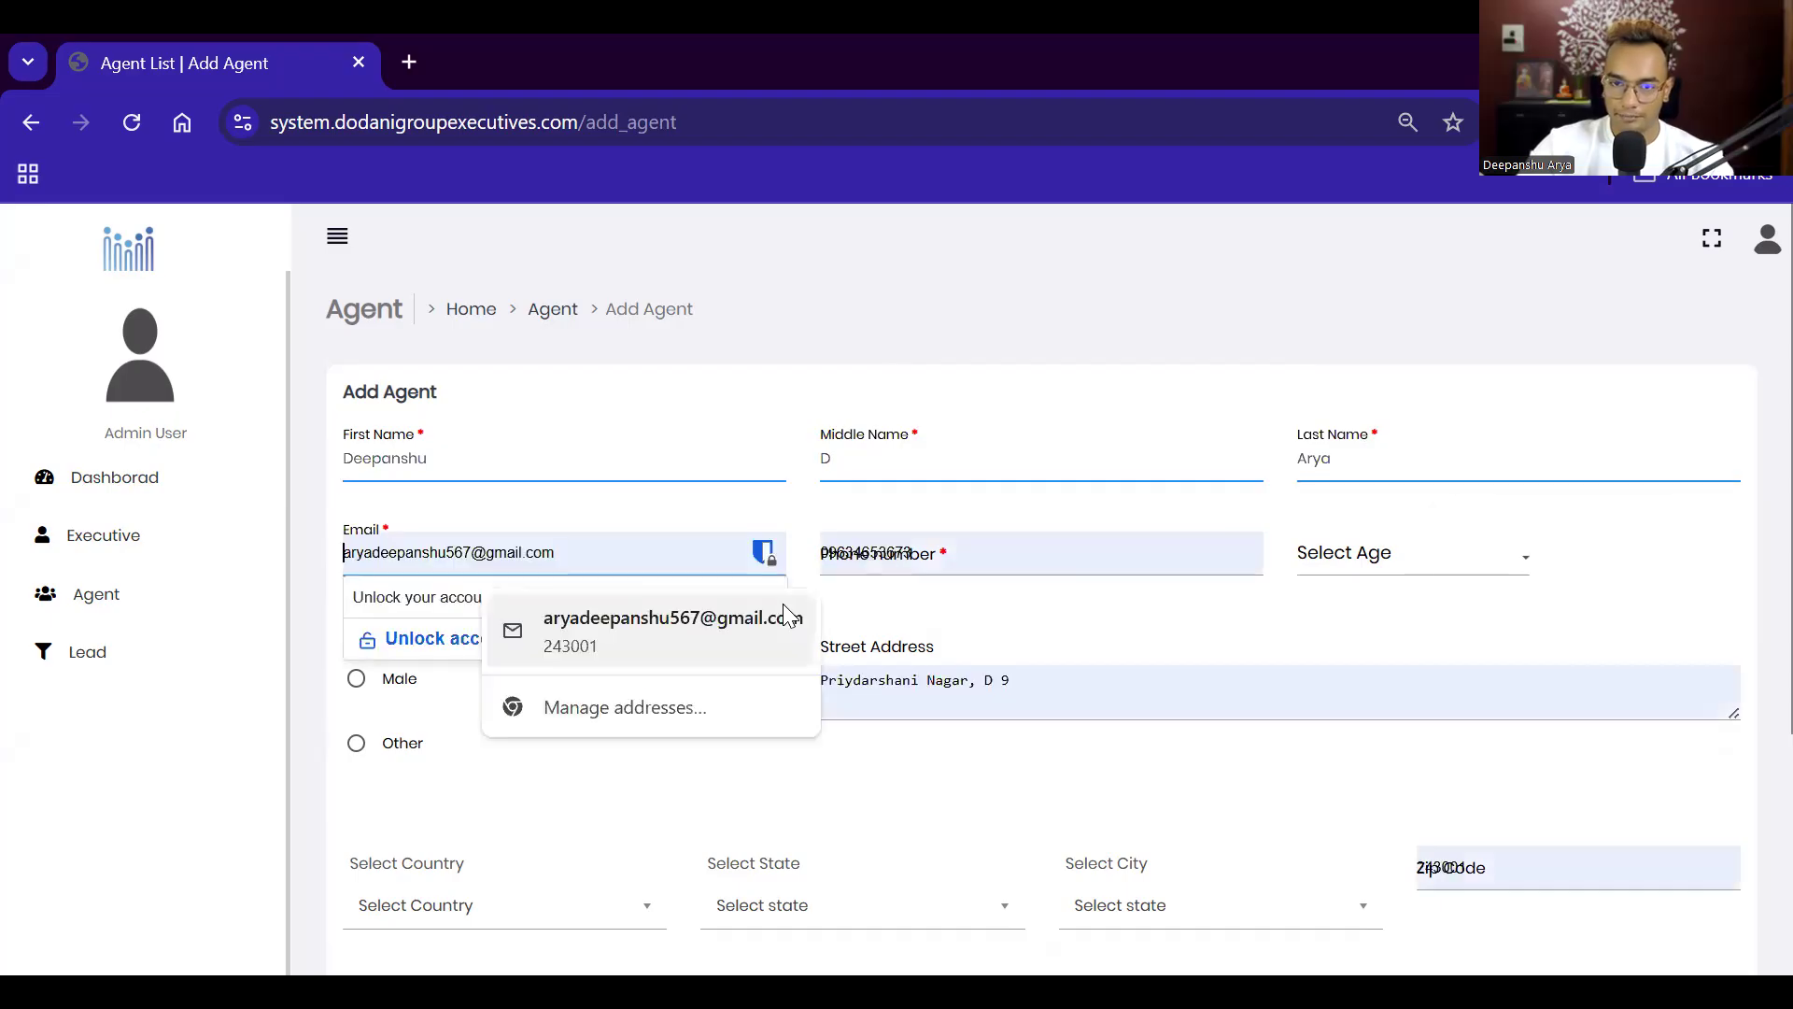
pyautogui.click(949, 560)
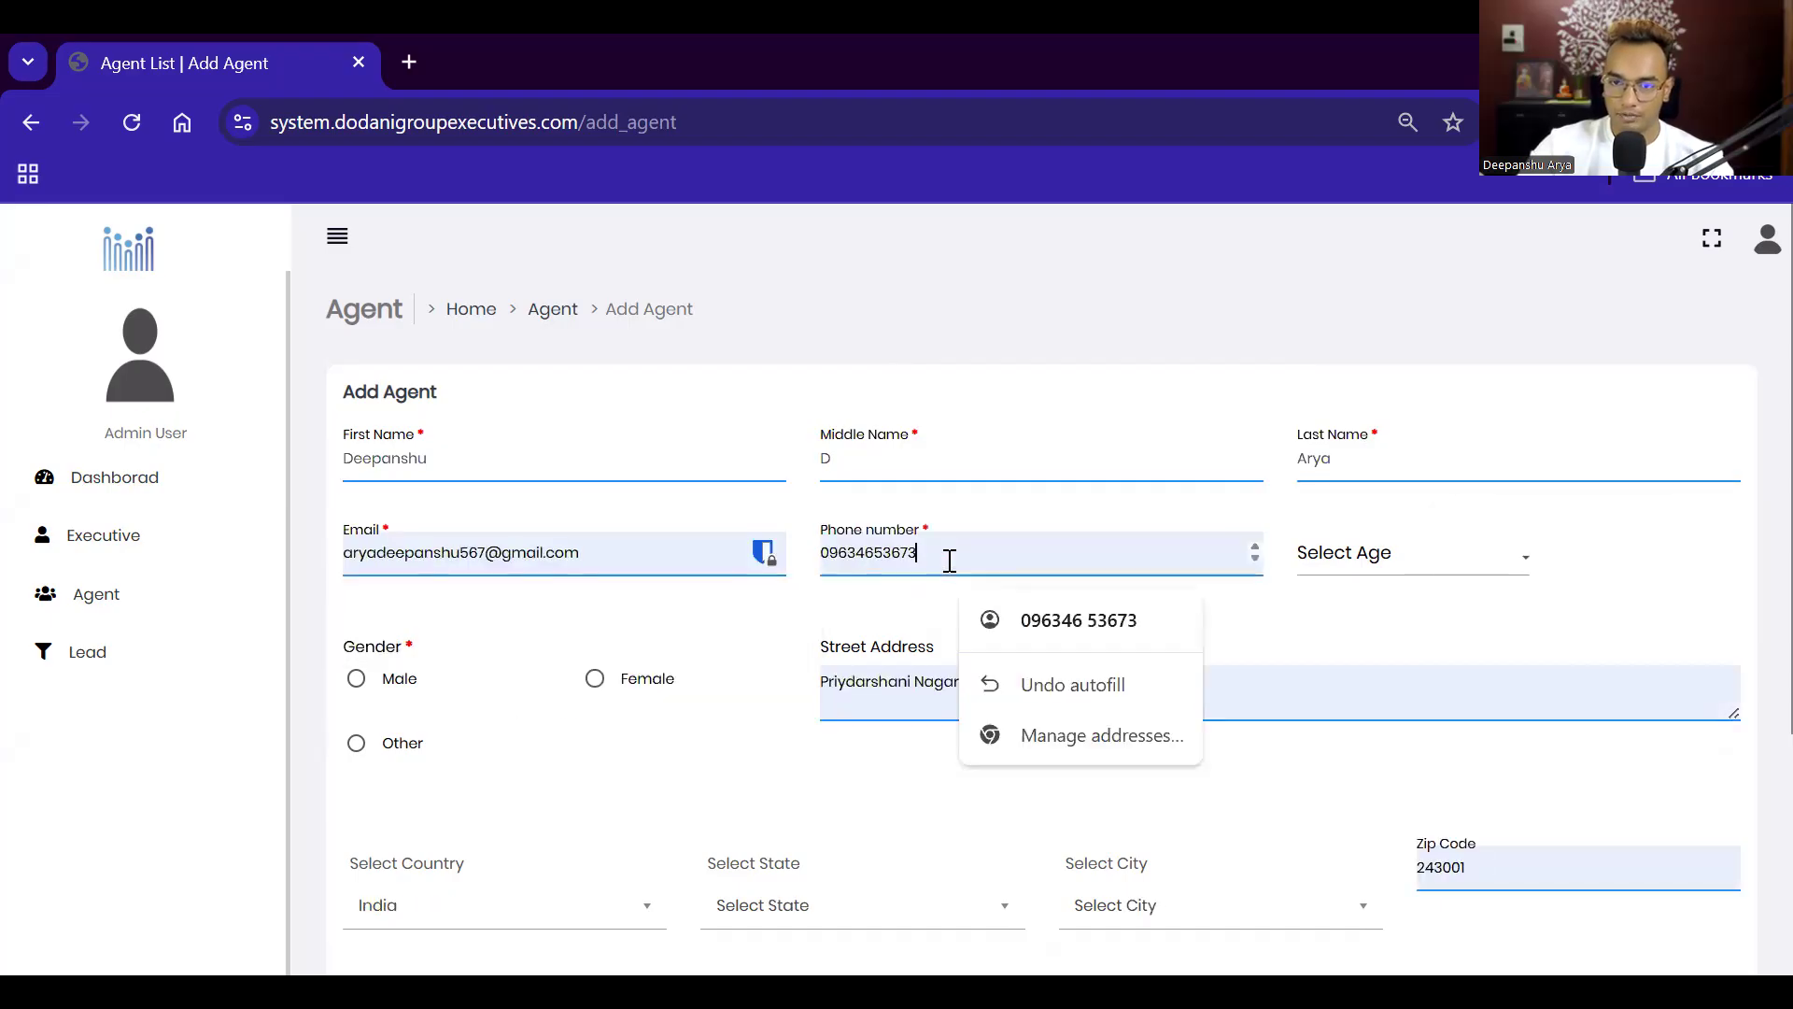
pyautogui.click(1356, 572)
pyautogui.click(1370, 668)
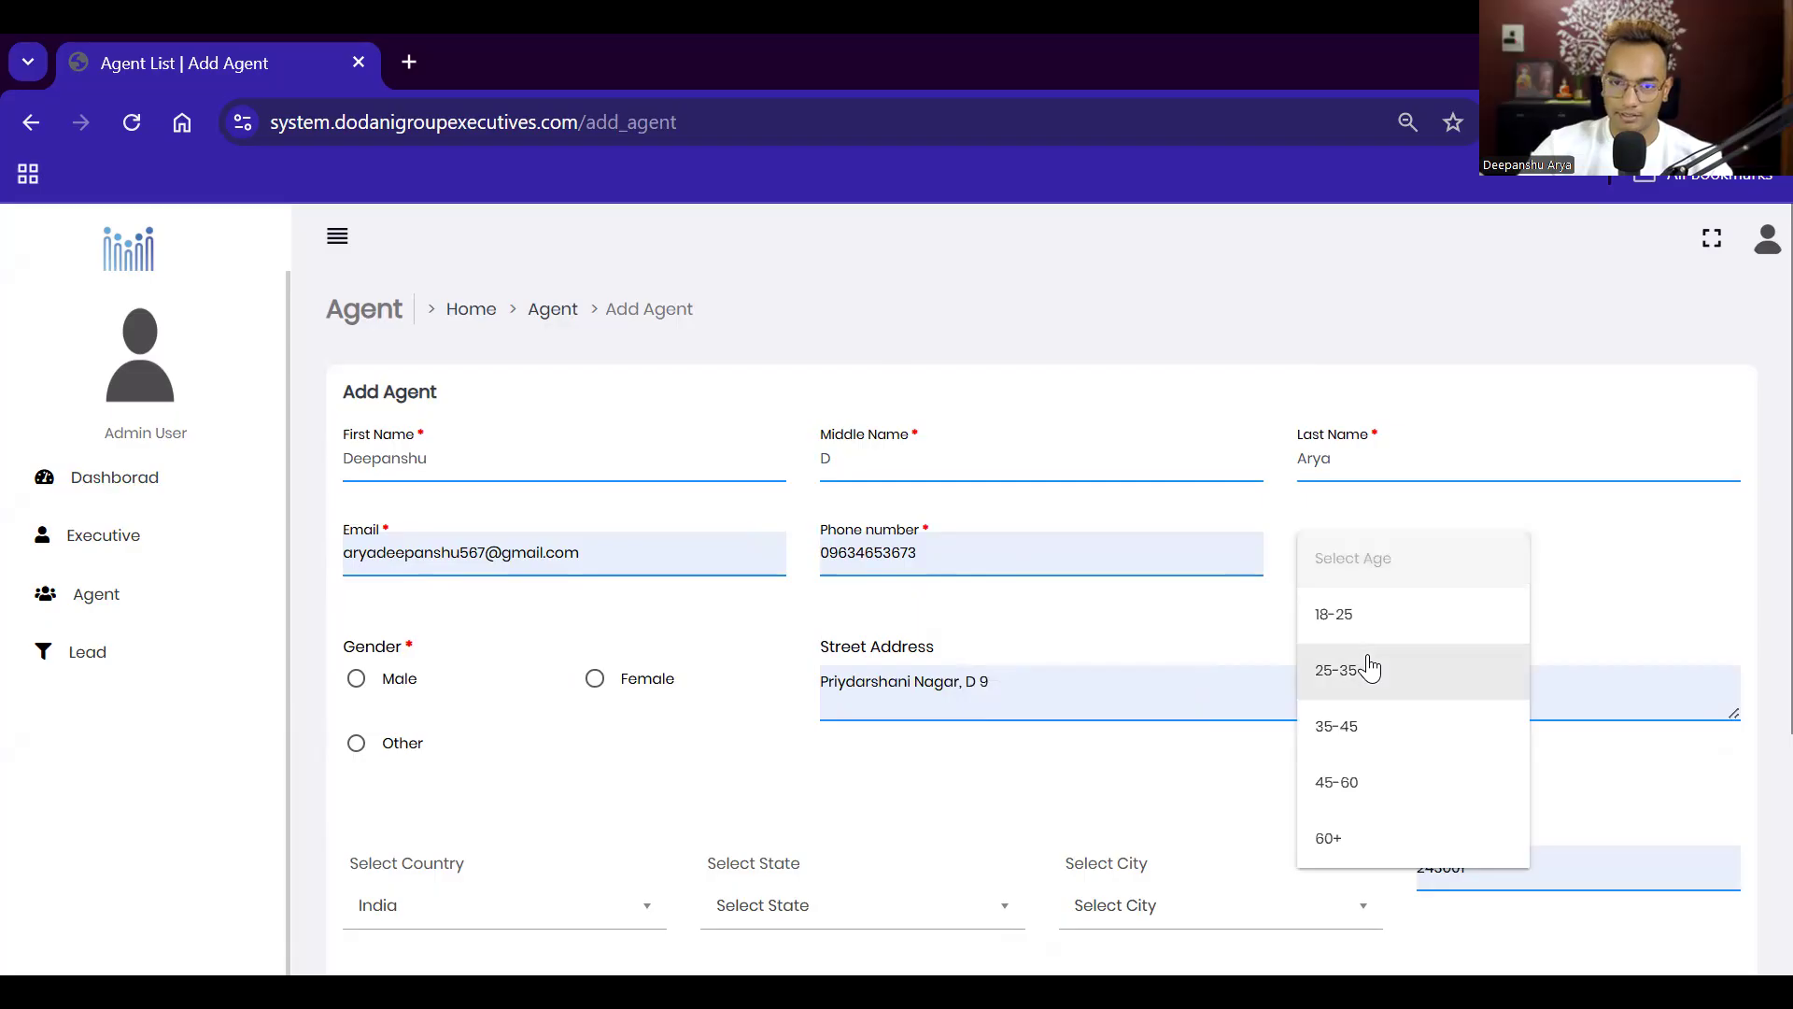
# Step: Set gender to Male and use the second saved street address
pyautogui.scroll(-1, 504, 600)
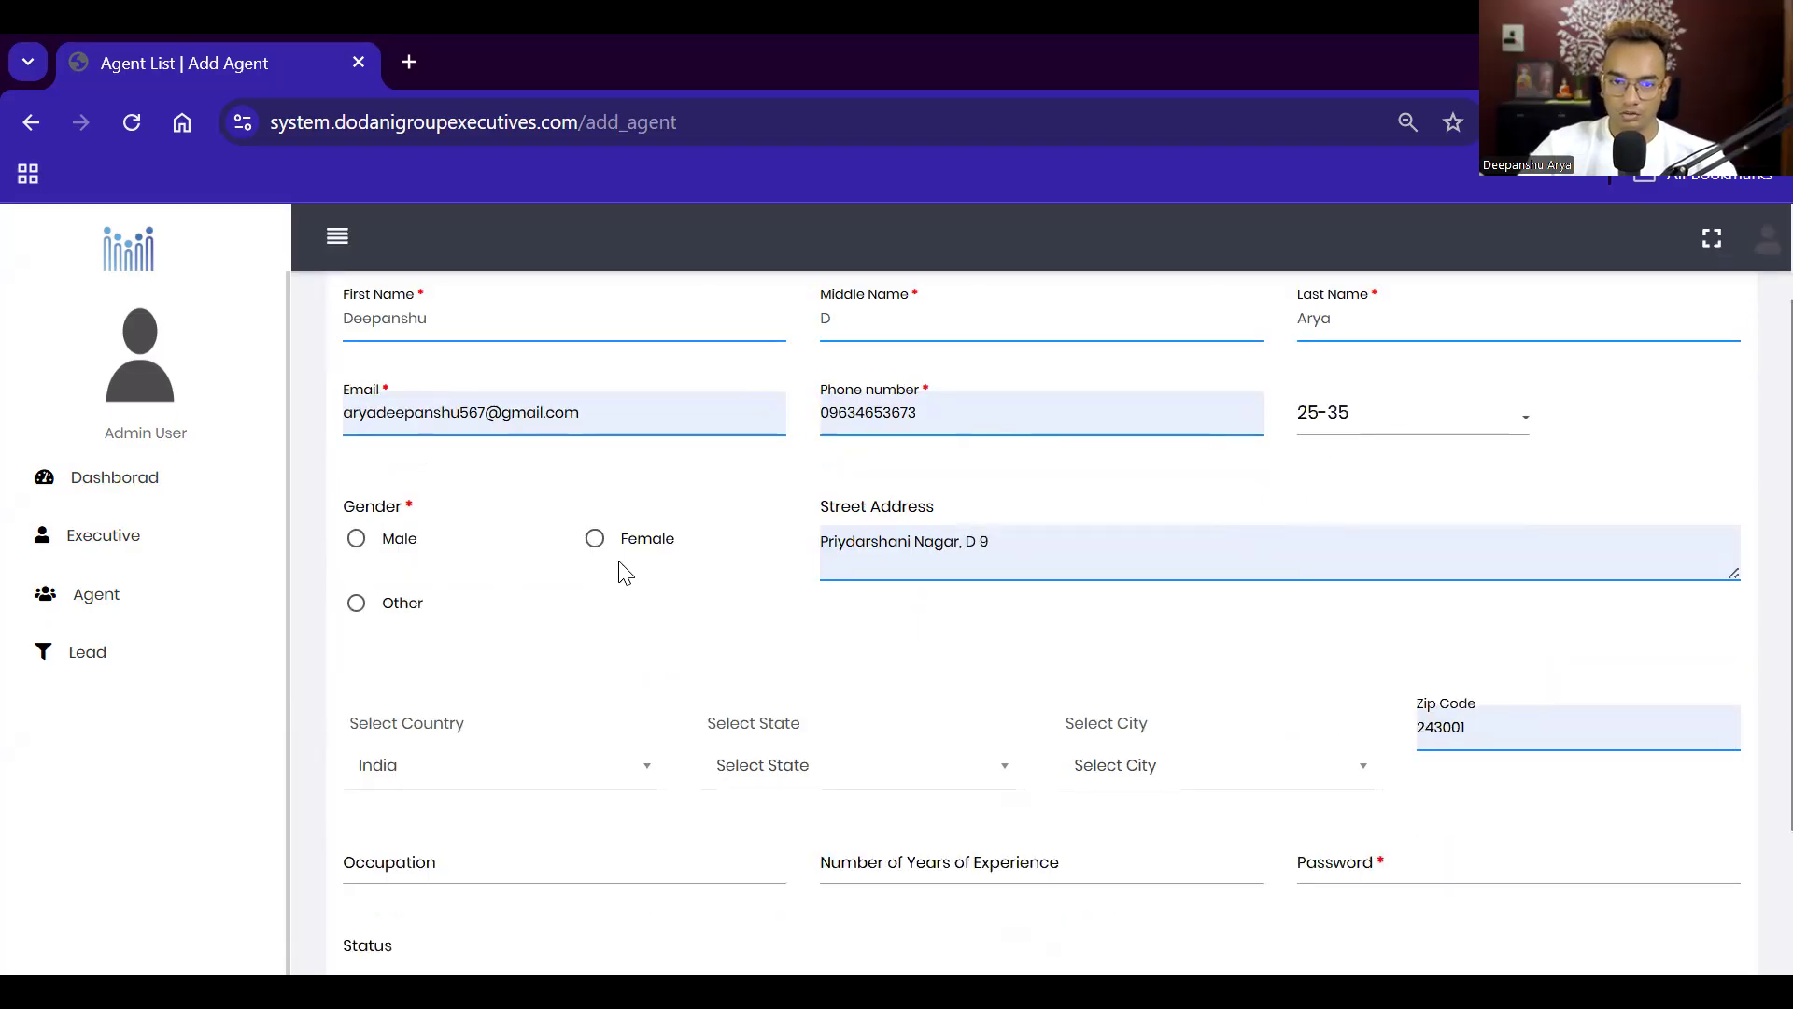
pyautogui.click(356, 538)
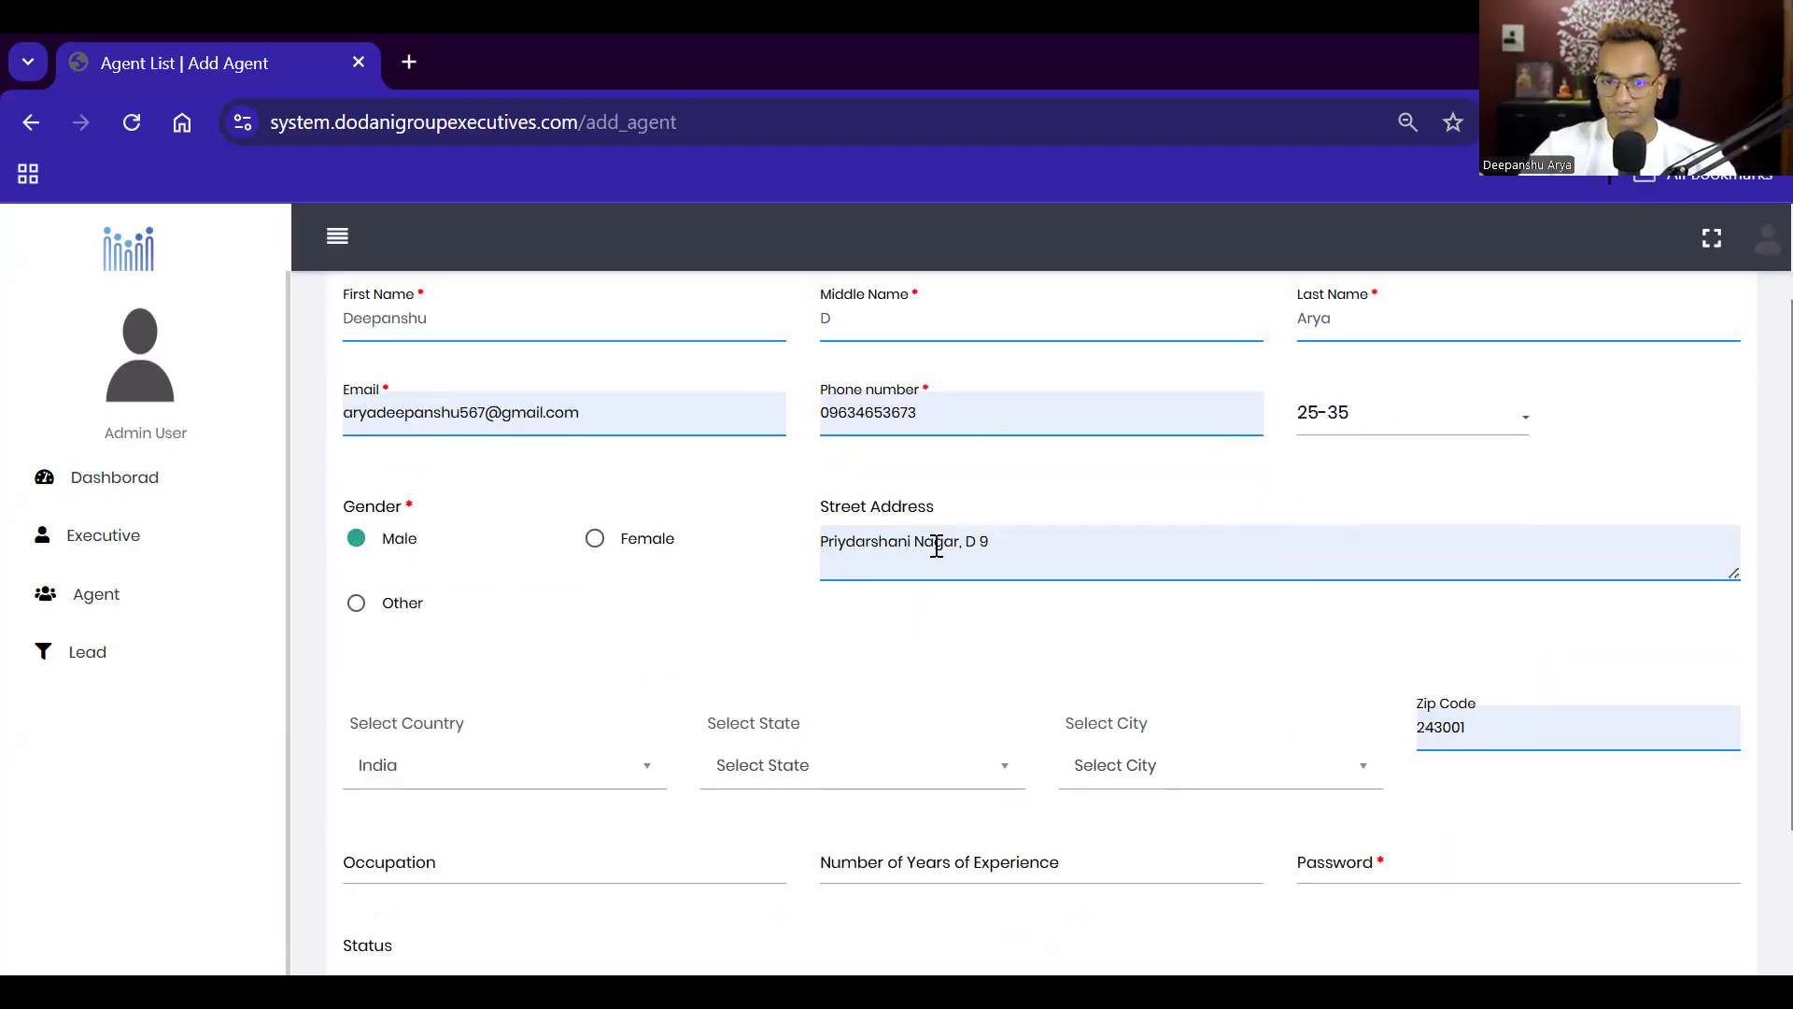
pyautogui.click(974, 553)
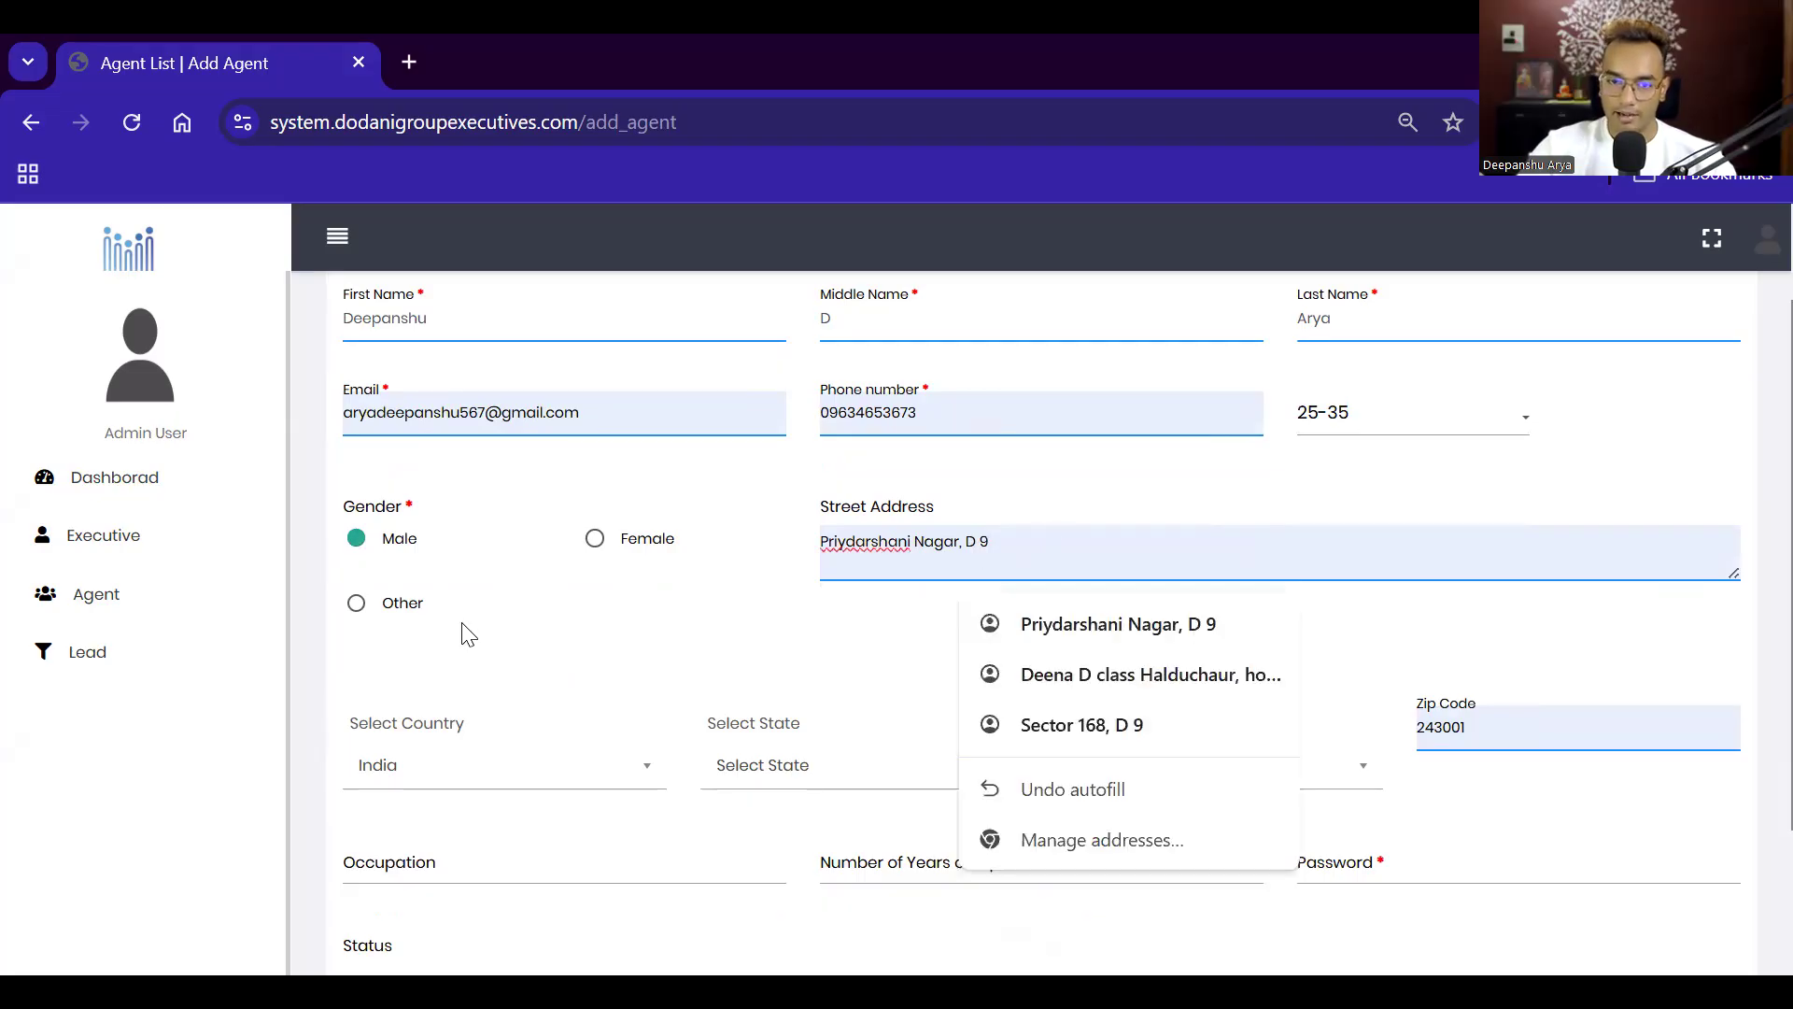
pyautogui.scroll(-1, 725, 580)
pyautogui.scroll(1, 1006, 526)
pyautogui.click(1007, 529)
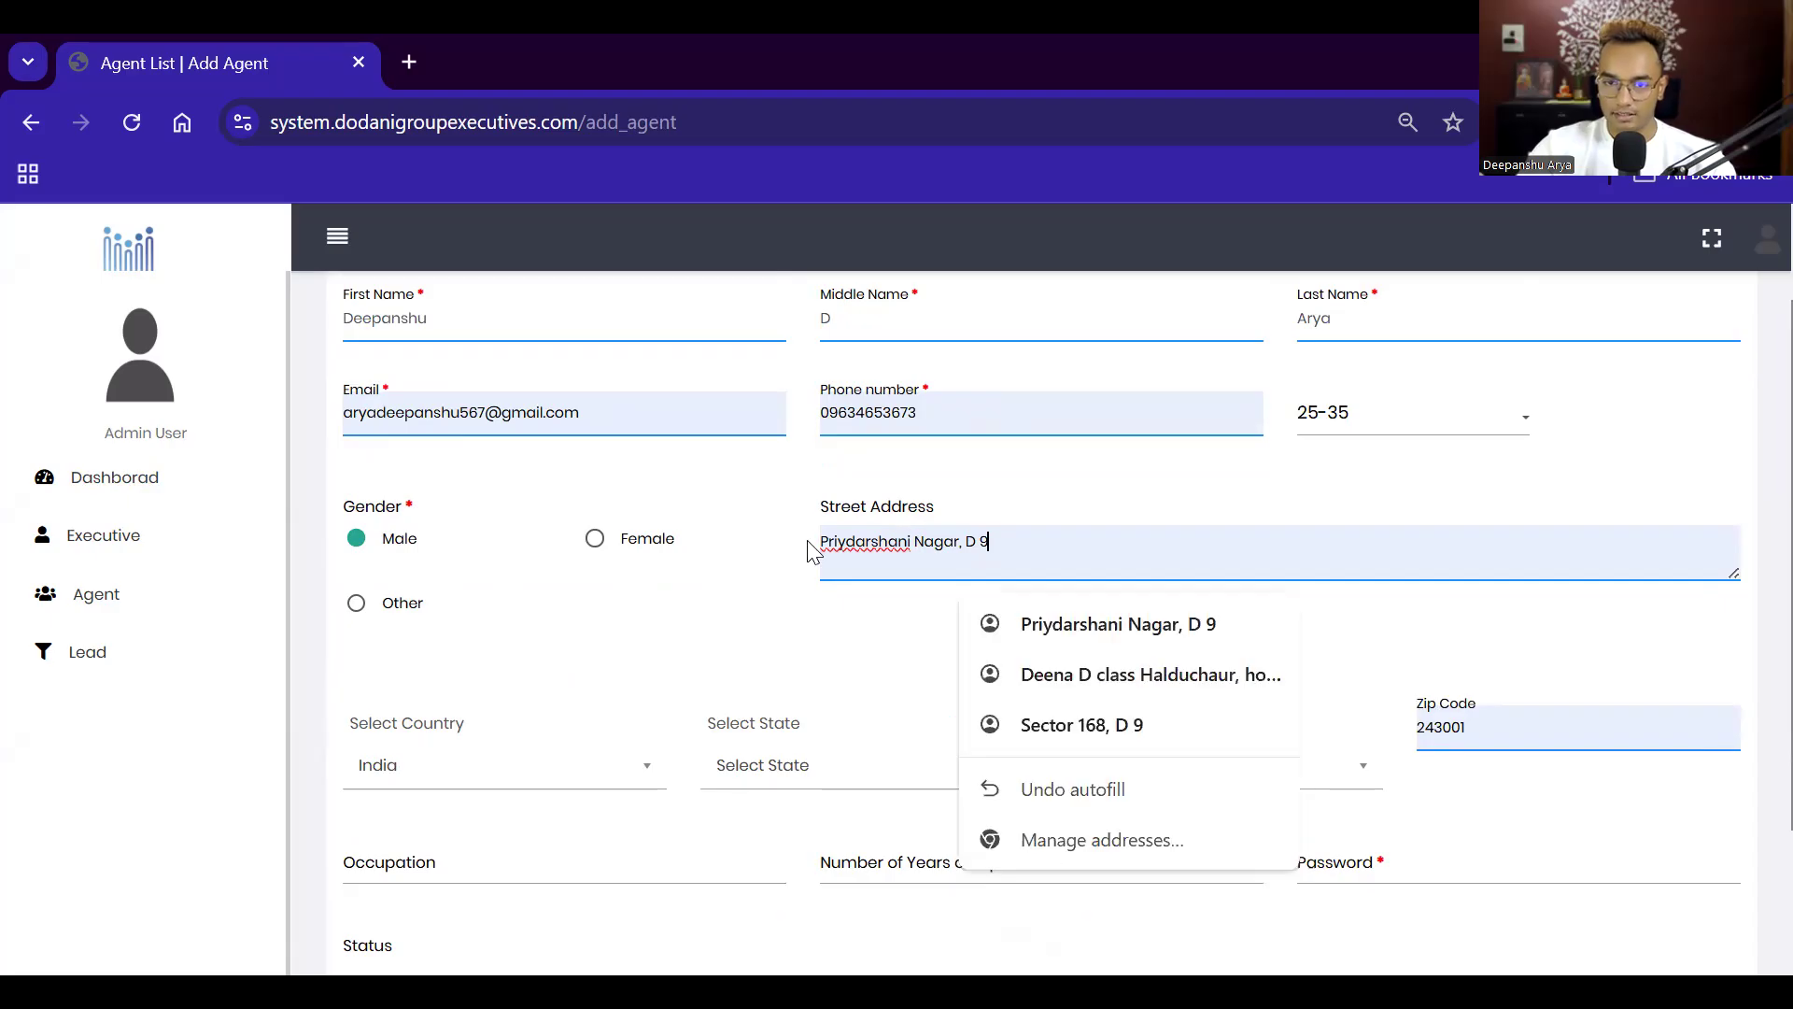
pyautogui.hotkey('ctrl', 'a')
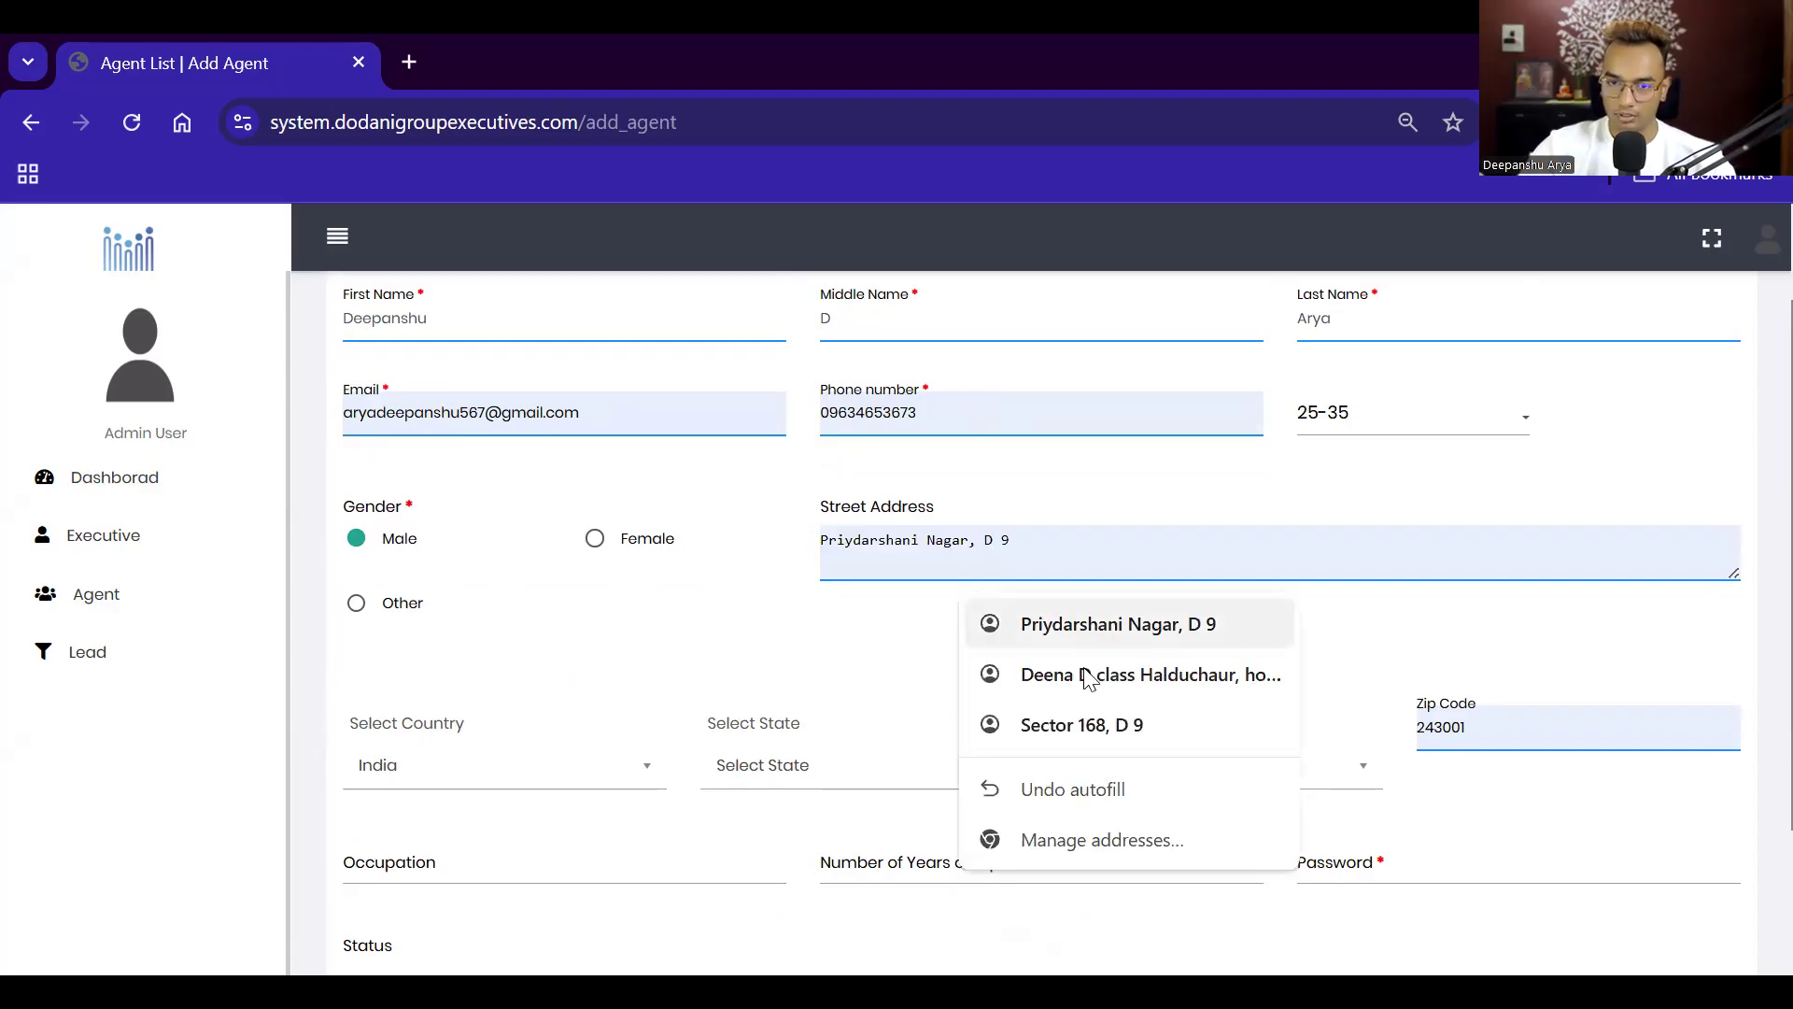
pyautogui.press('Down')
pyautogui.press('Return')
pyautogui.scroll(-2, 654, 663)
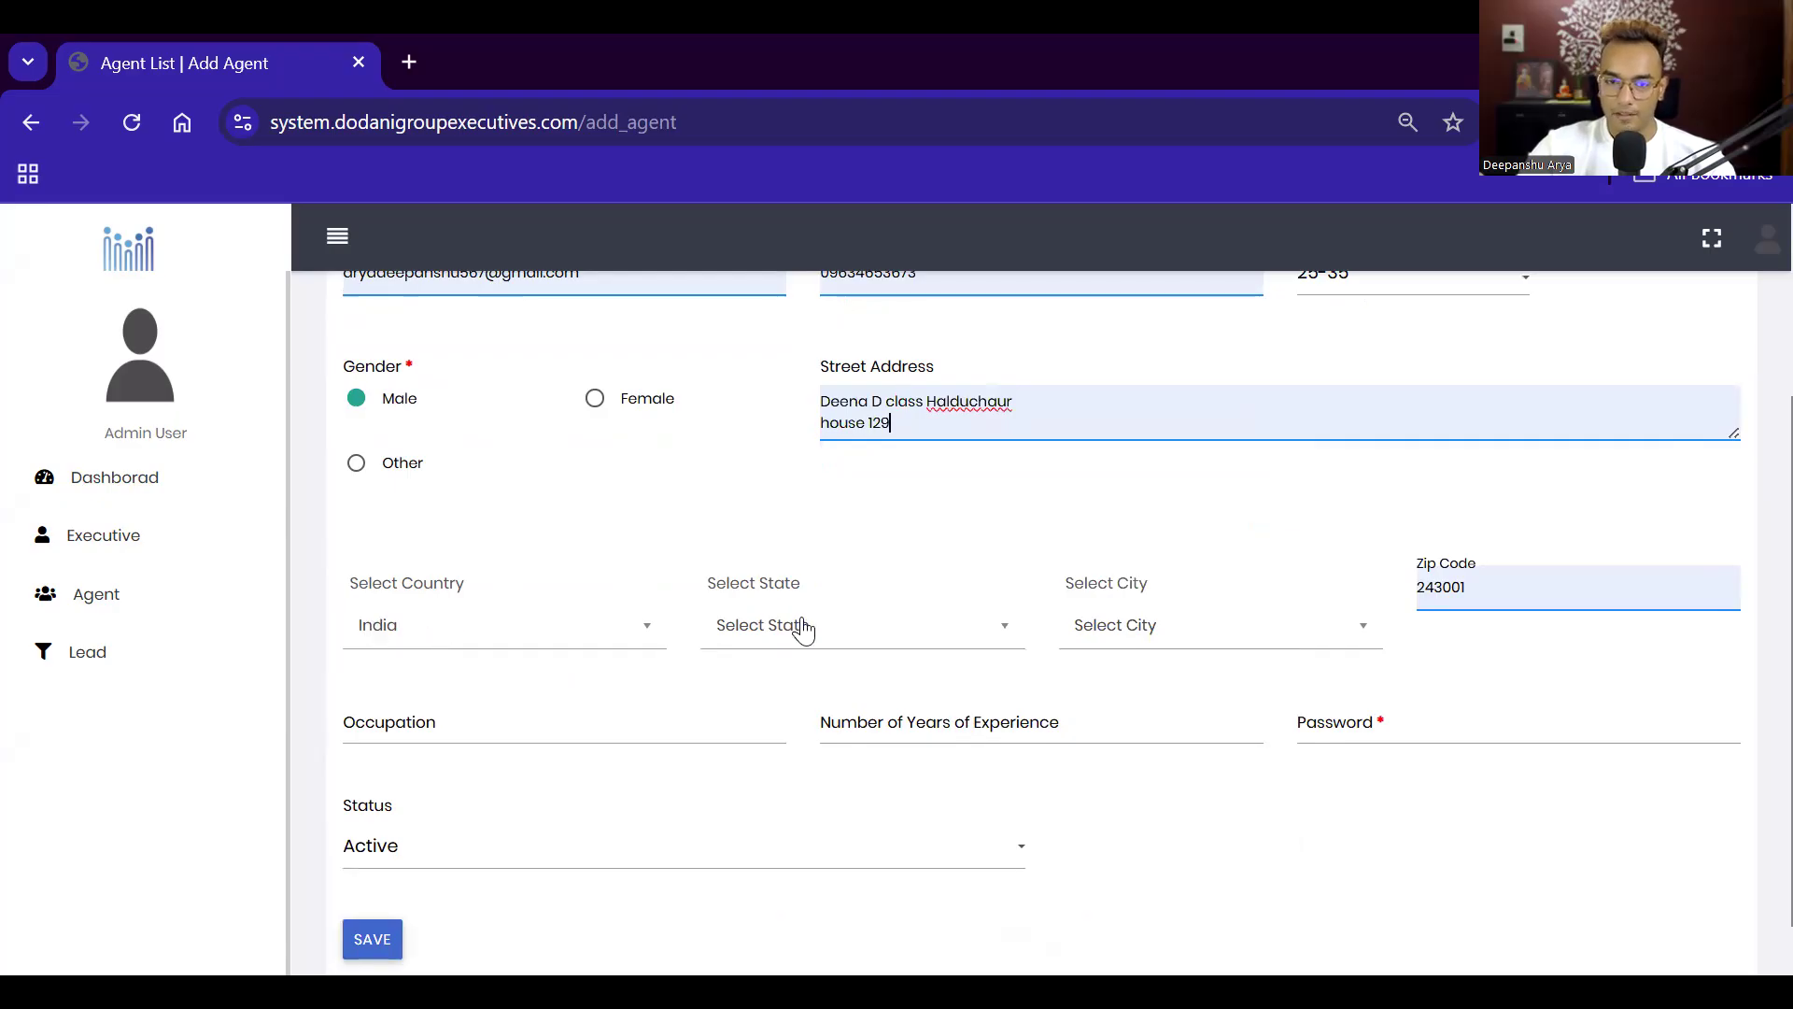
# Step: Choose state Uttarakhand and city Haldwani, and fill in the saved Haldwani zip code
pyautogui.click(937, 640)
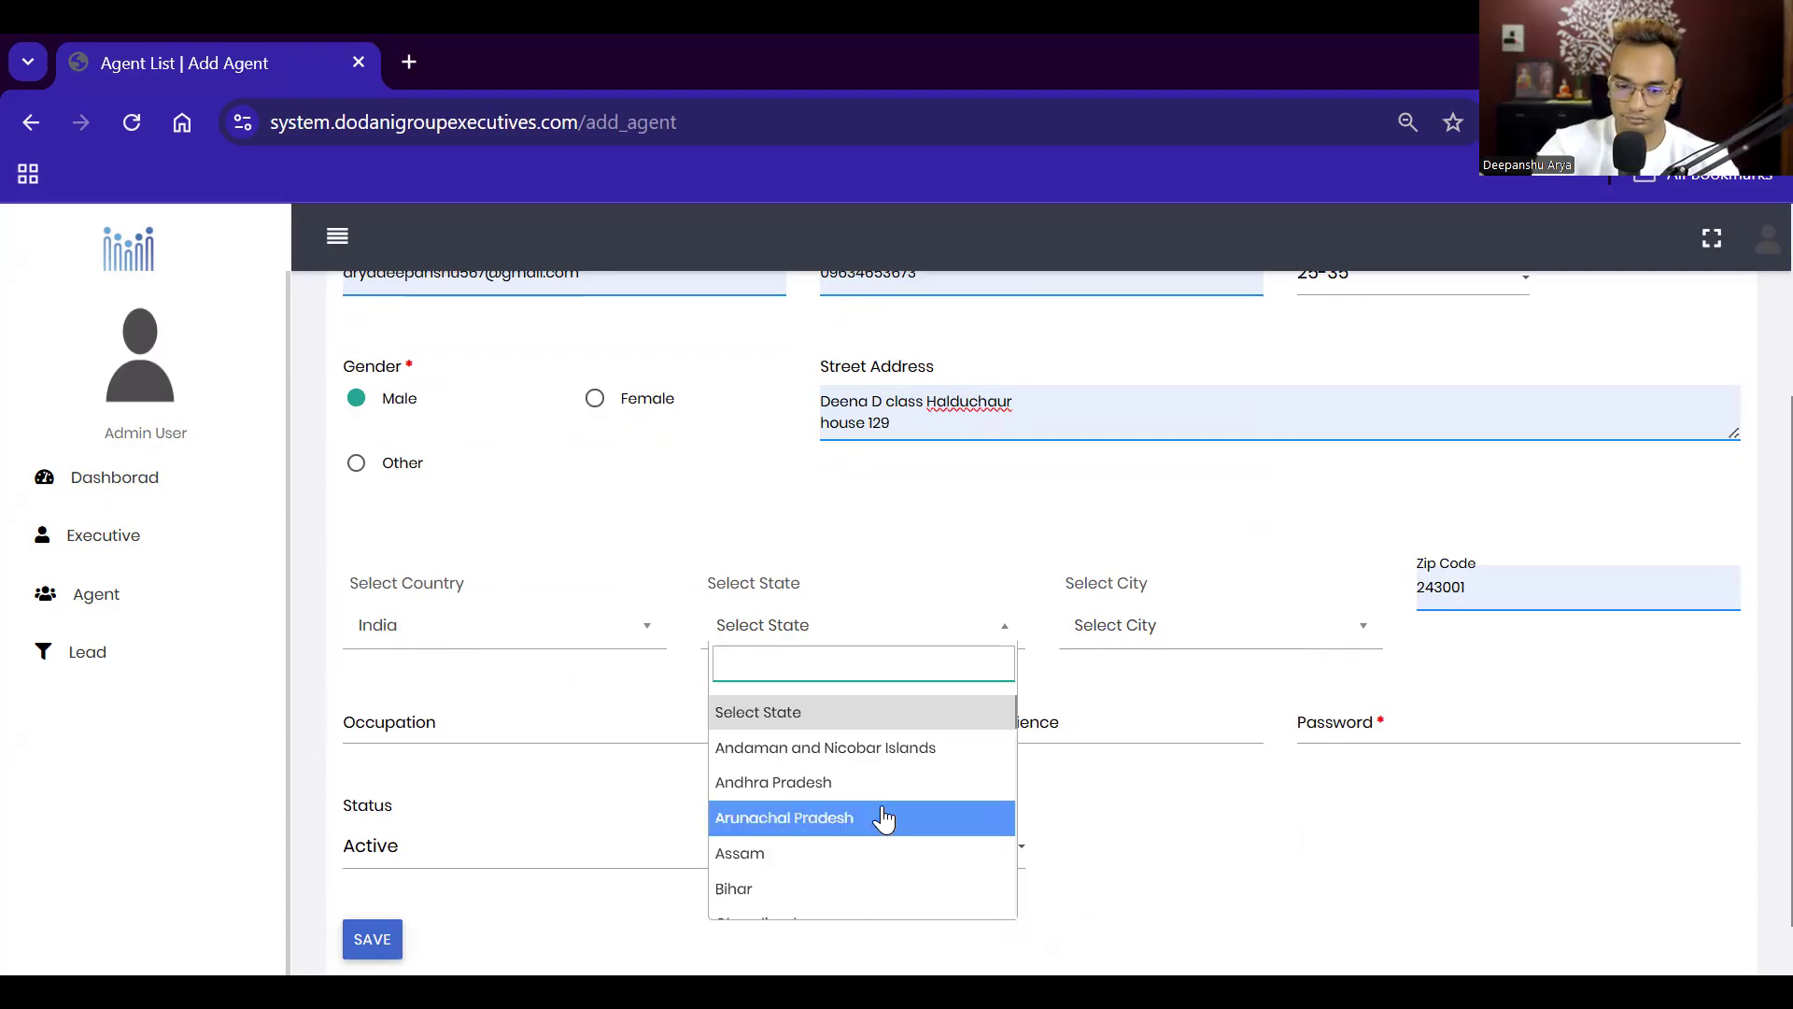
pyautogui.write('utt')
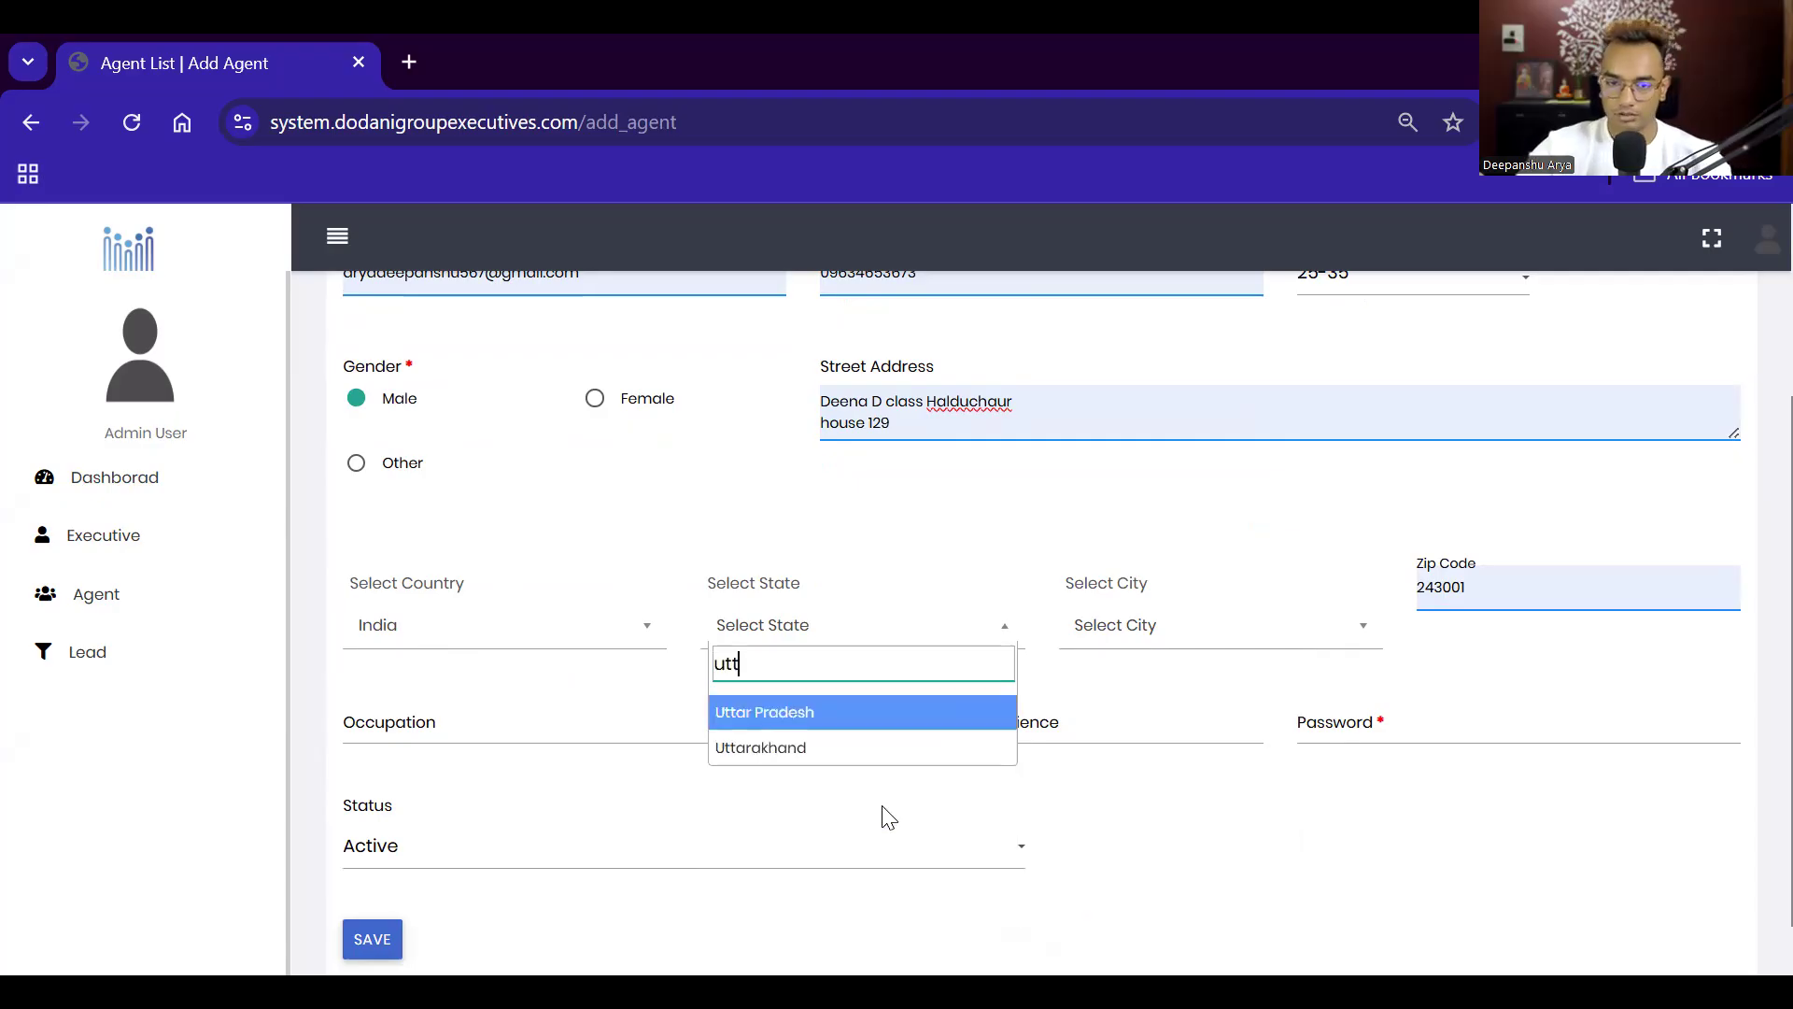
pyautogui.click(828, 752)
pyautogui.click(1172, 640)
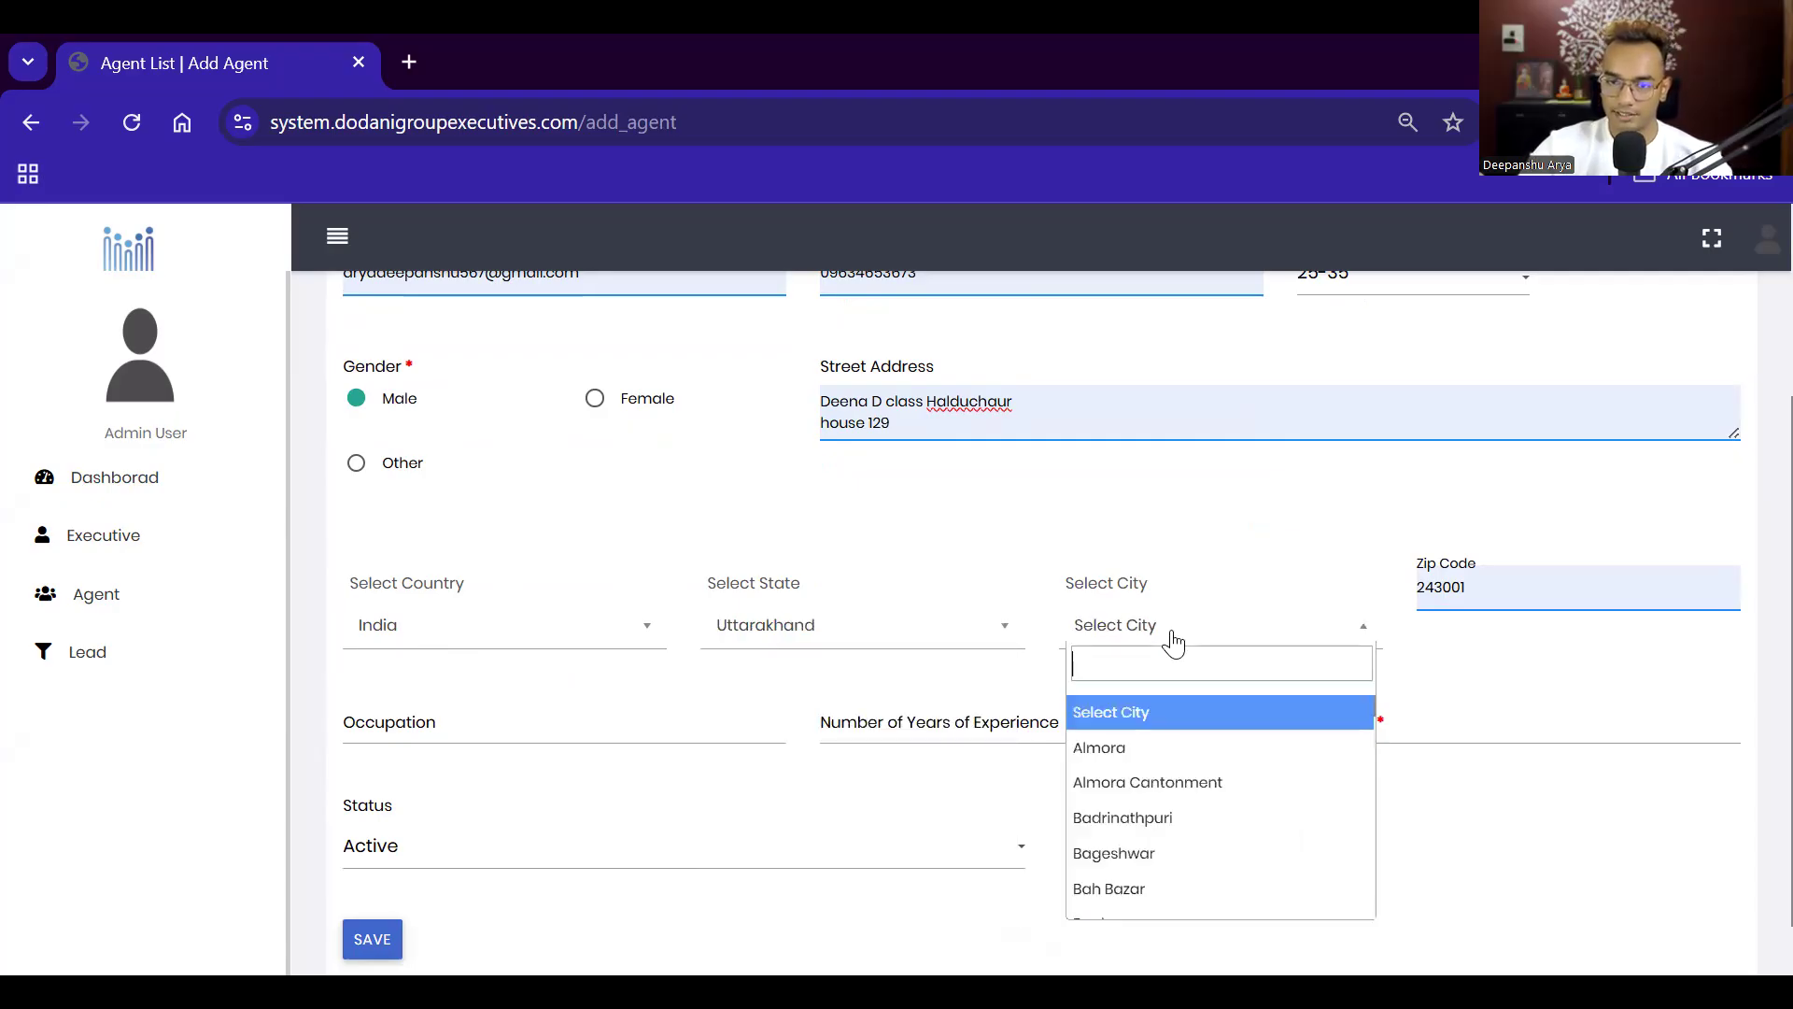
pyautogui.write('haldwani')
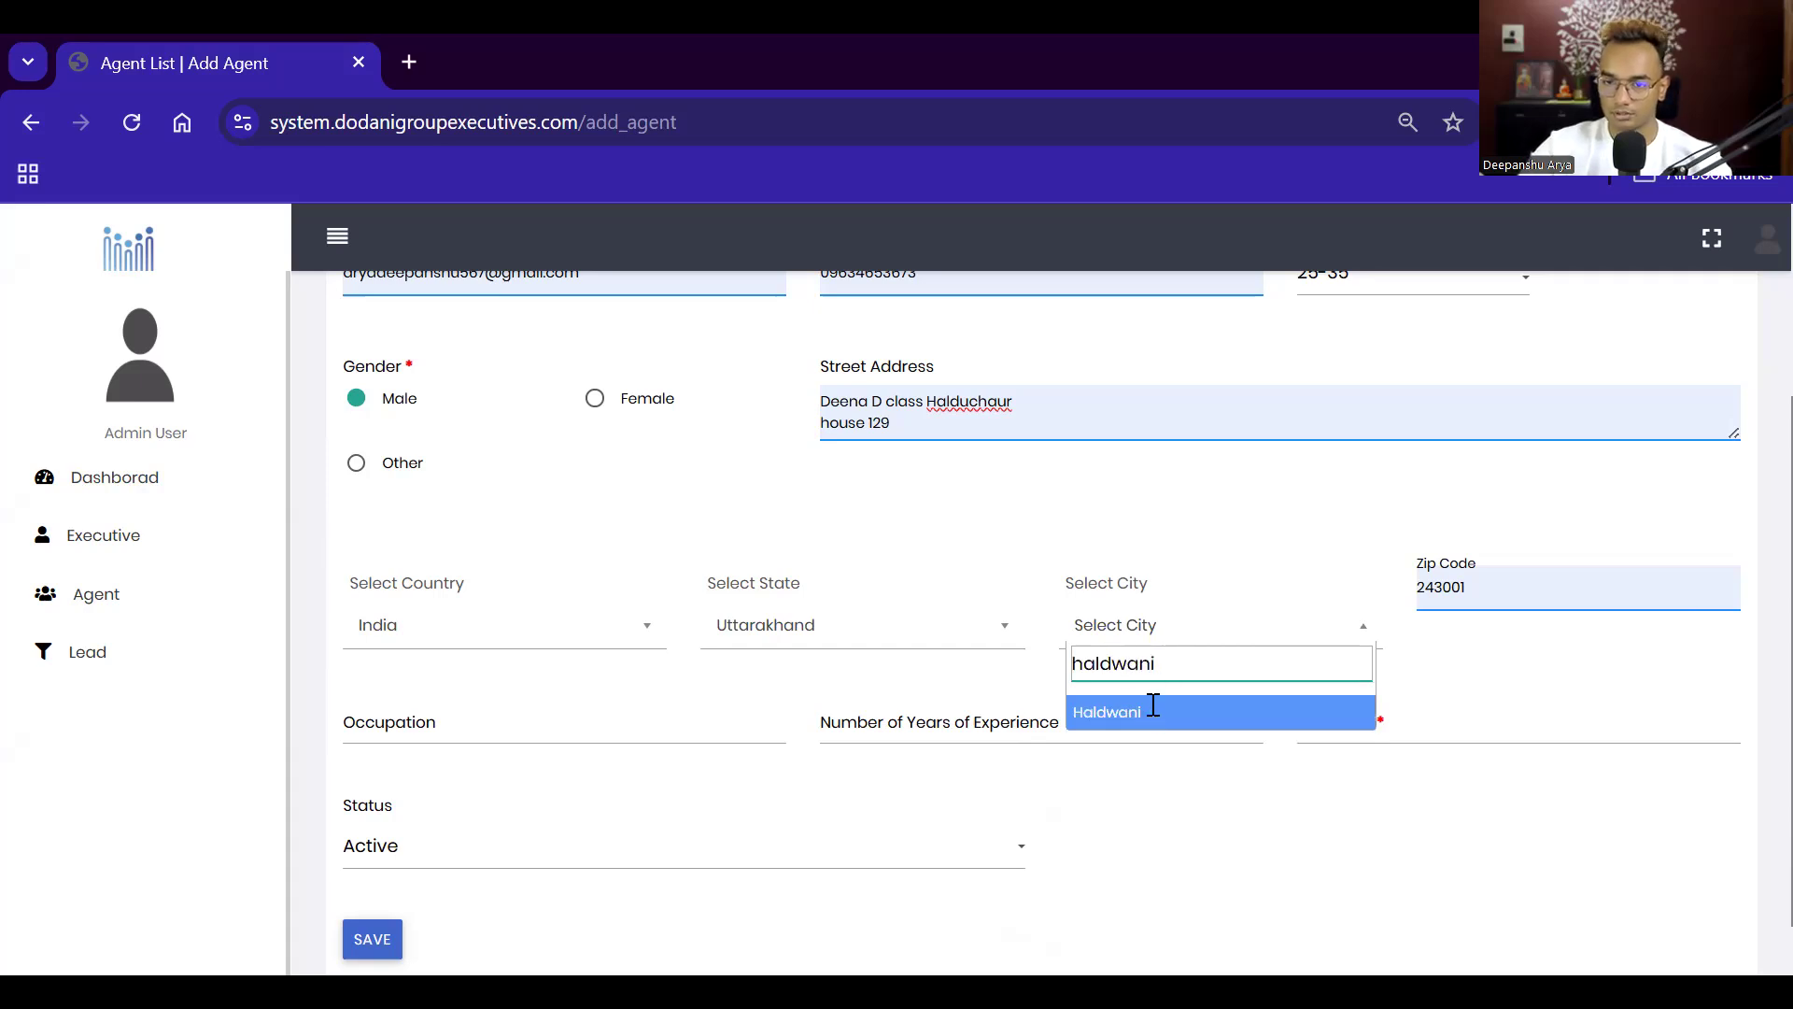
pyautogui.click(1150, 711)
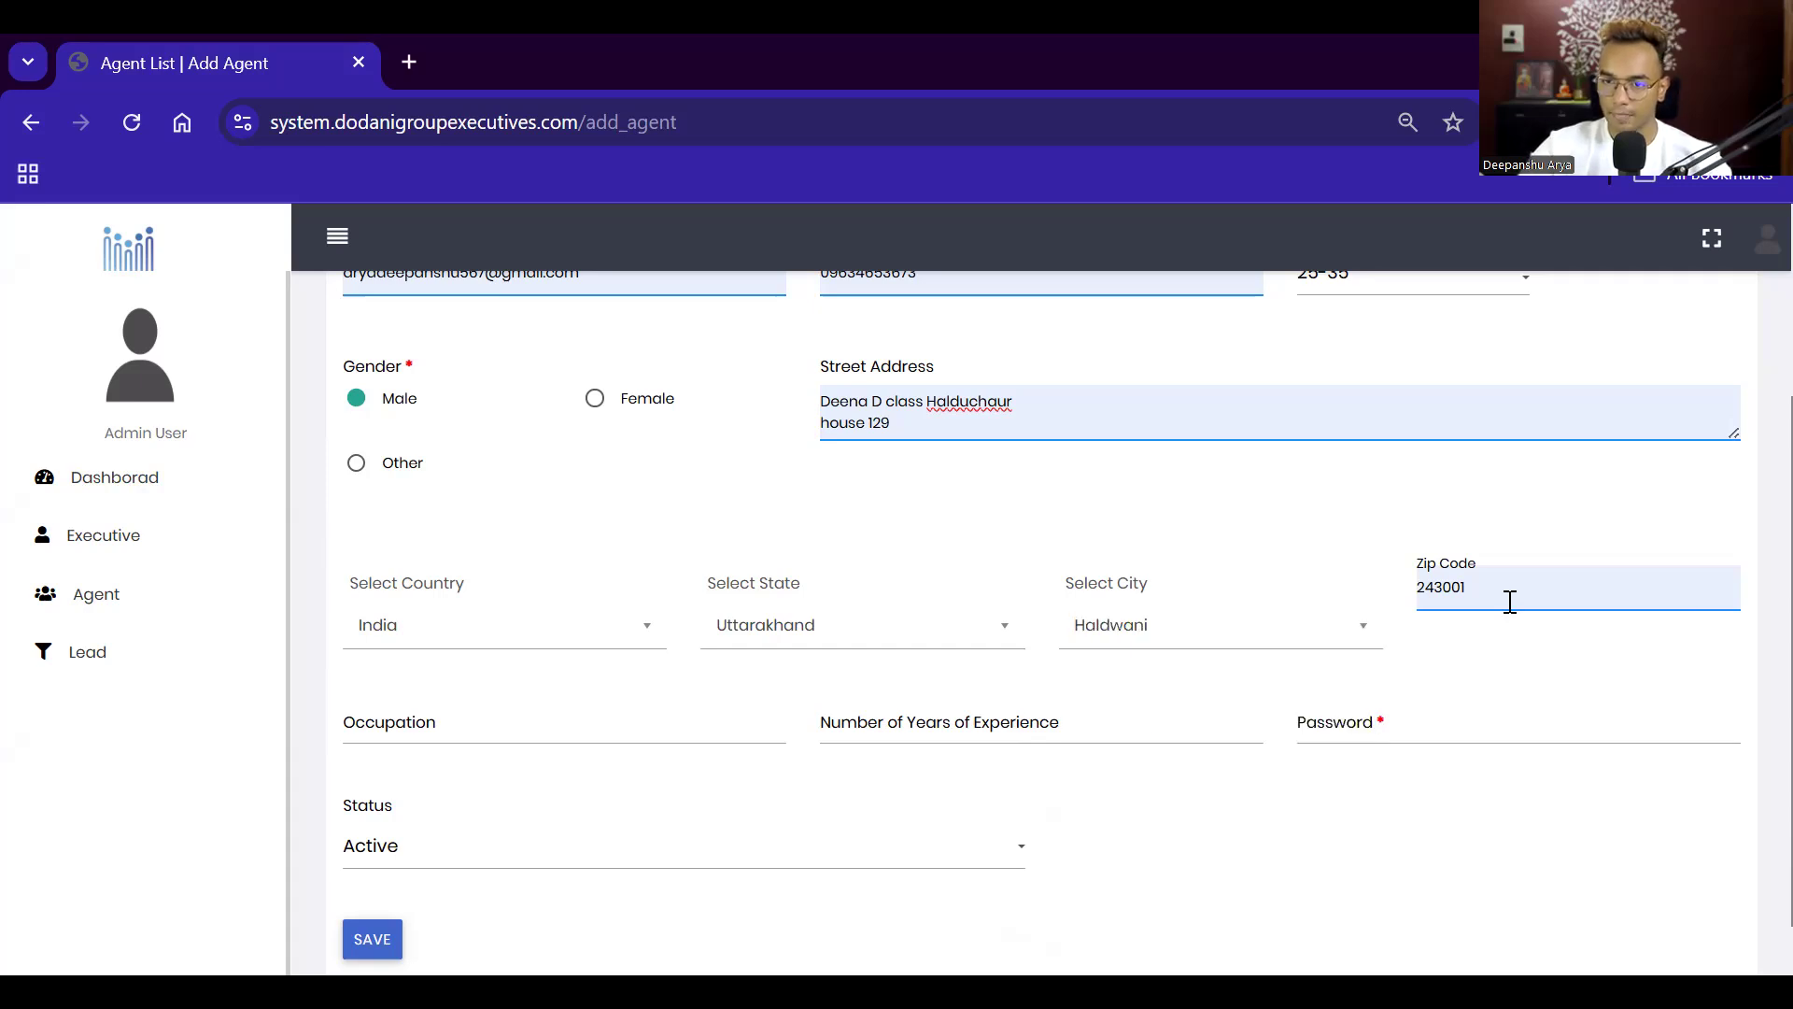
pyautogui.doubleClick(1510, 601)
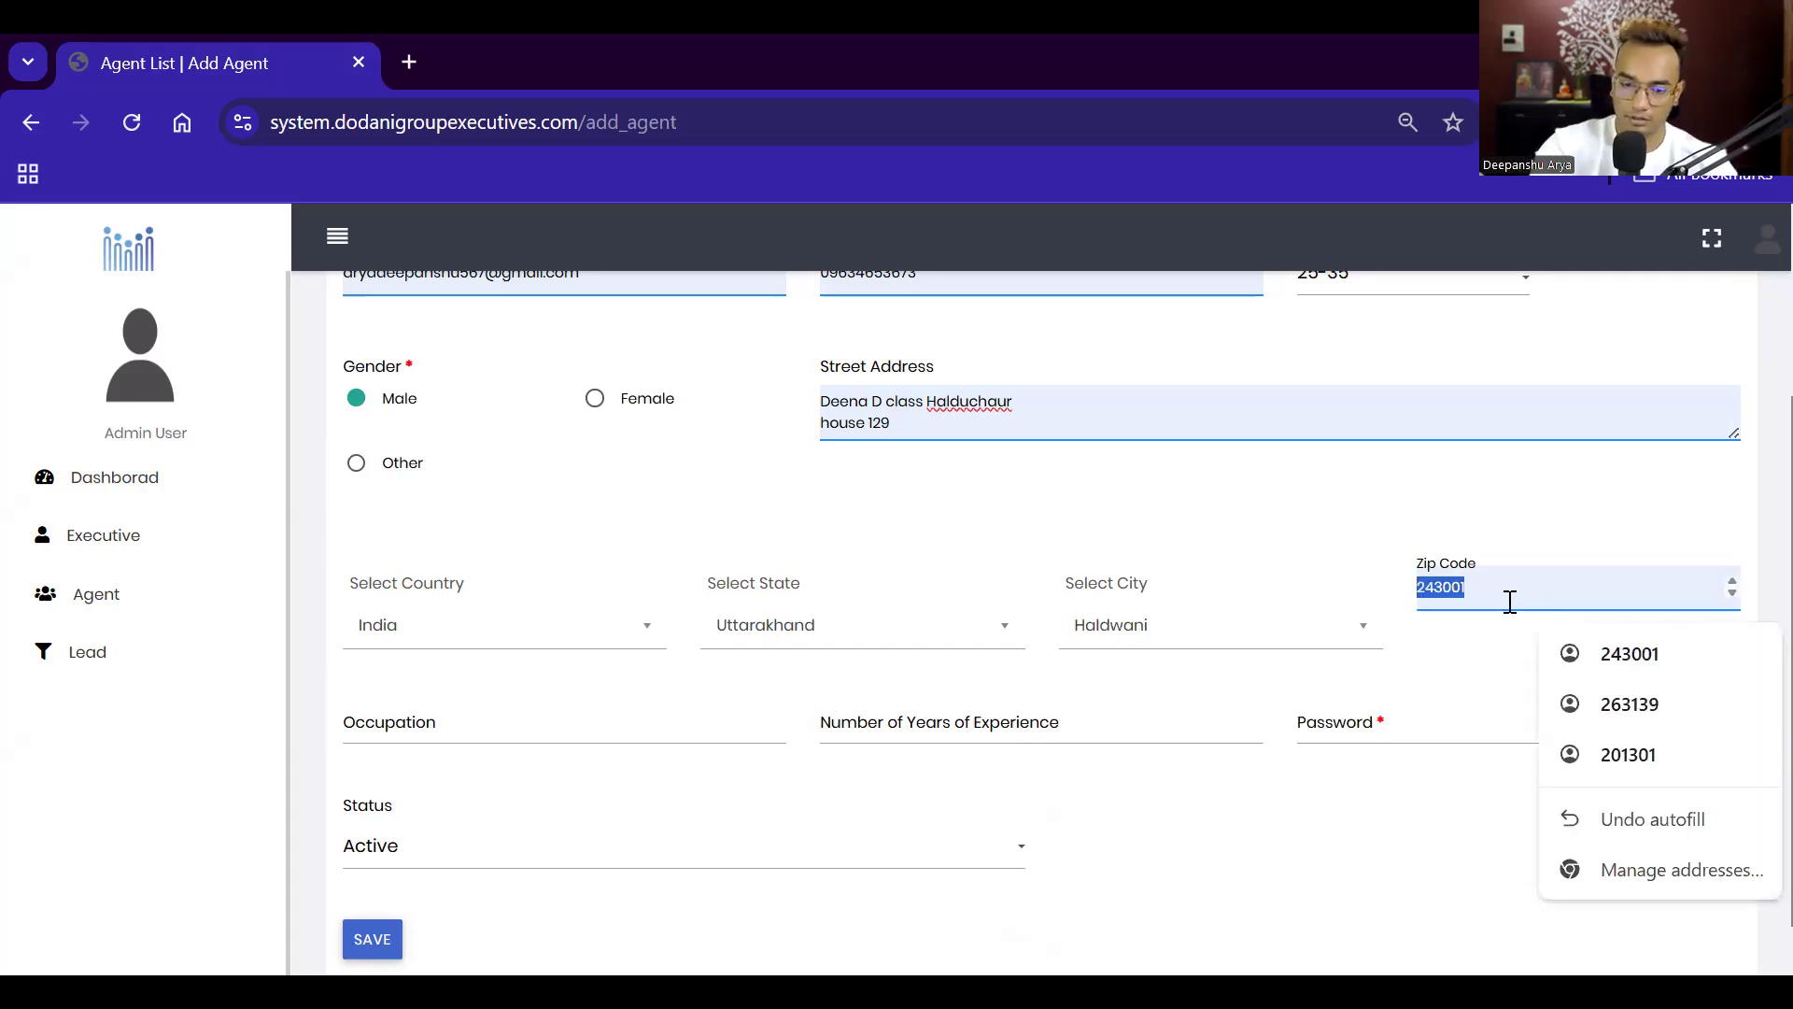
pyautogui.write('2')
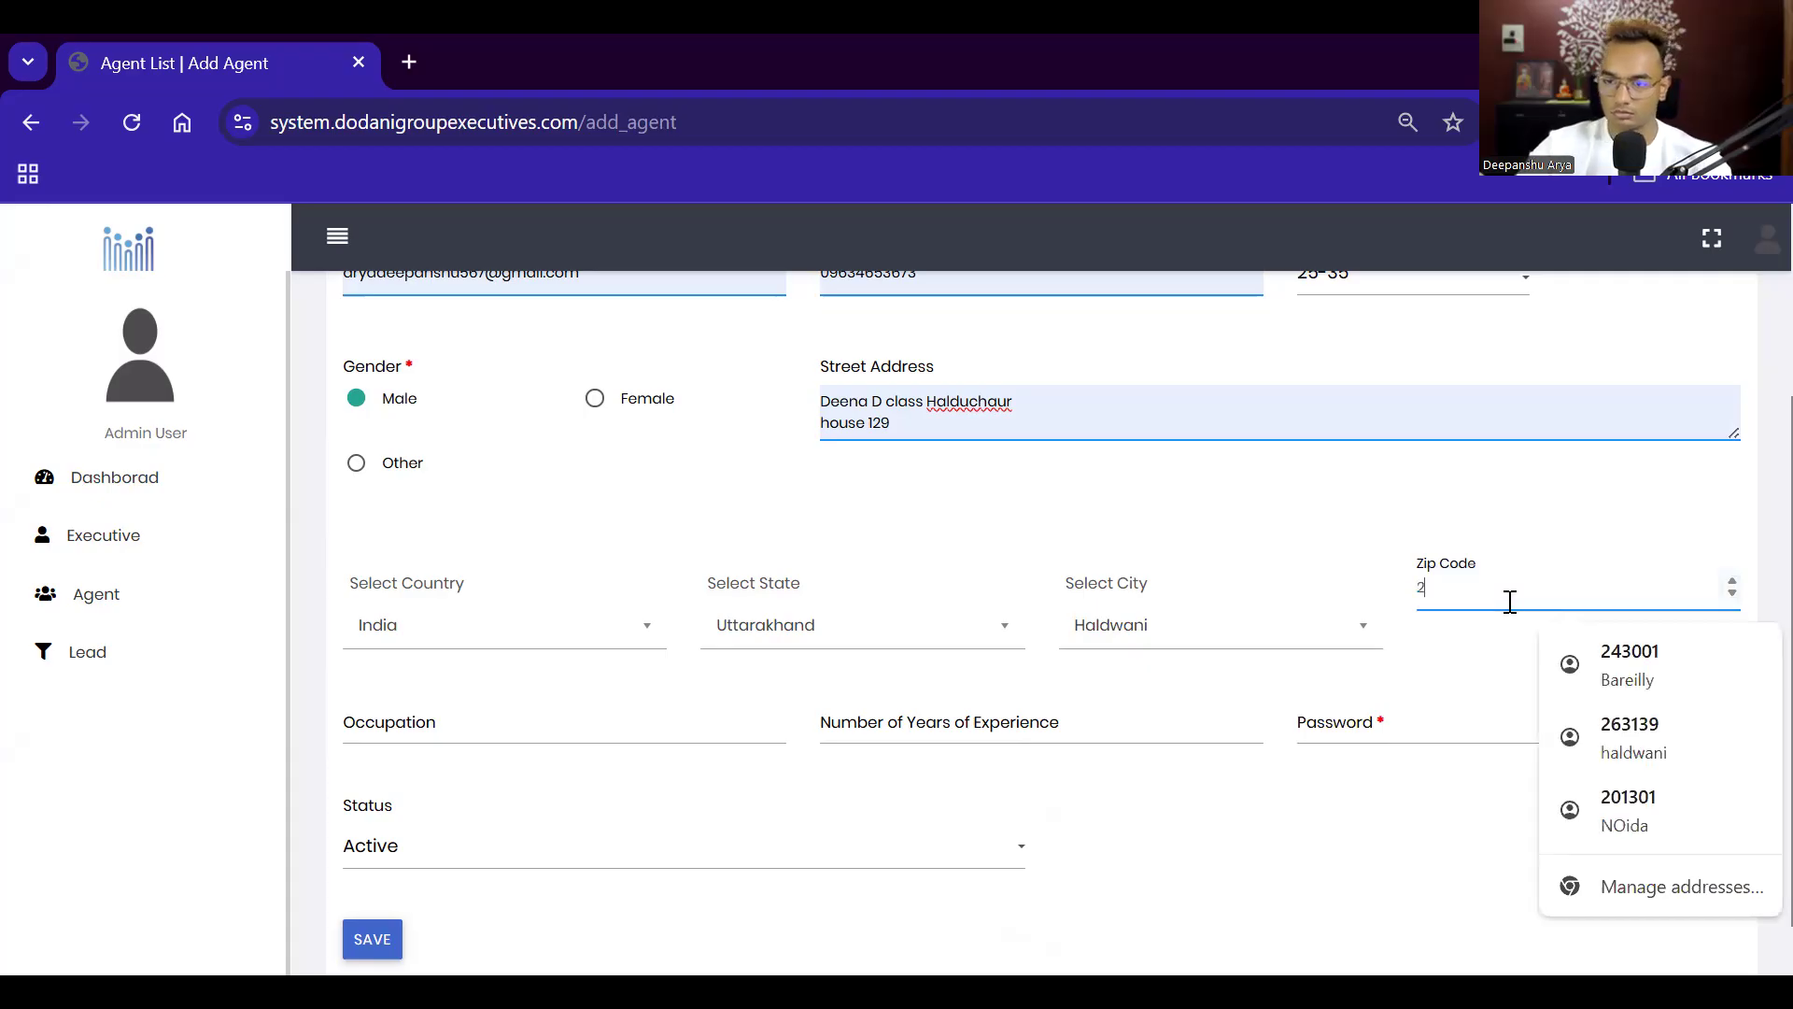
pyautogui.click(1659, 737)
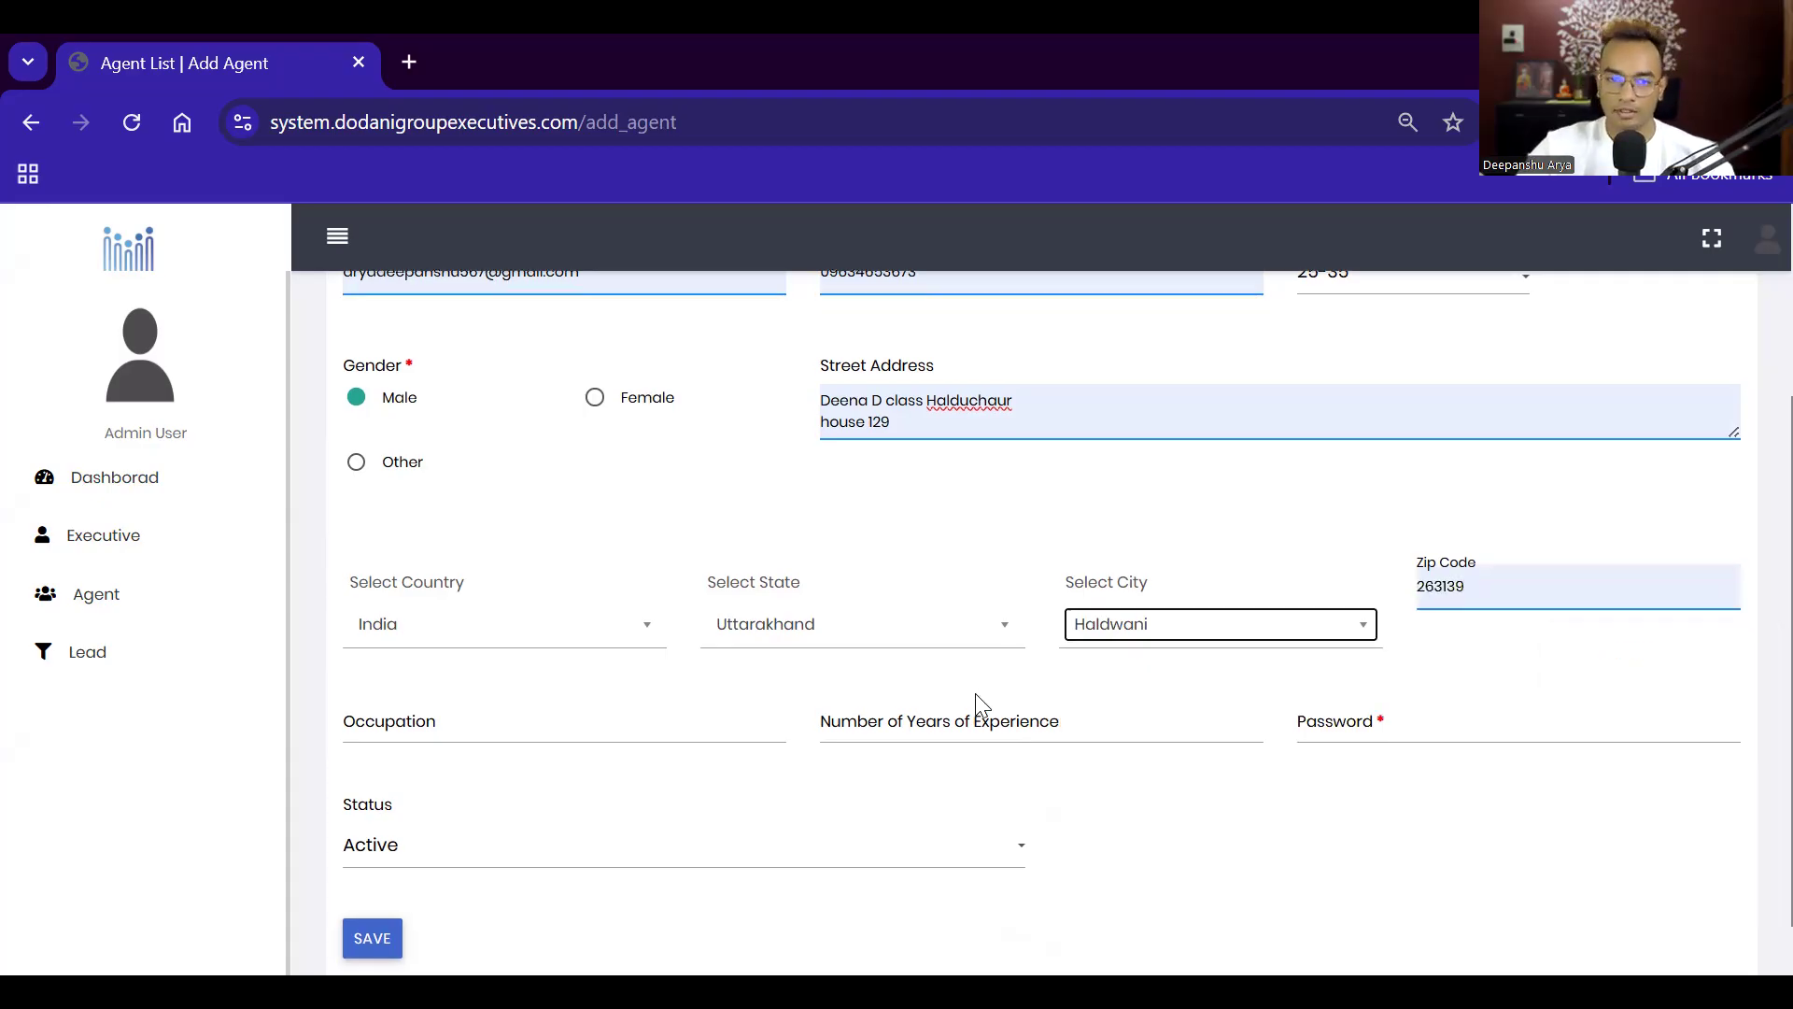
# Step: Enter occupation Manager, 5 years' experience and a password, keeping status Active
pyautogui.scroll(-1, 672, 644)
pyautogui.click(672, 644)
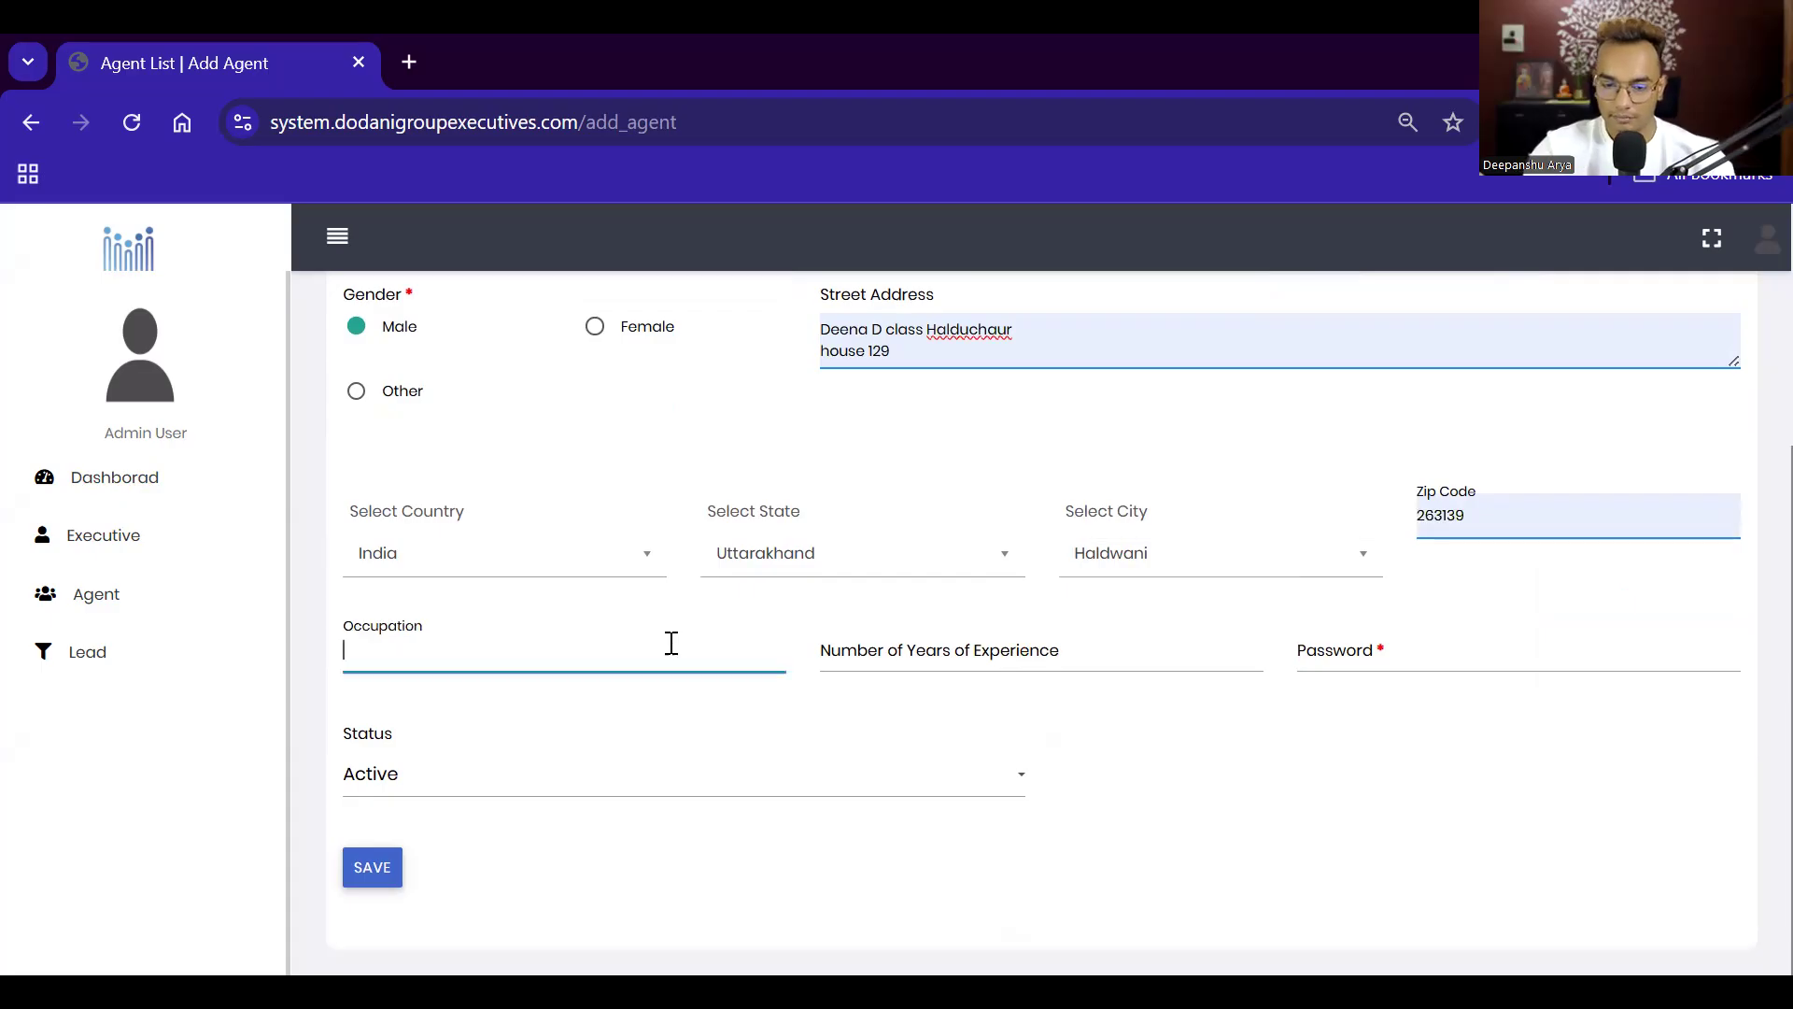
pyautogui.write('Ma')
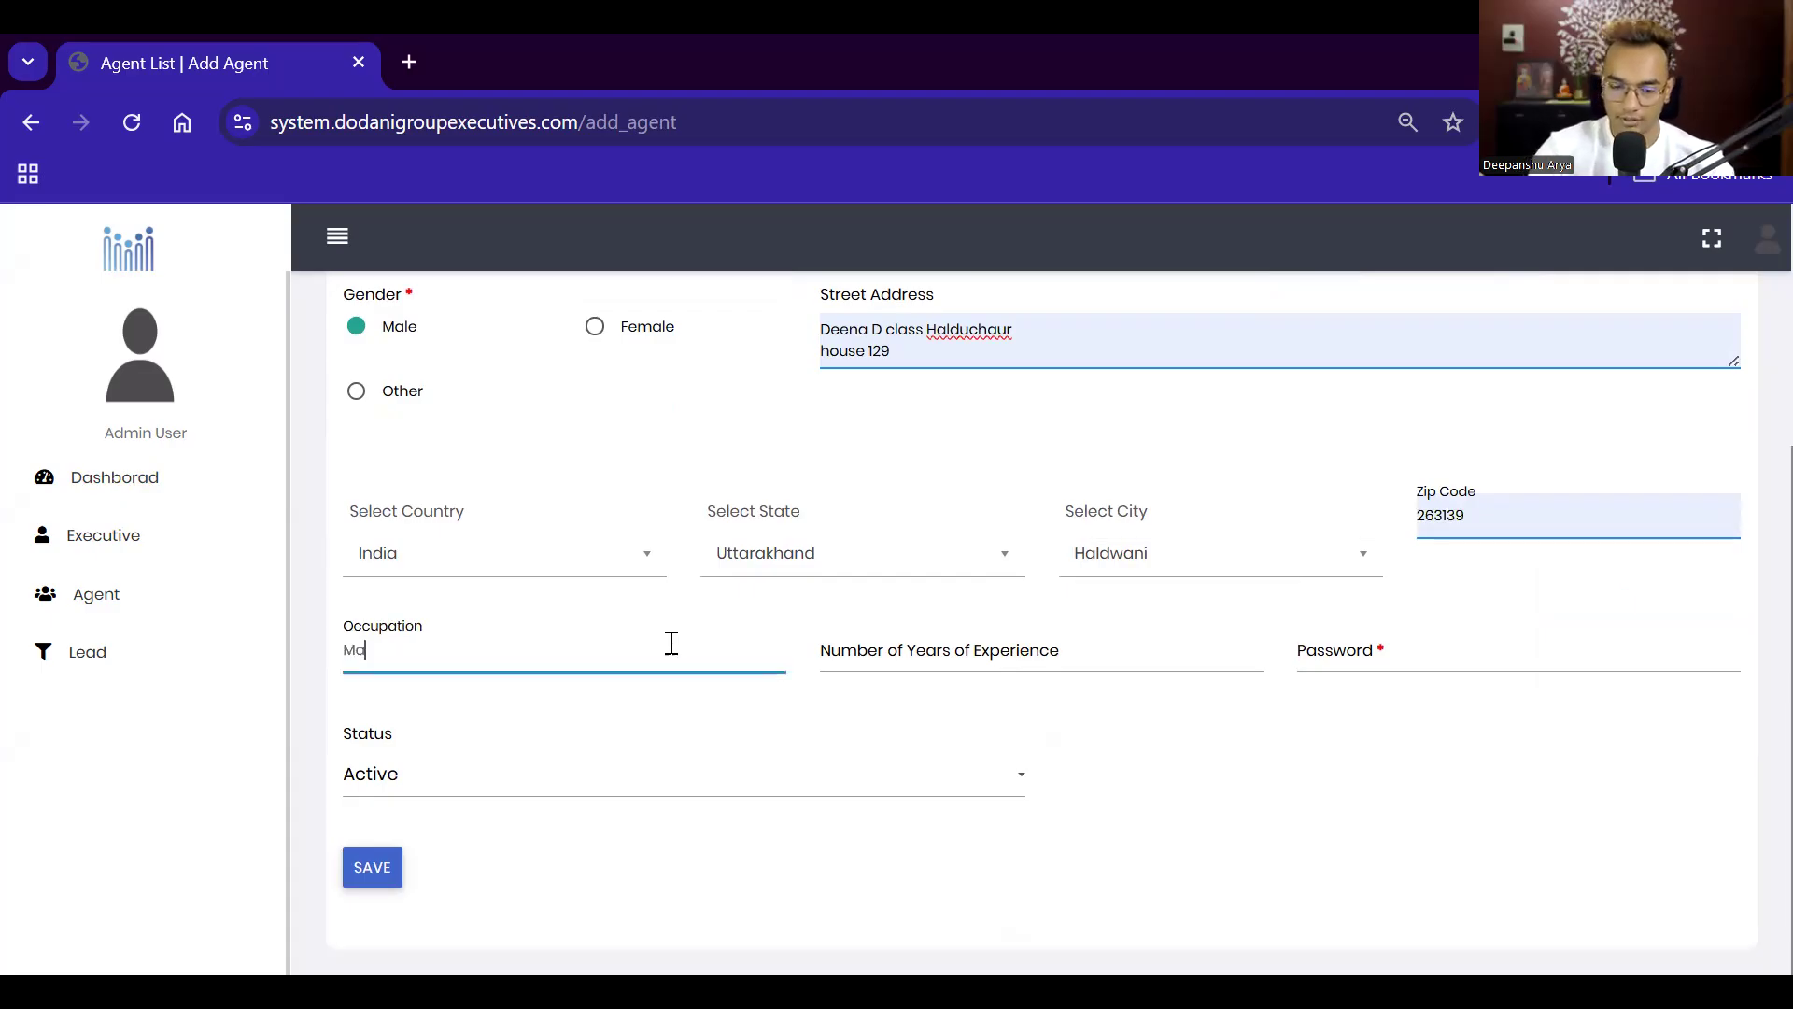
pyautogui.write('na')
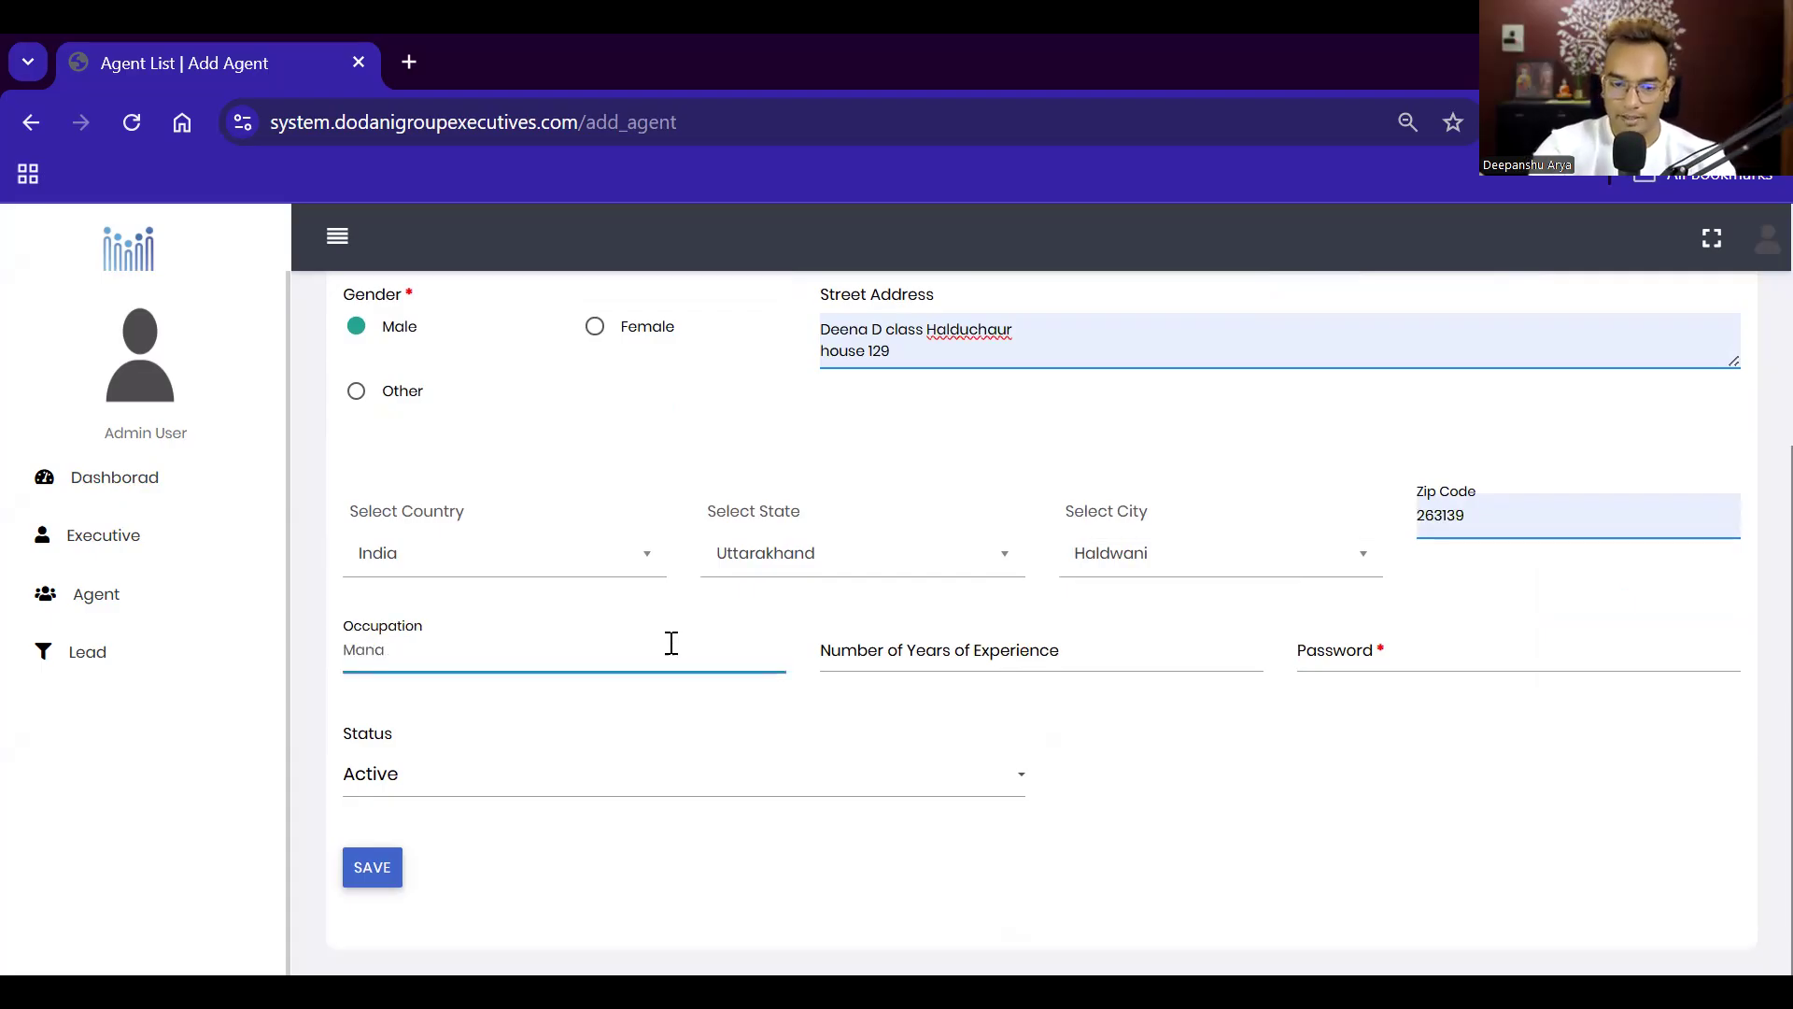
pyautogui.write('ger')
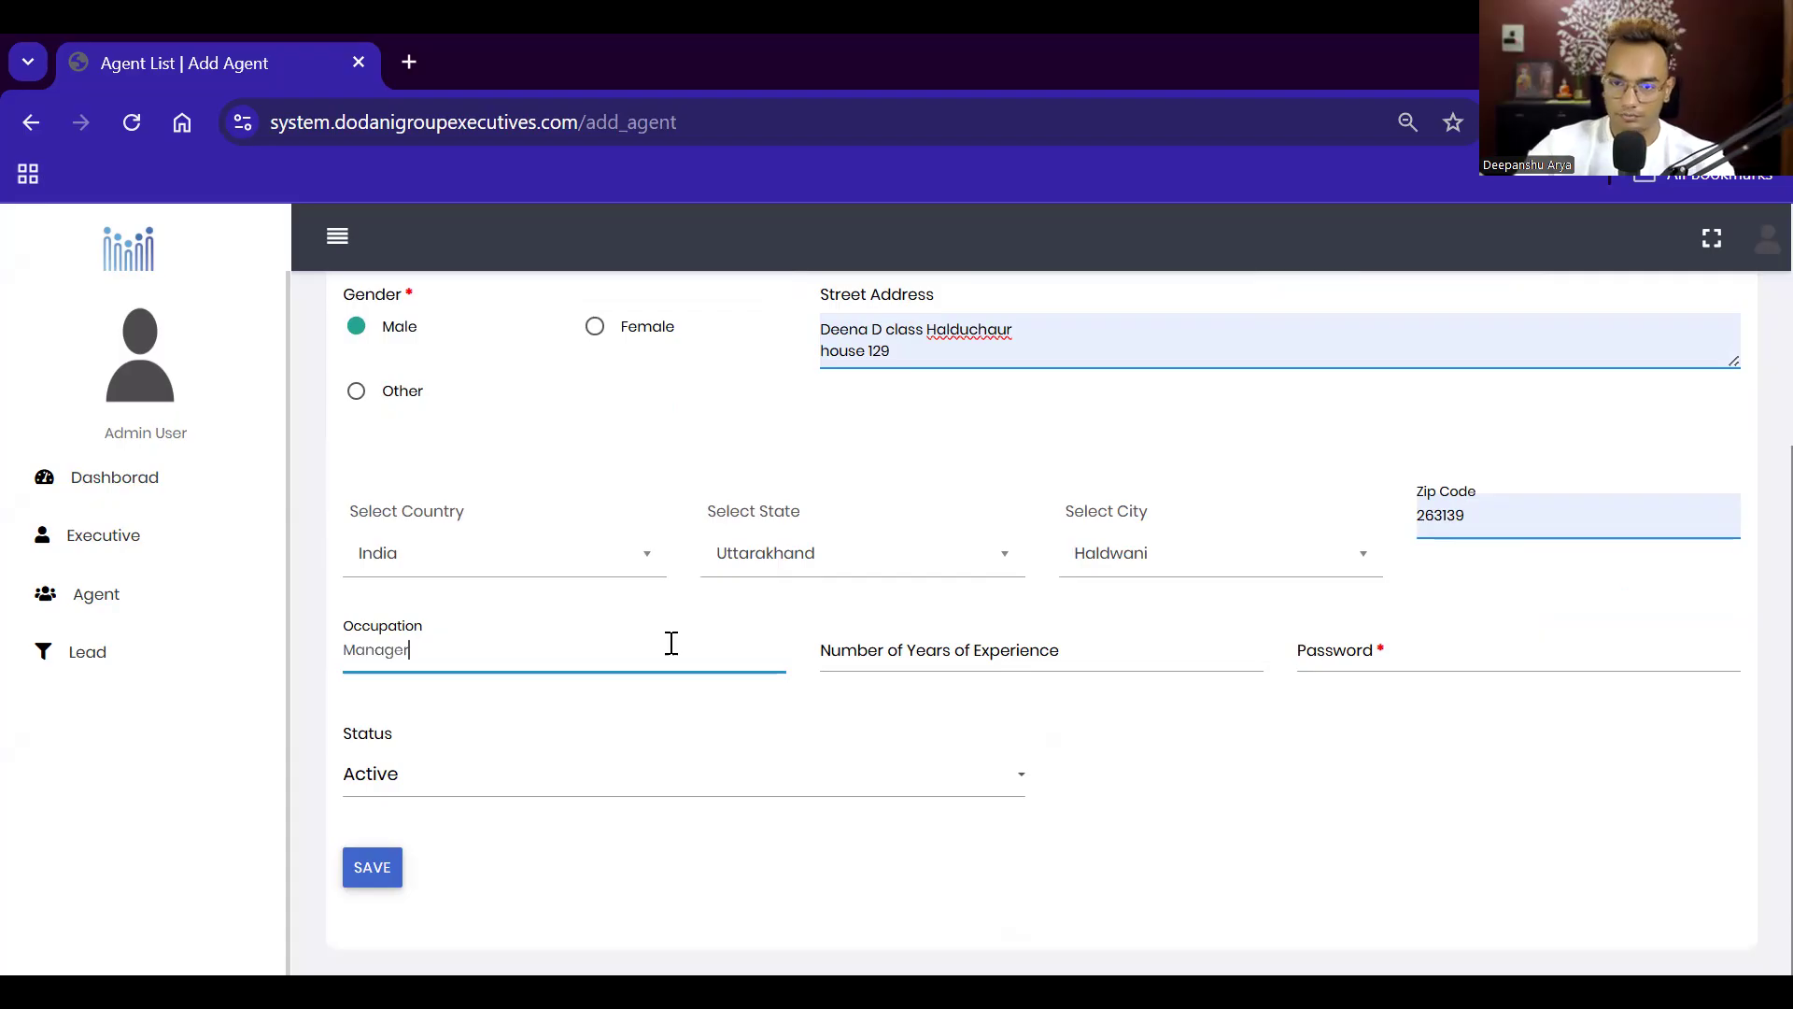
pyautogui.click(899, 643)
pyautogui.write('5')
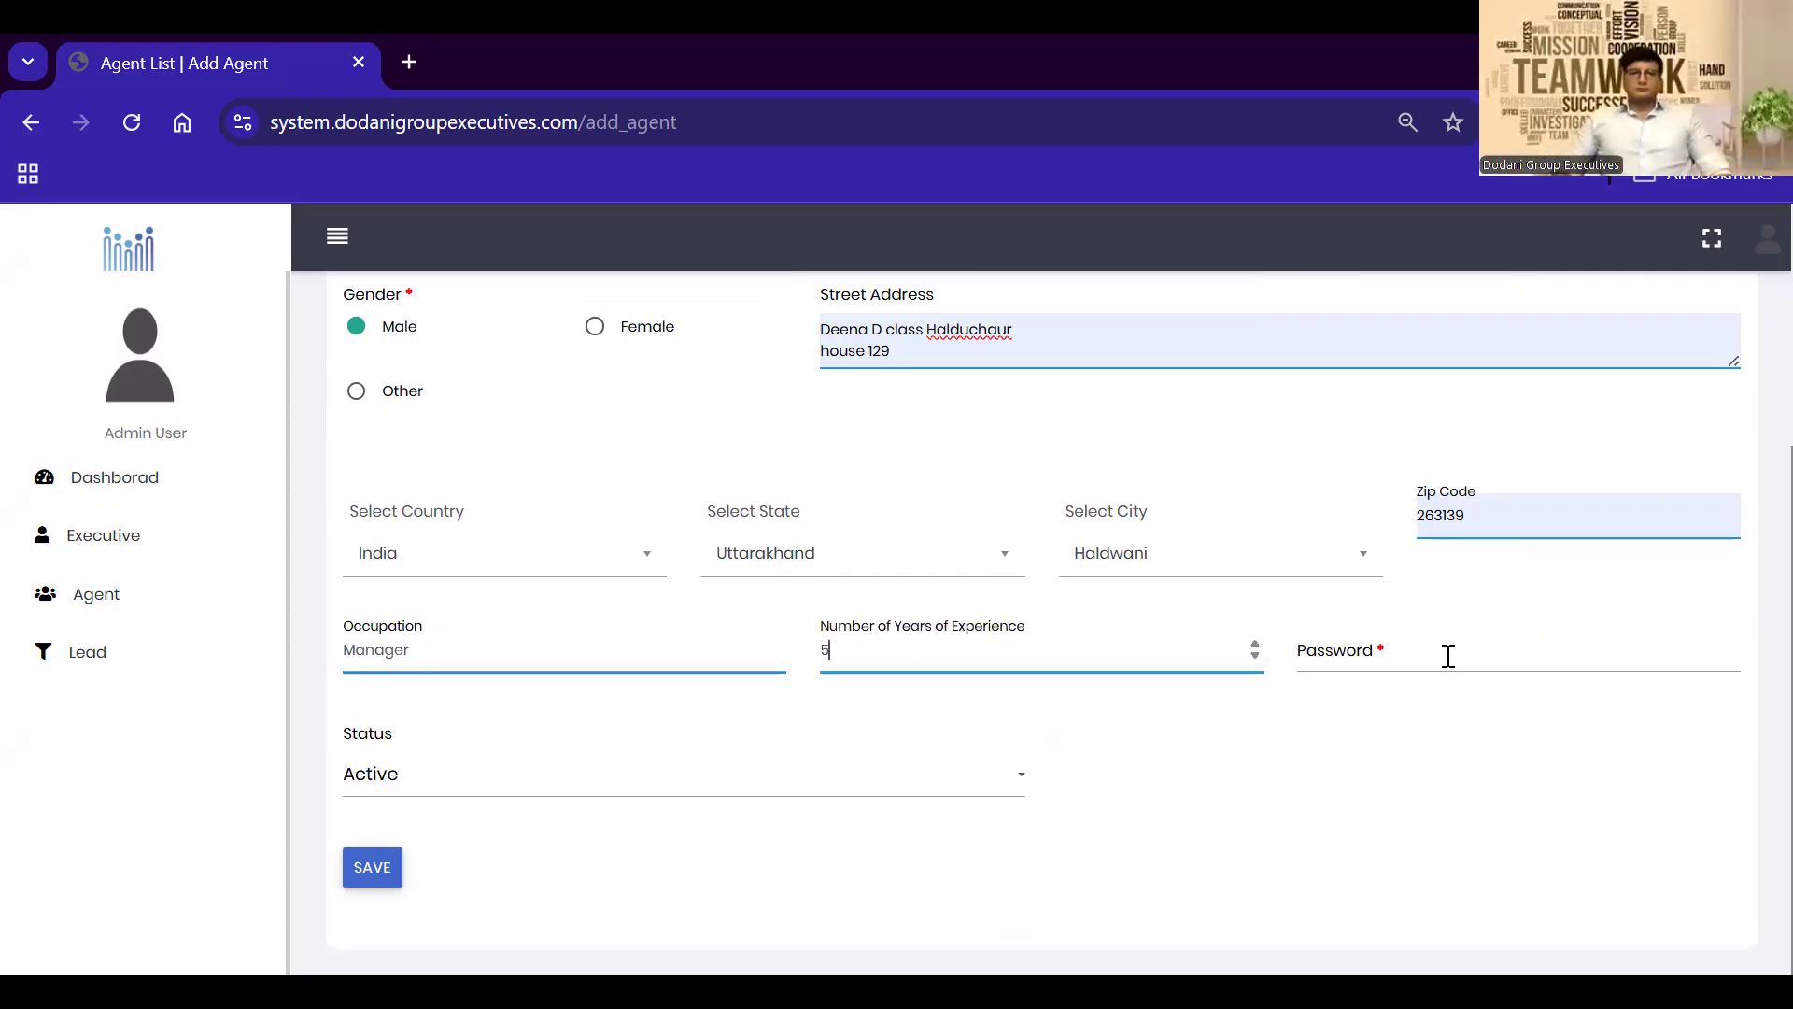
pyautogui.click(1450, 656)
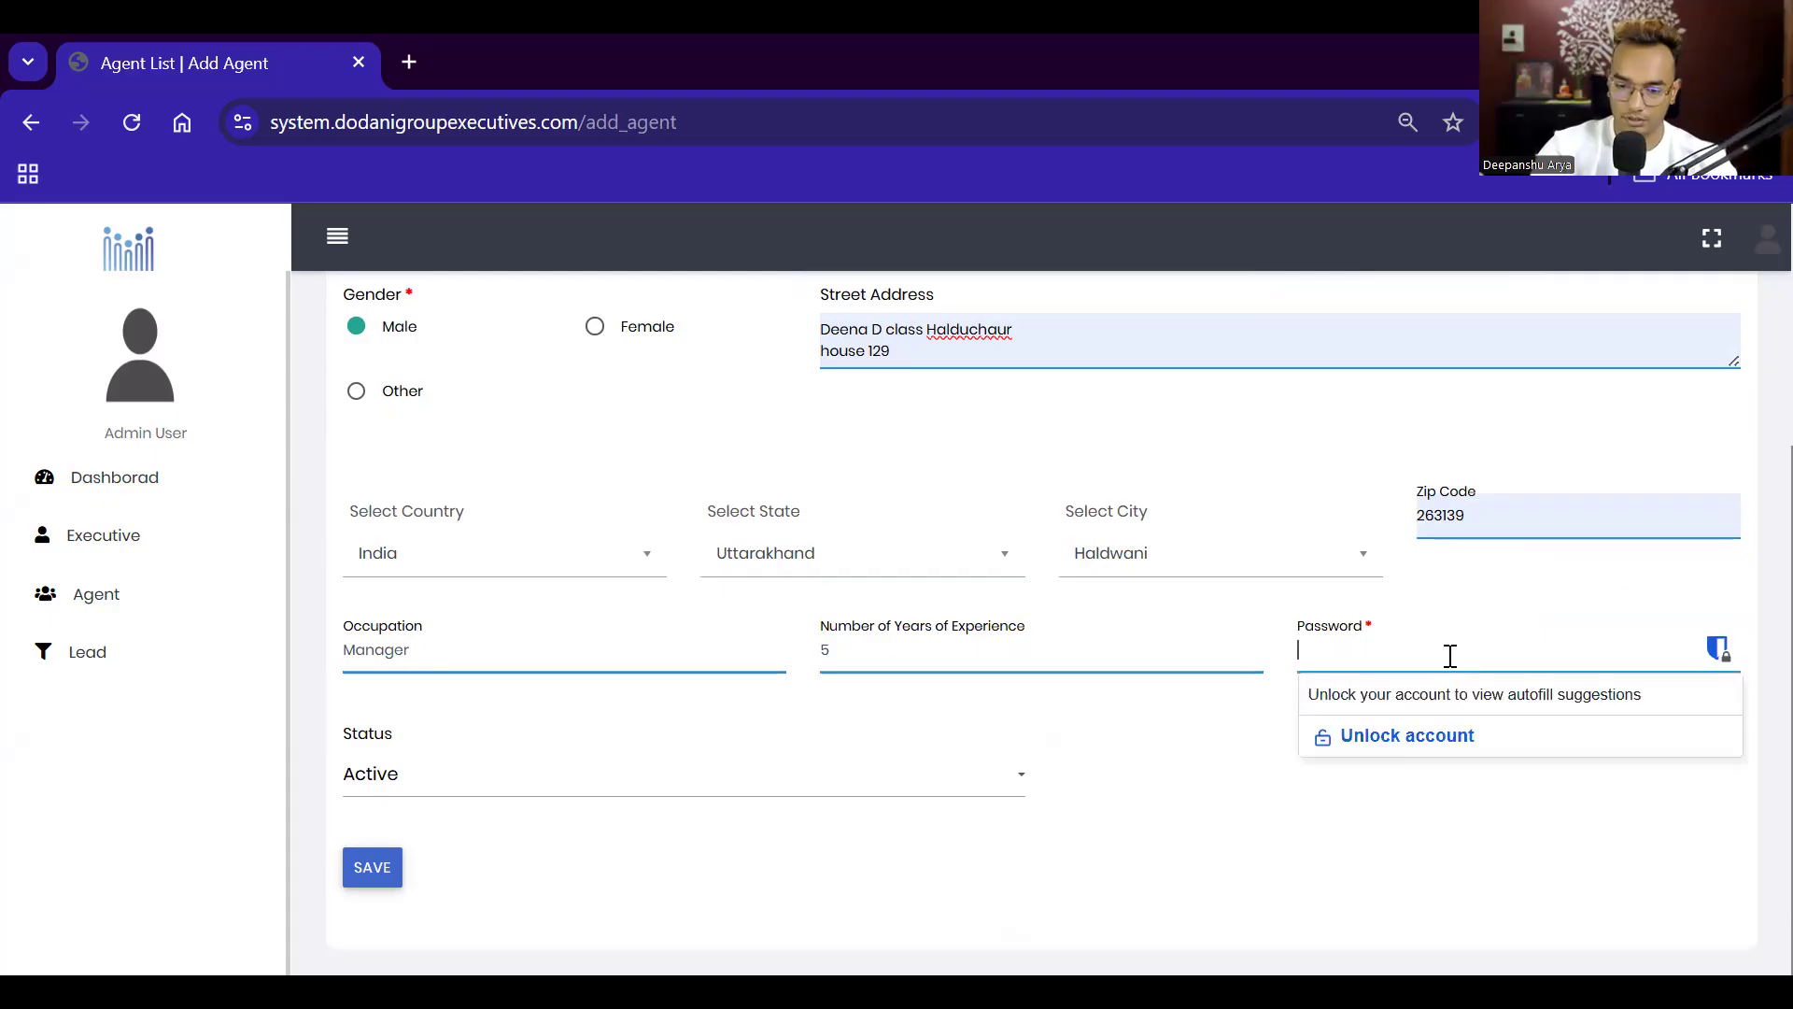
pyautogui.write('1')
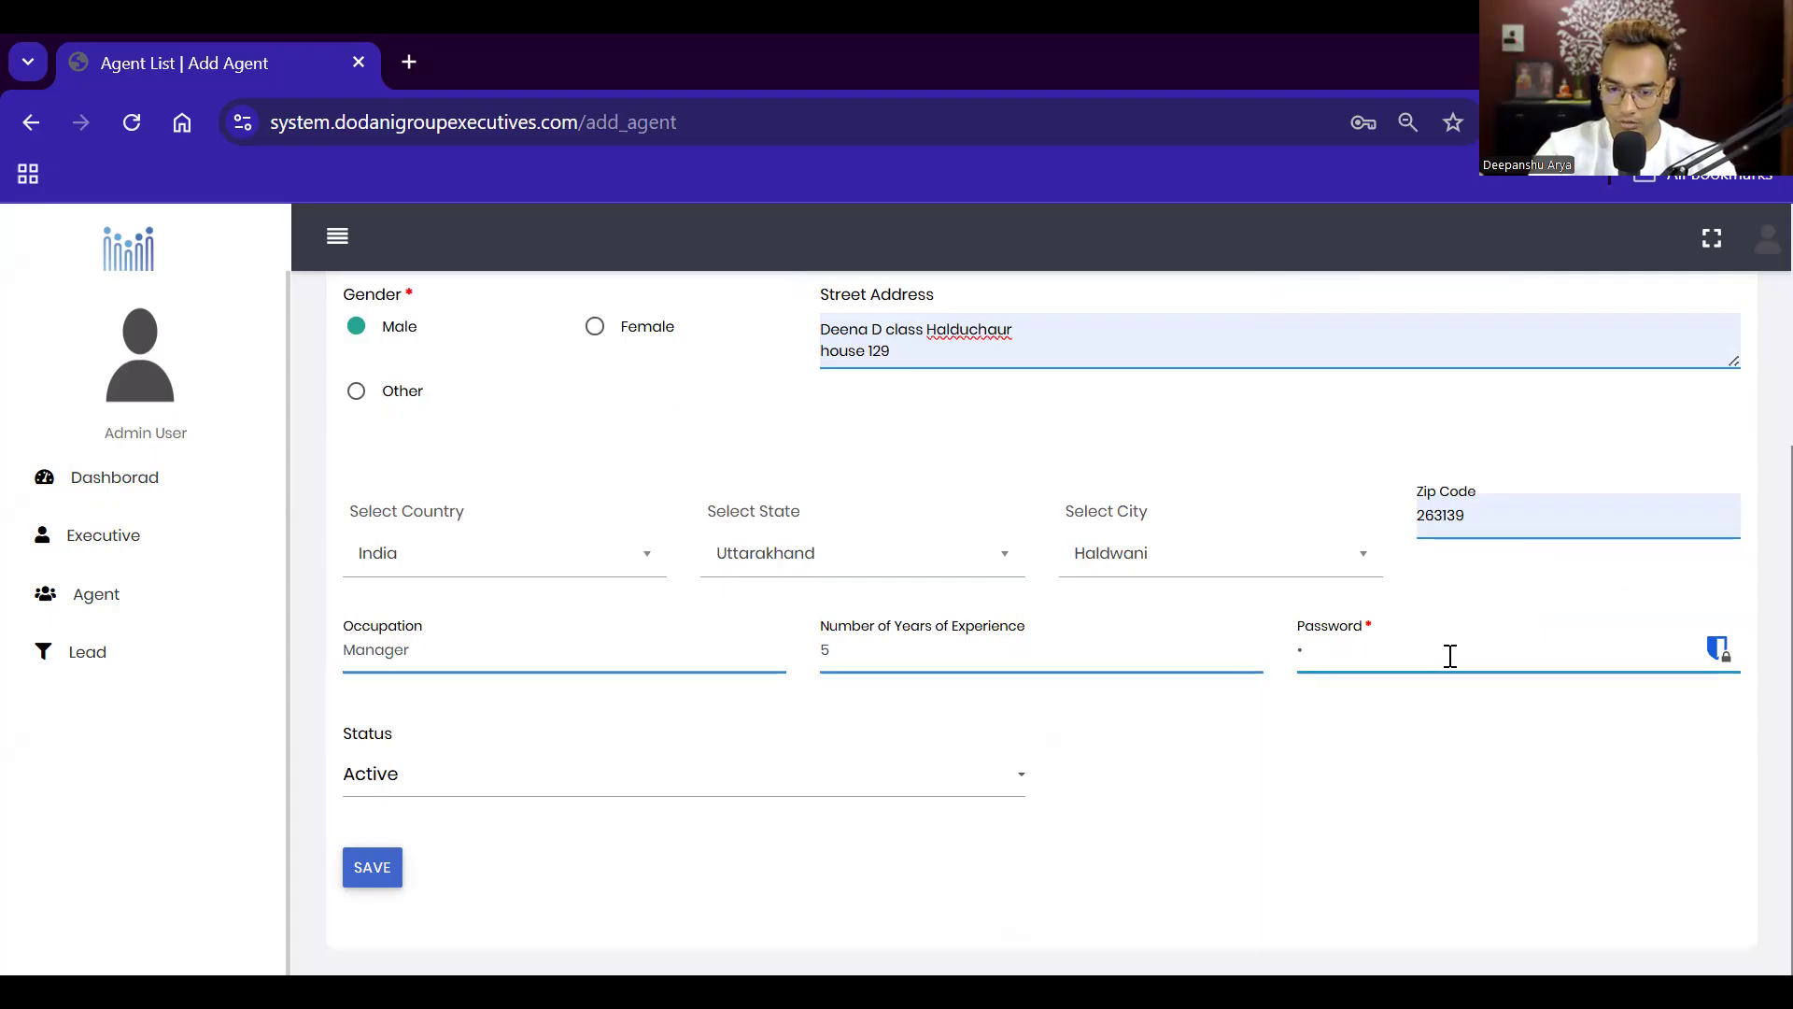
pyautogui.write('•••••••••')
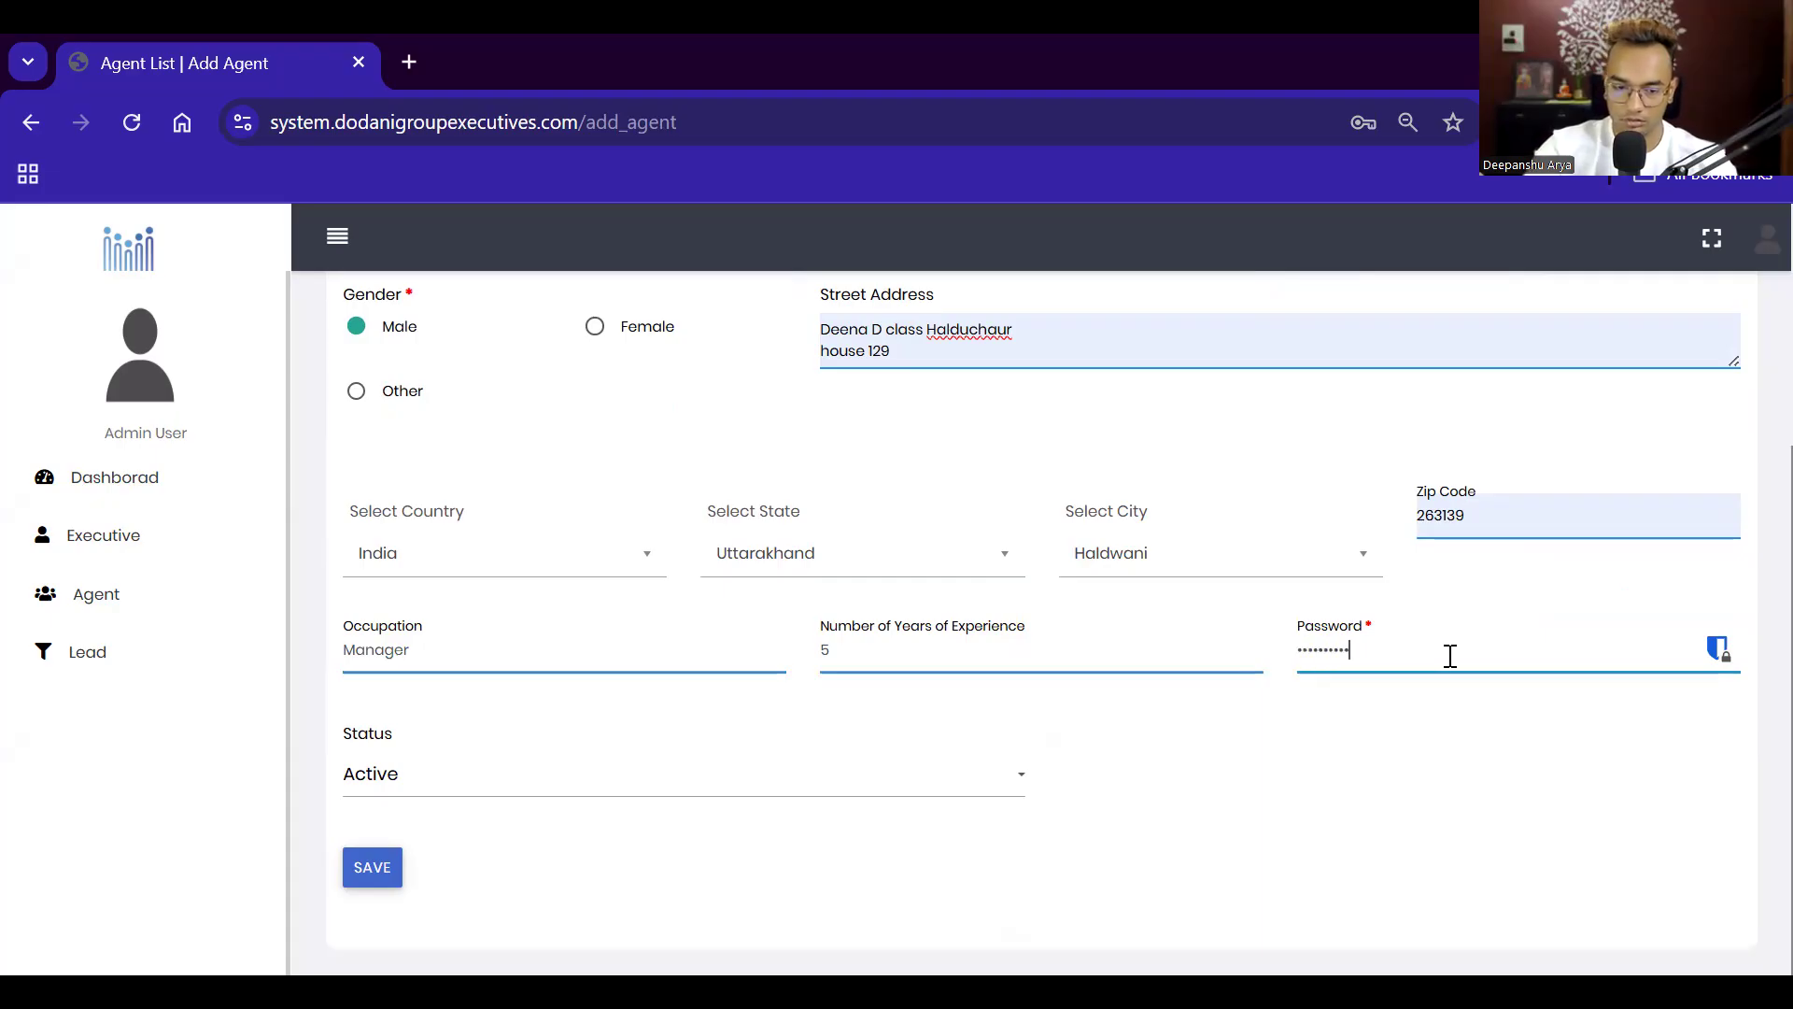
pyautogui.write('•••')
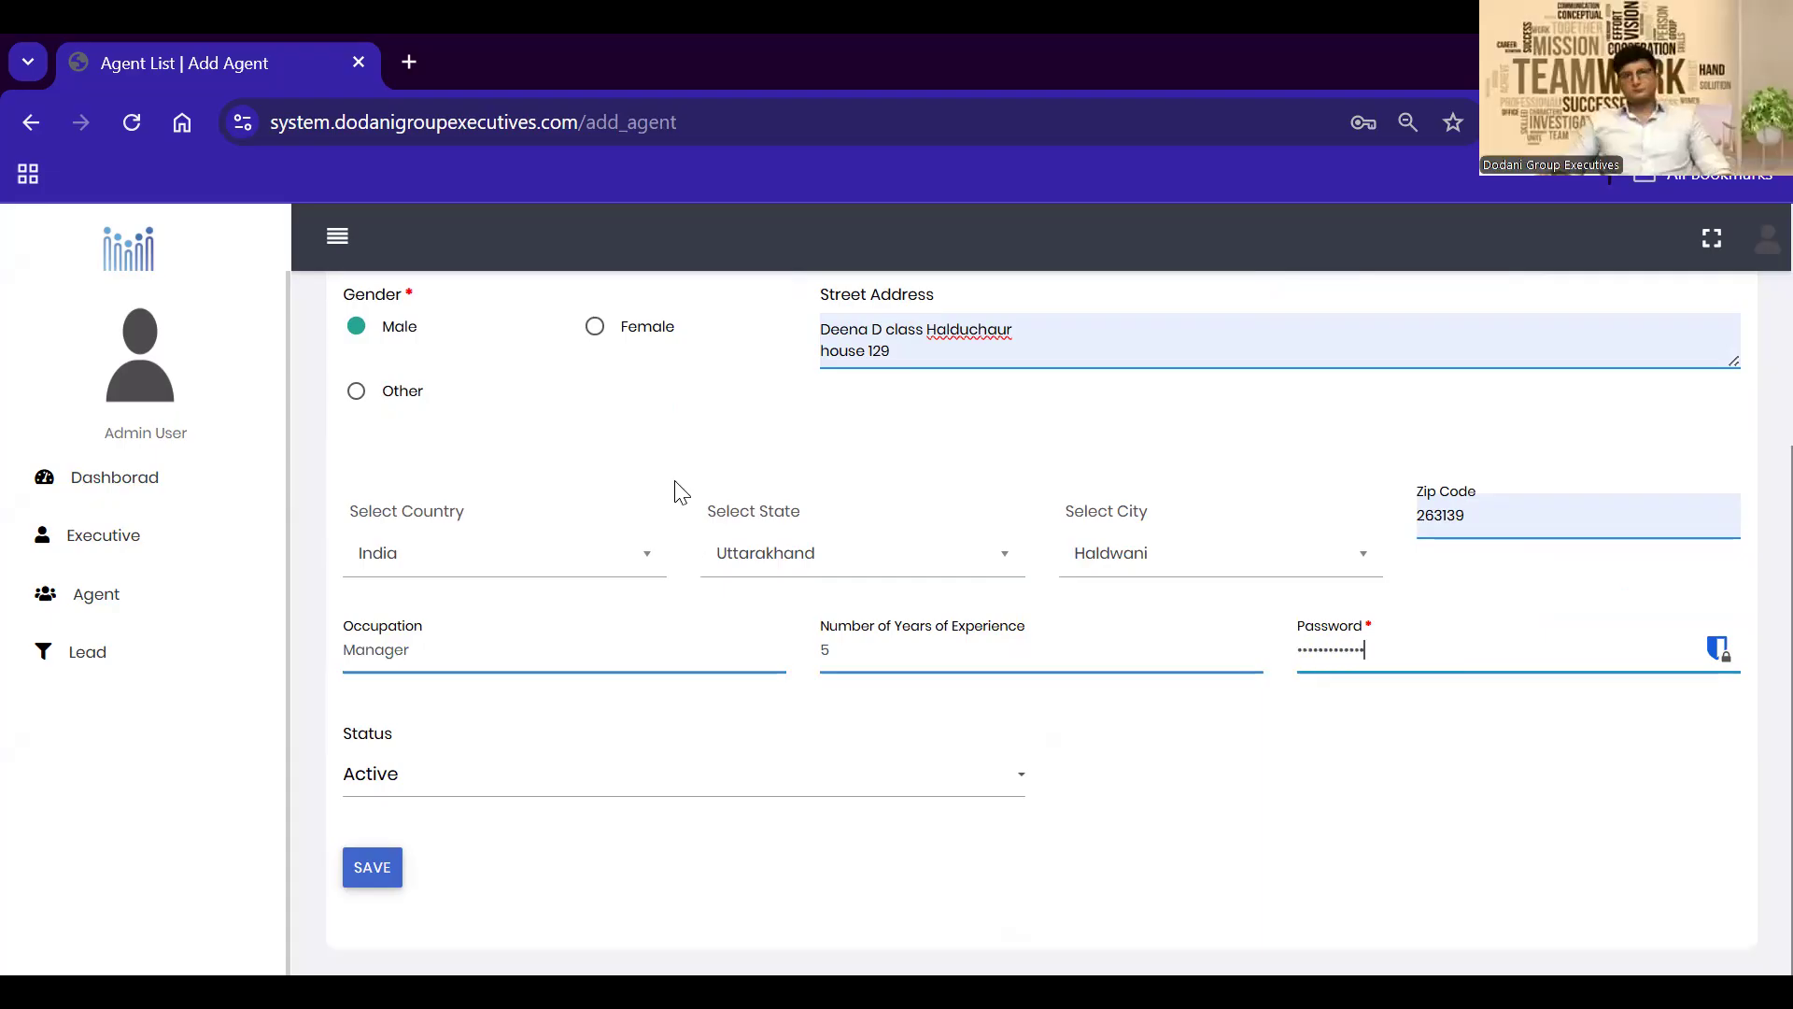
pyautogui.click(645, 782)
pyautogui.click(564, 789)
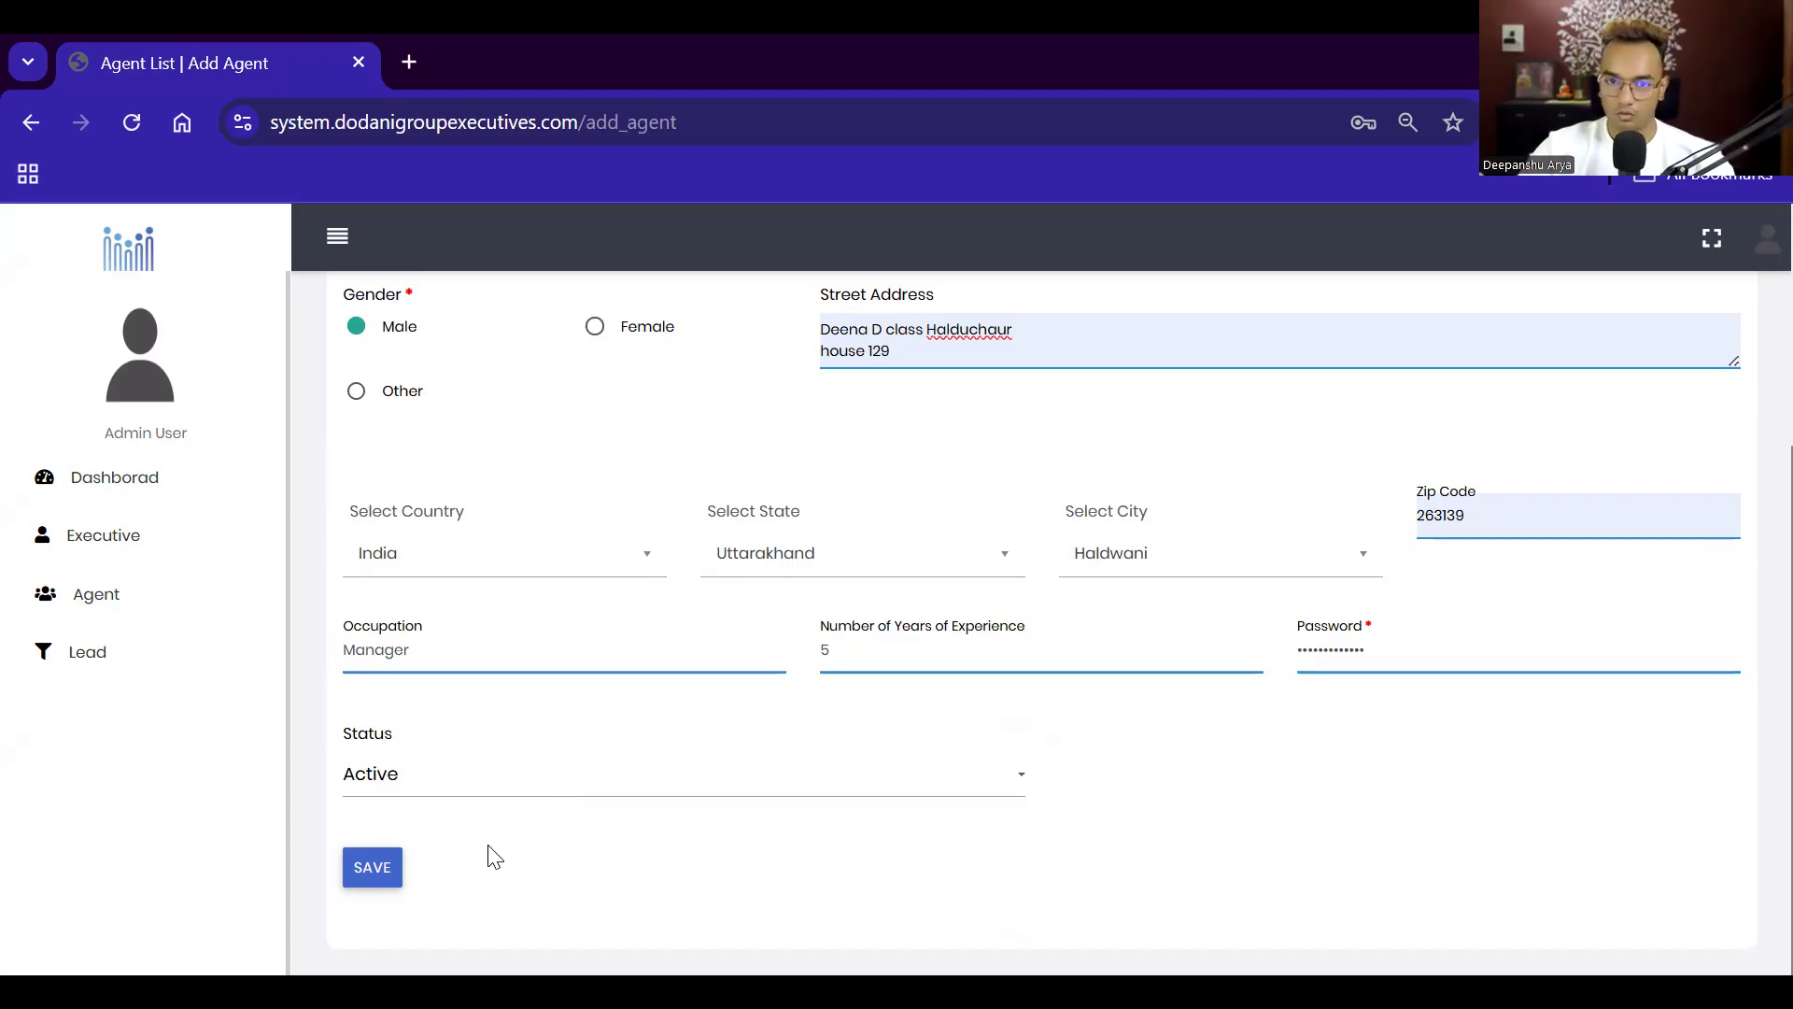
pyautogui.scroll(1, 488, 852)
pyautogui.scroll(-1, 388, 887)
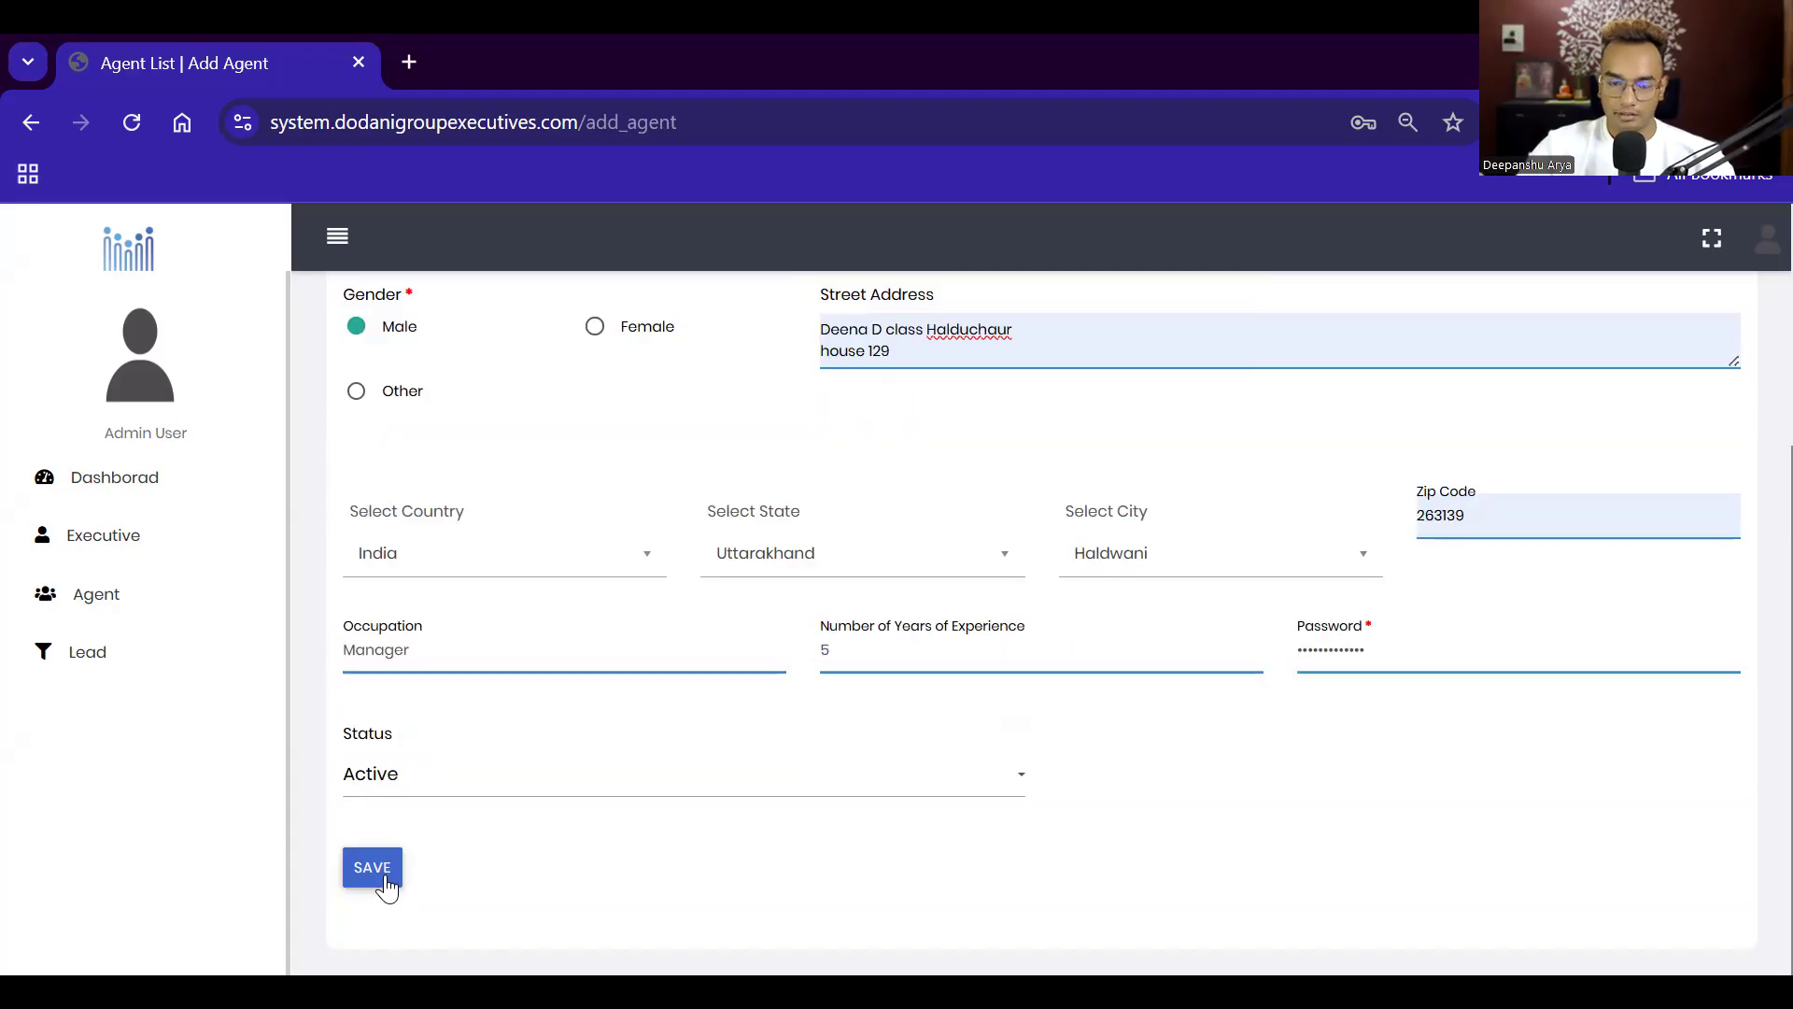
# Step: Replace the agent's phone number with a corrected one and submit the Add Agent form
pyautogui.click(374, 869)
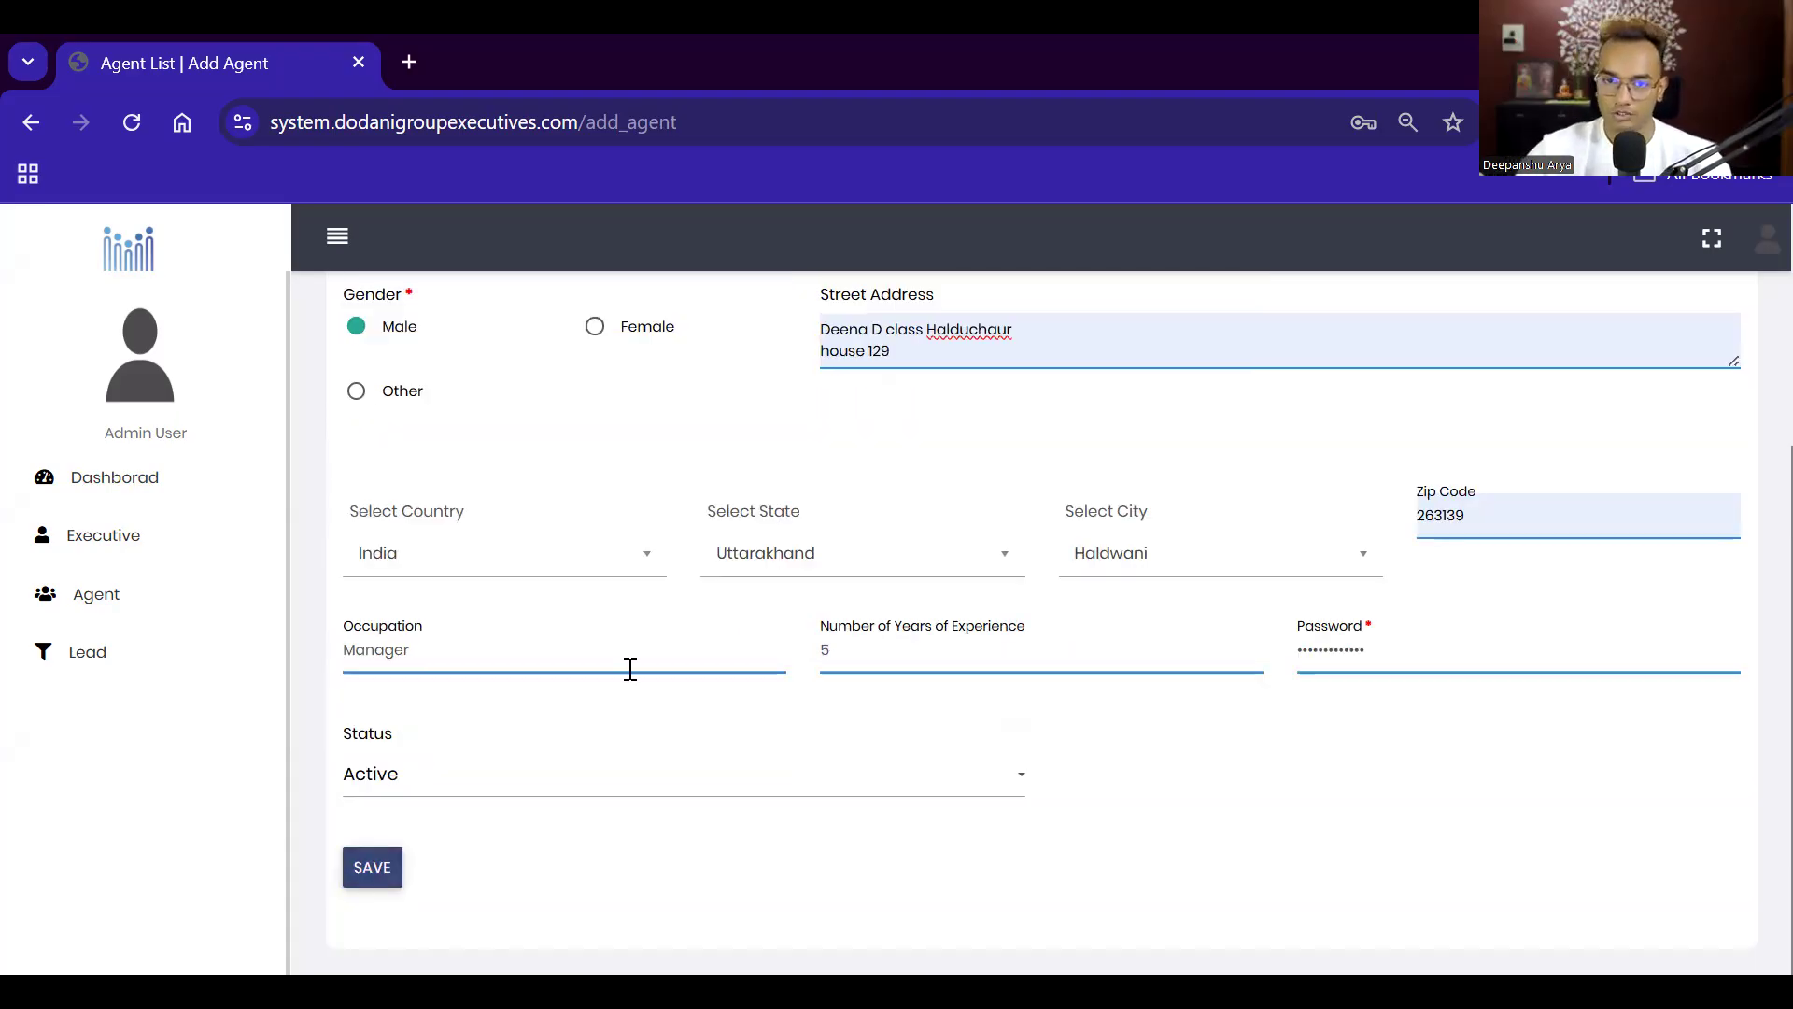
pyautogui.scroll(4, 630, 669)
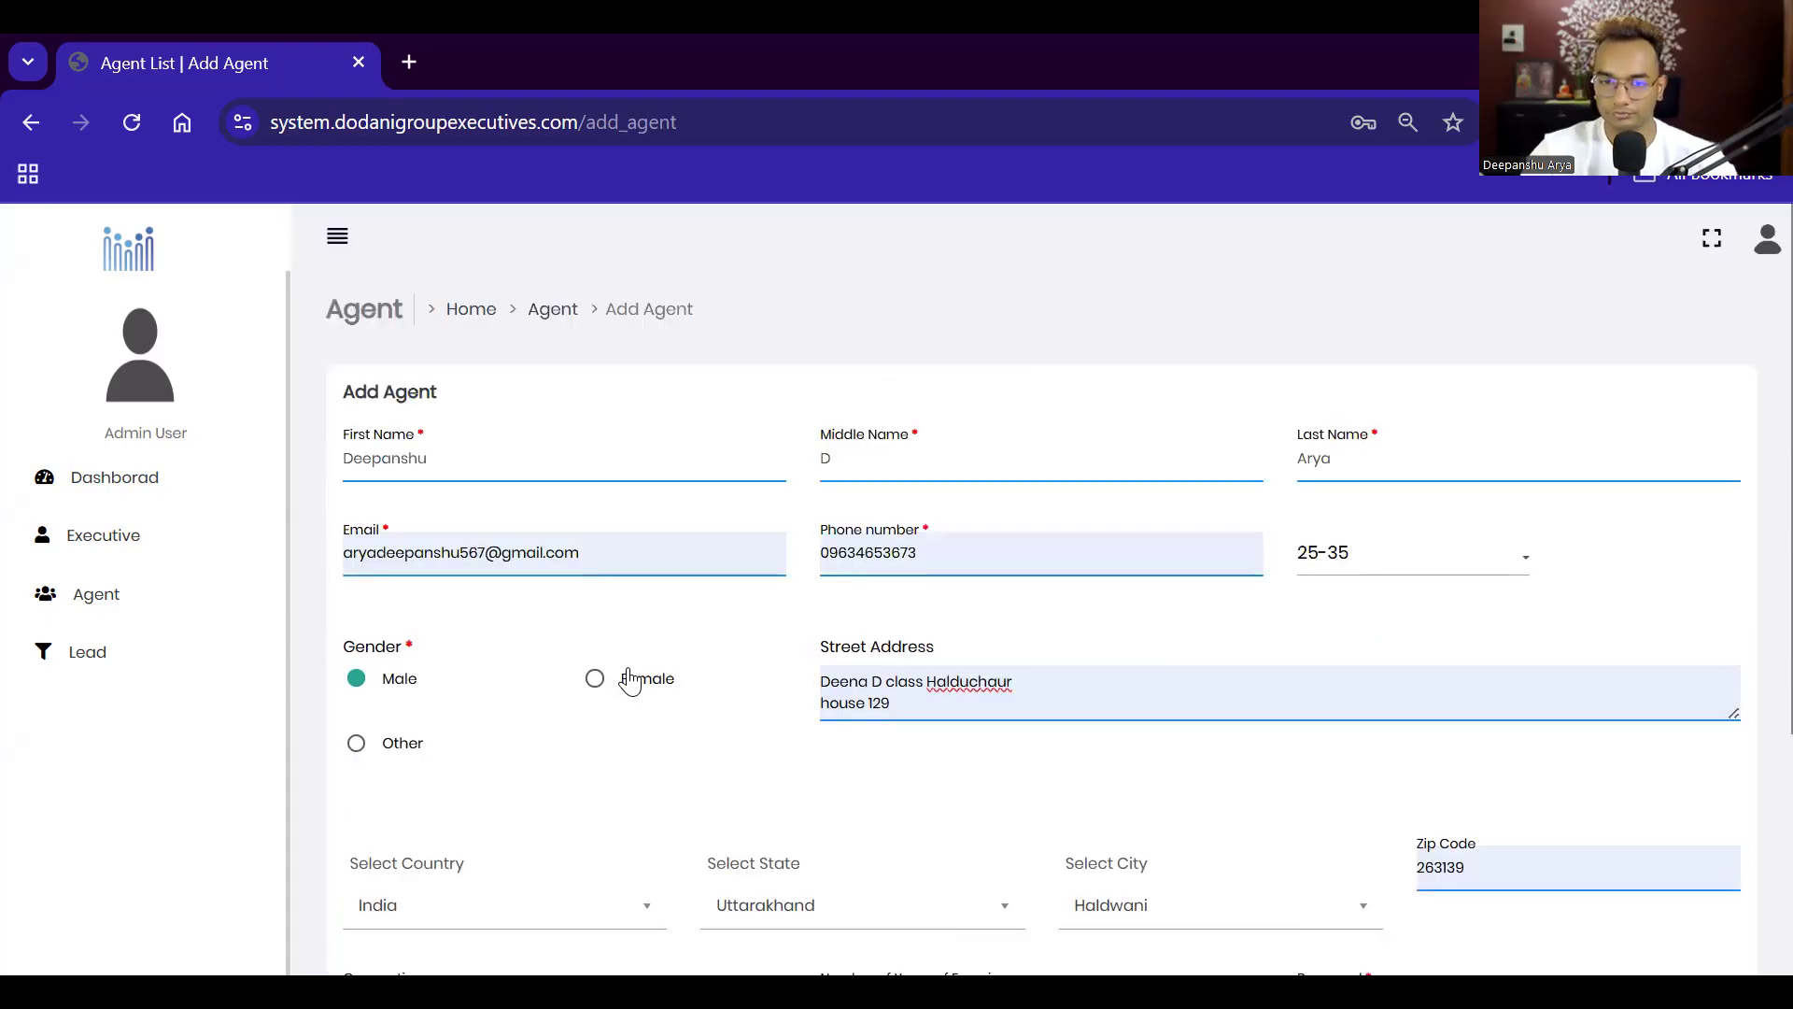
pyautogui.click(943, 558)
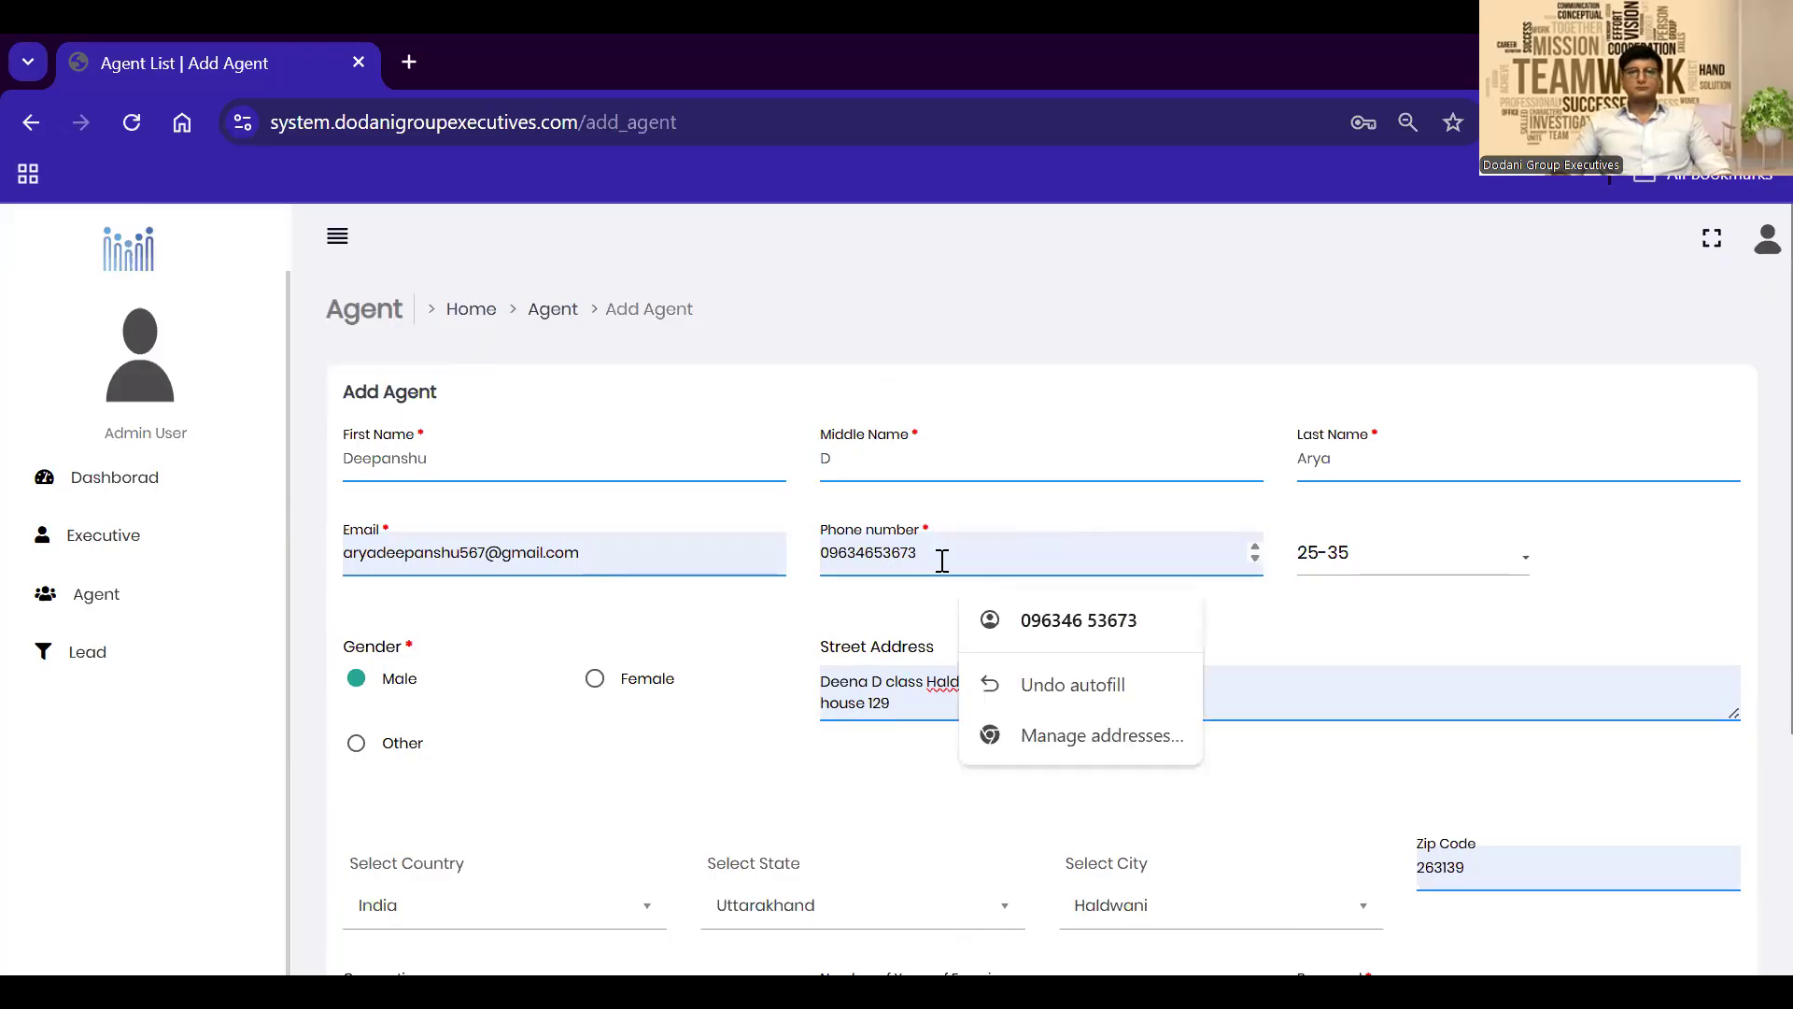
pyautogui.hotkey('ctrl', 'a')
pyautogui.press('BackSpace')
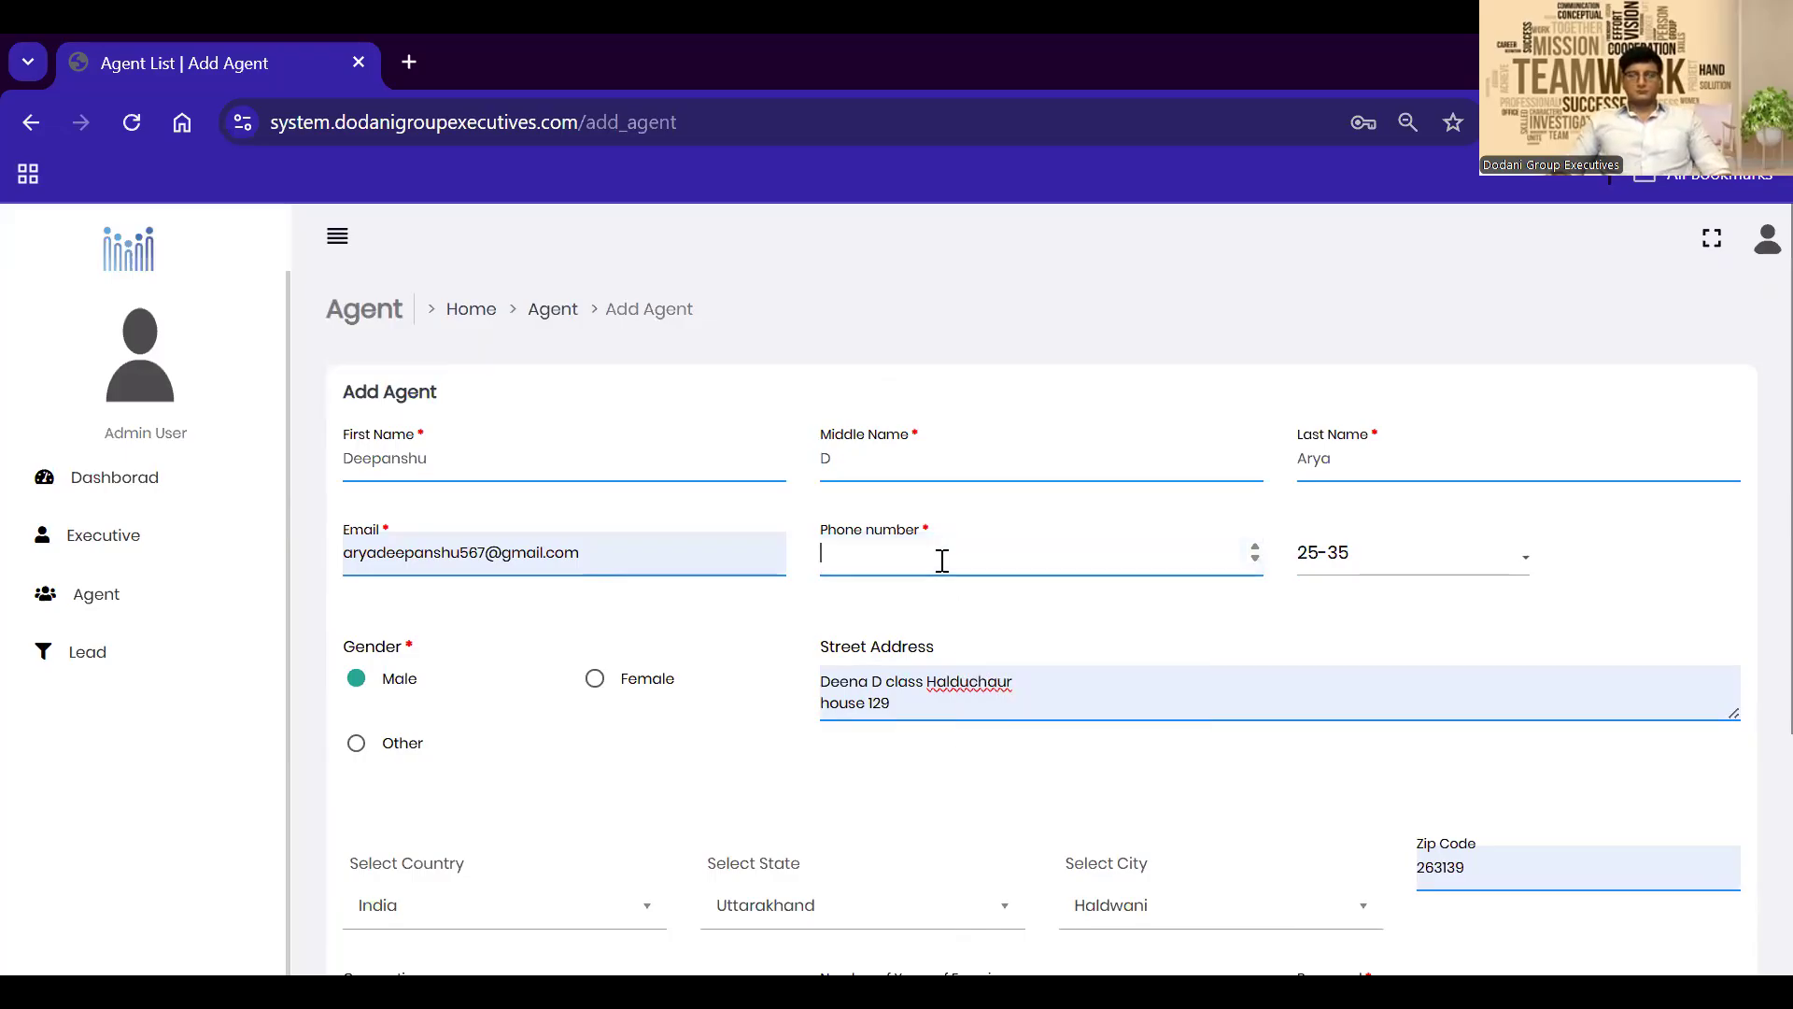
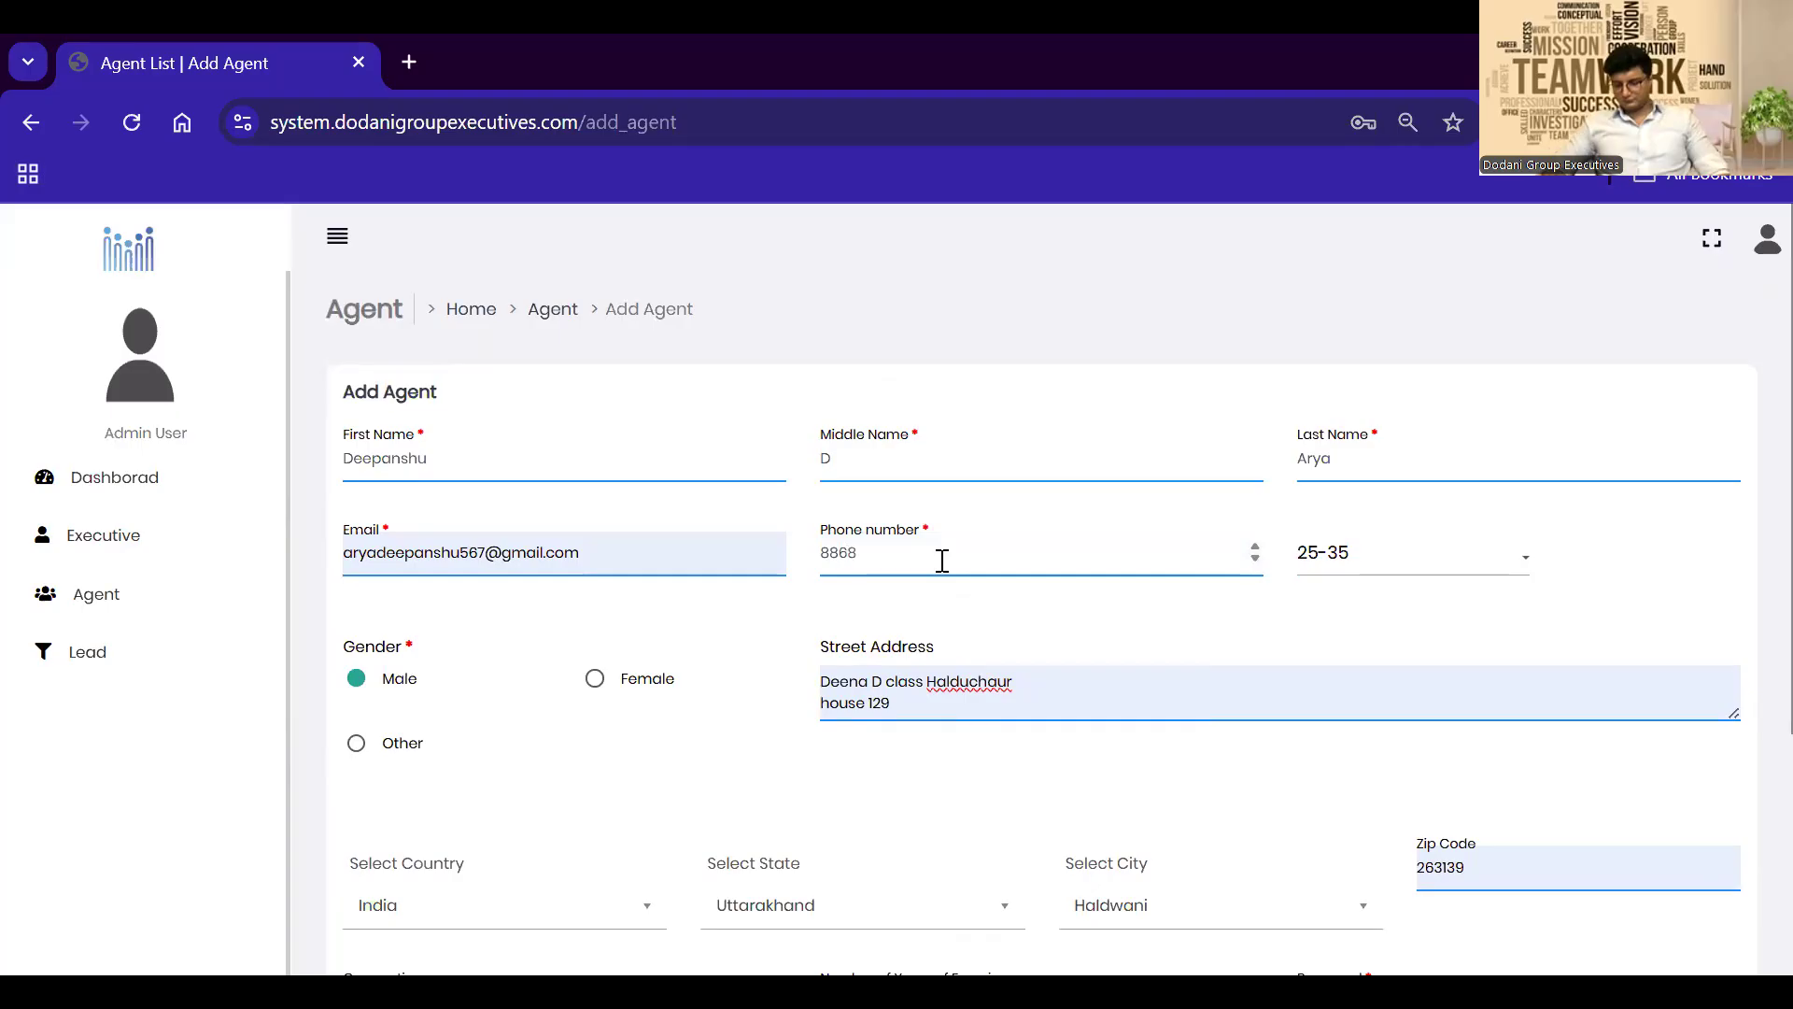
pyautogui.scroll(-1, 942, 560)
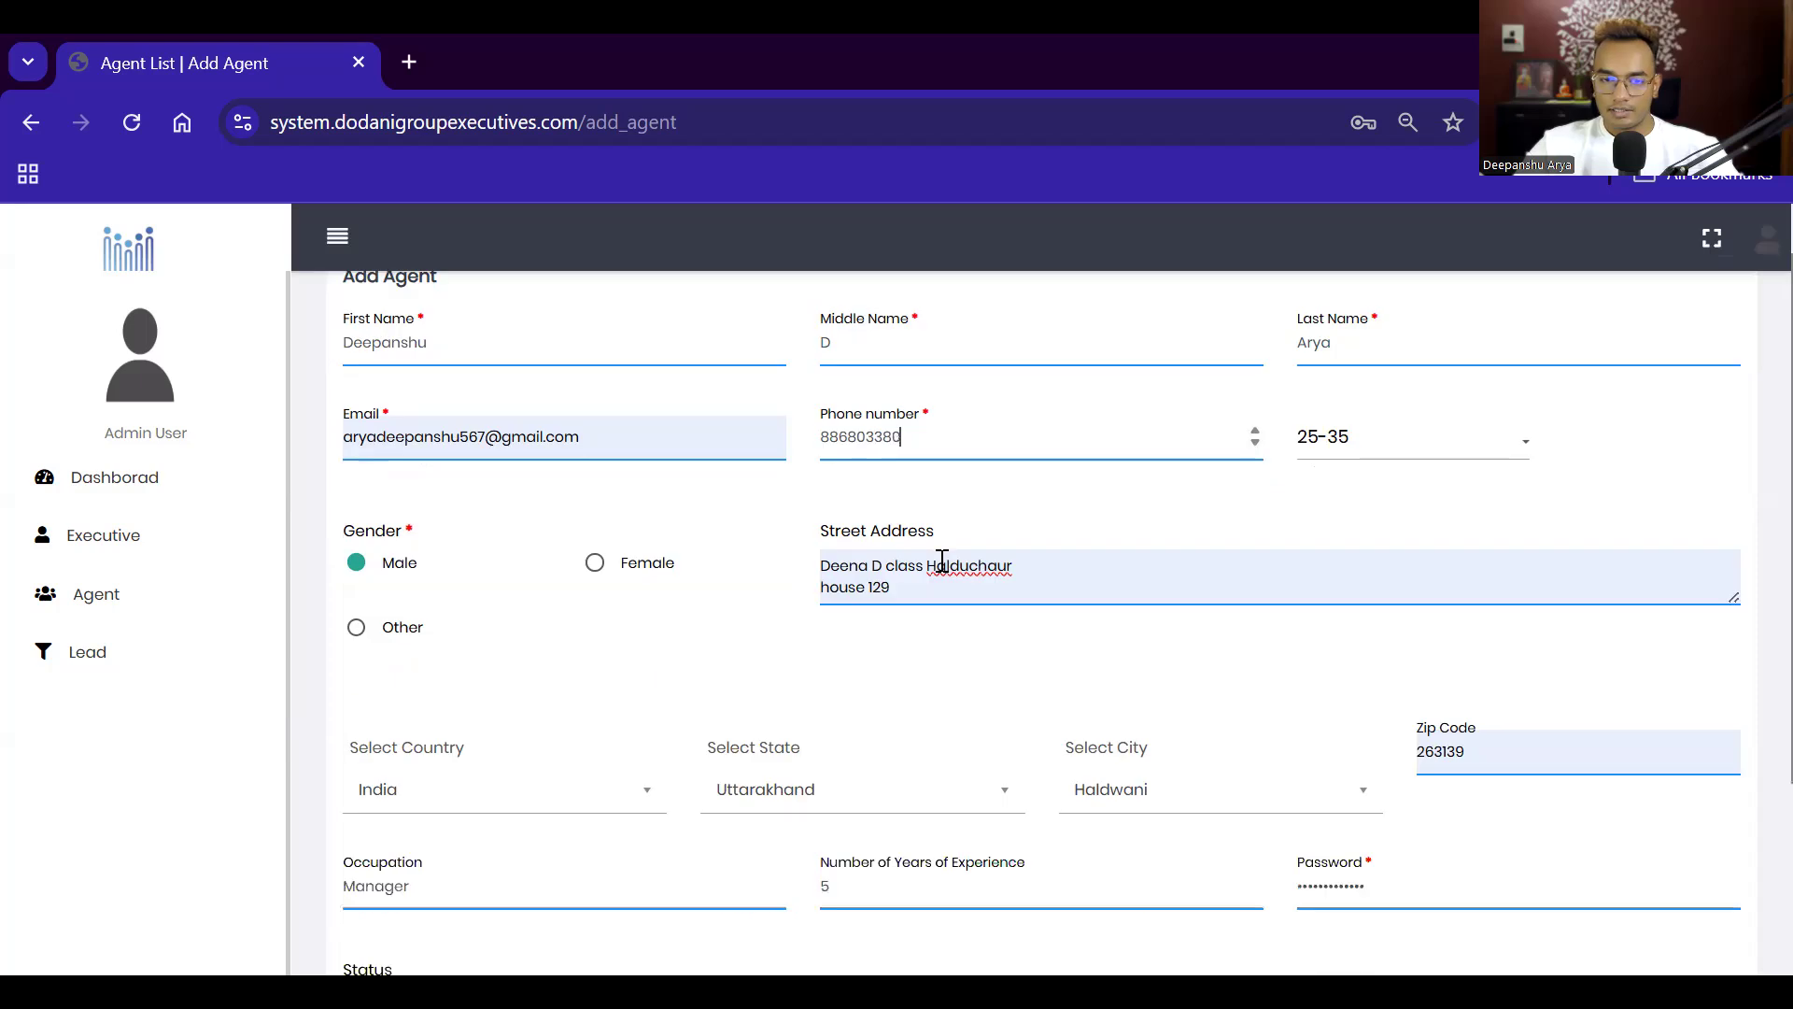
pyautogui.scroll(-2, 466, 882)
pyautogui.press('Return')
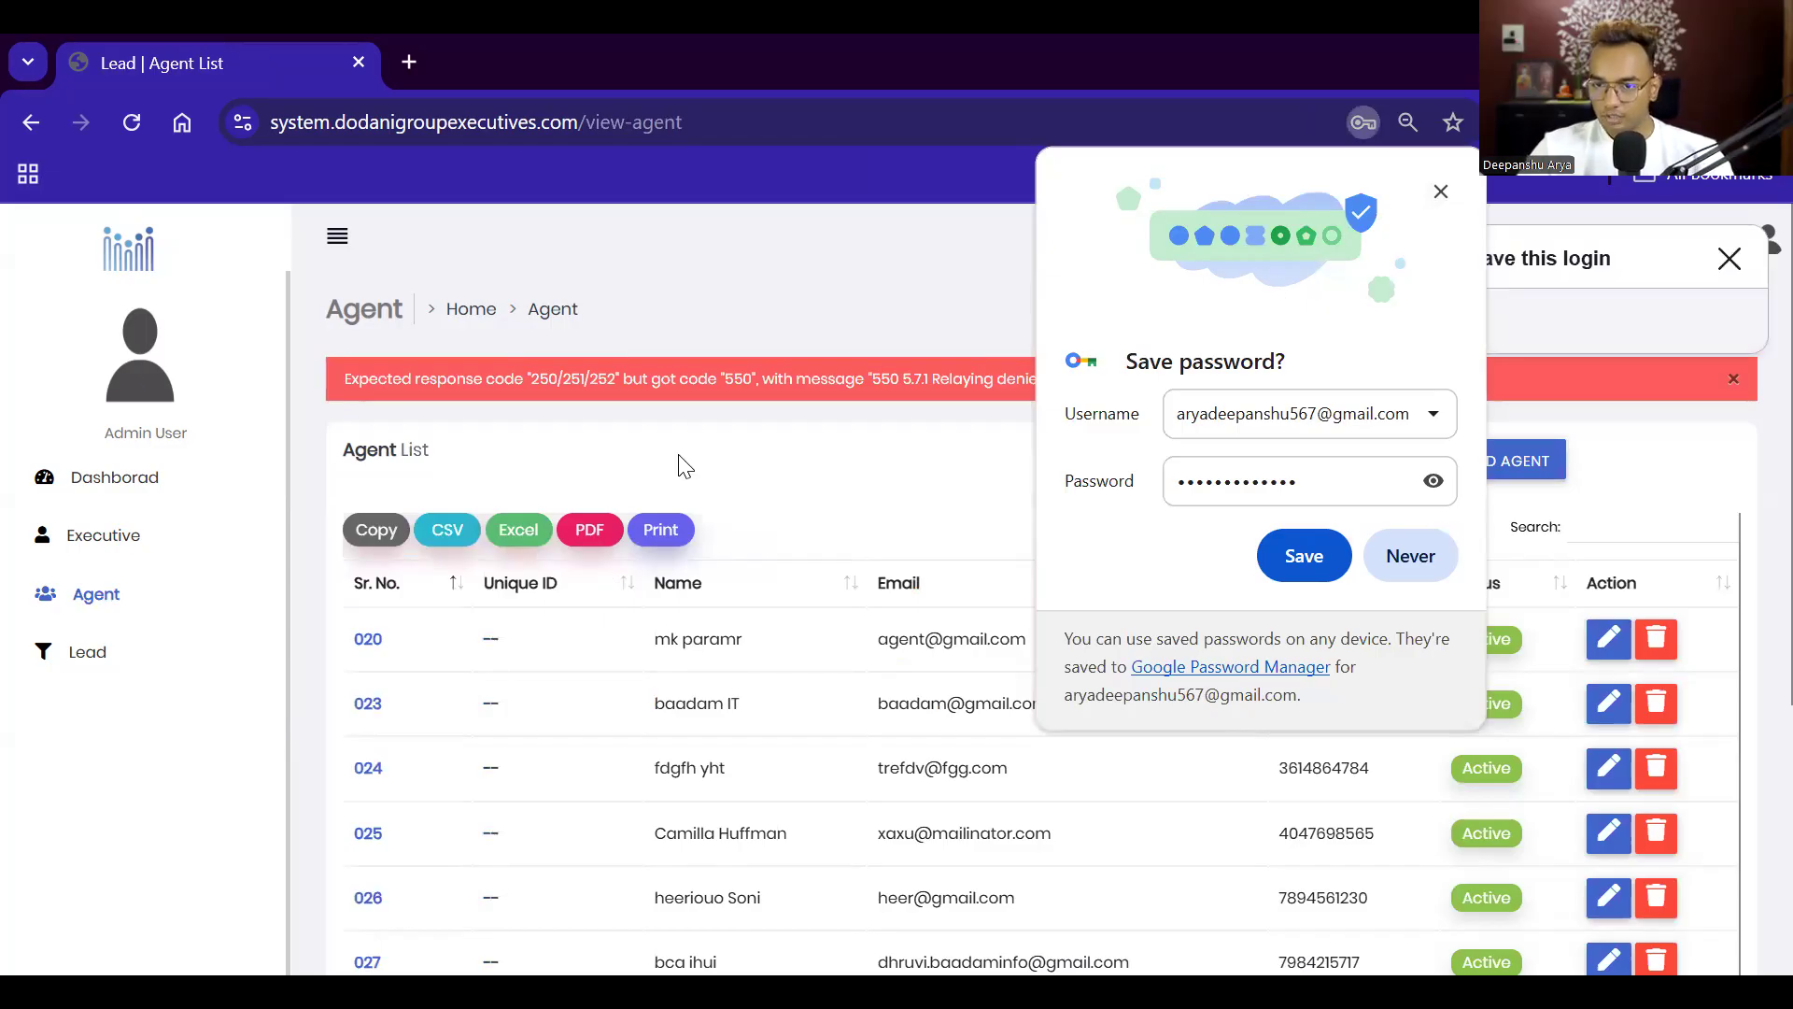
# Step: Inspect new agent 043's unique ID, e-mail, phone and status in the Agent List
pyautogui.scroll(-4, 565, 831)
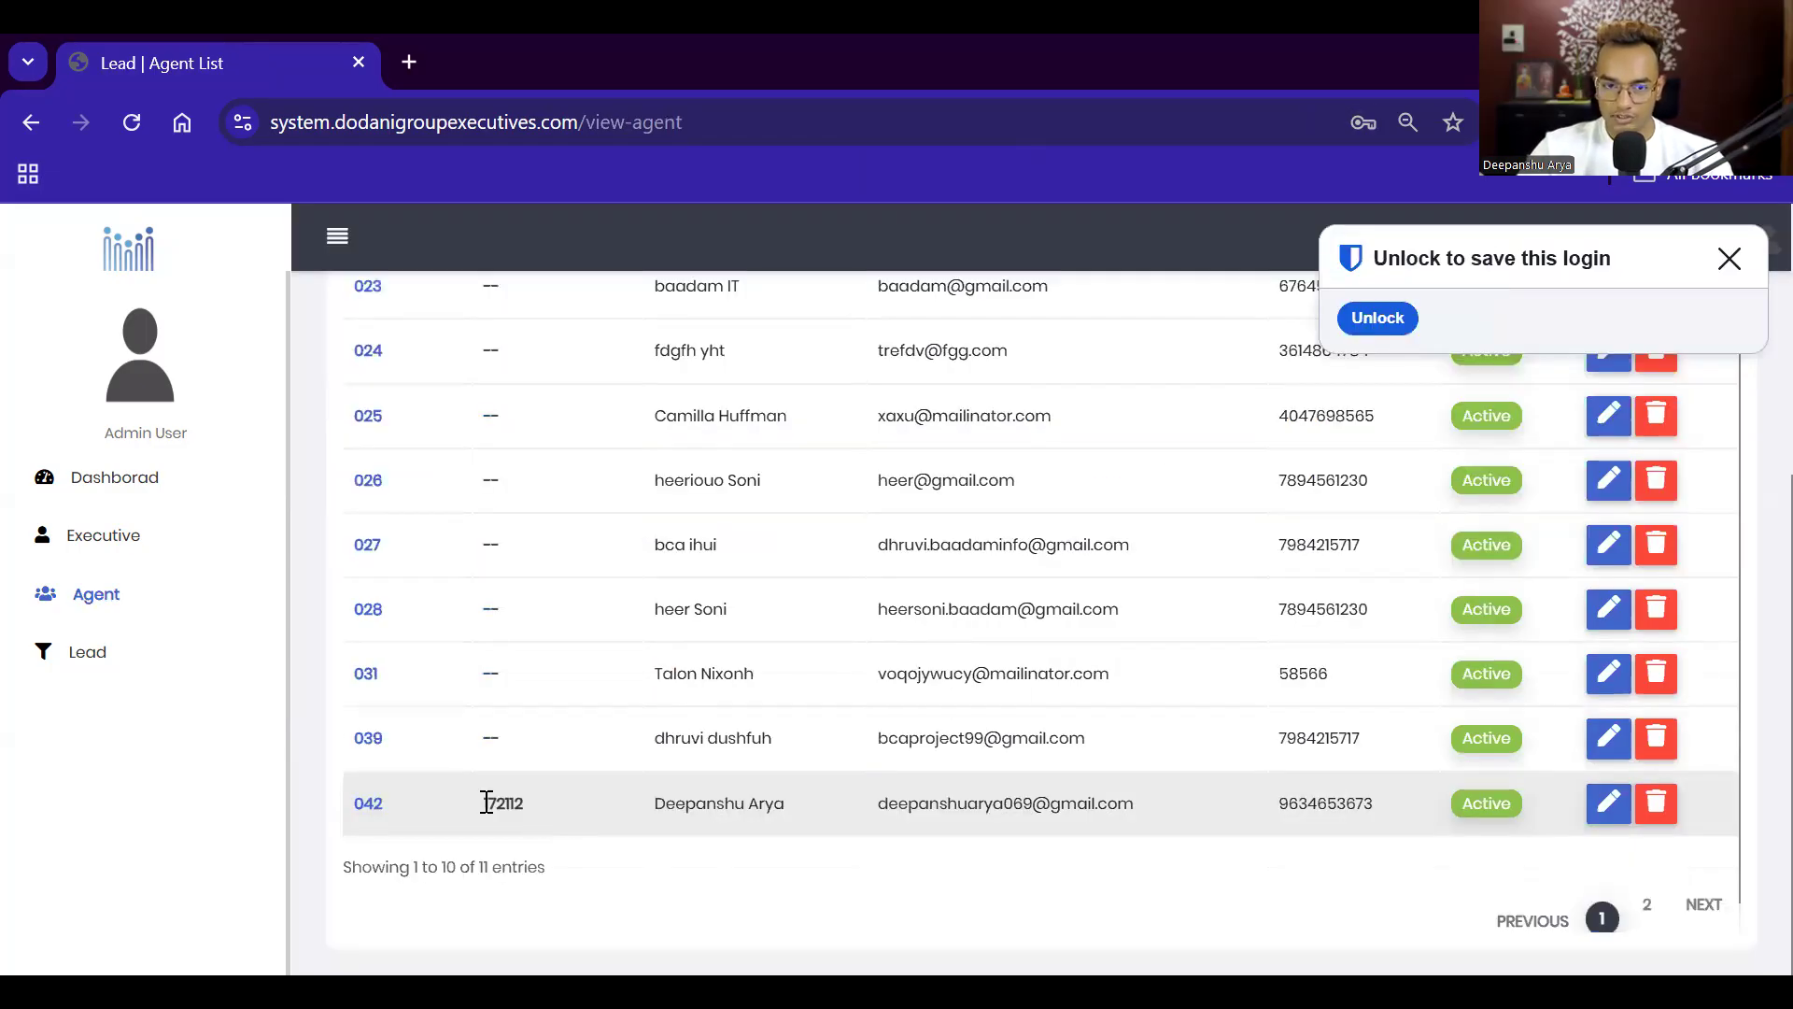
pyautogui.doubleClick(482, 803)
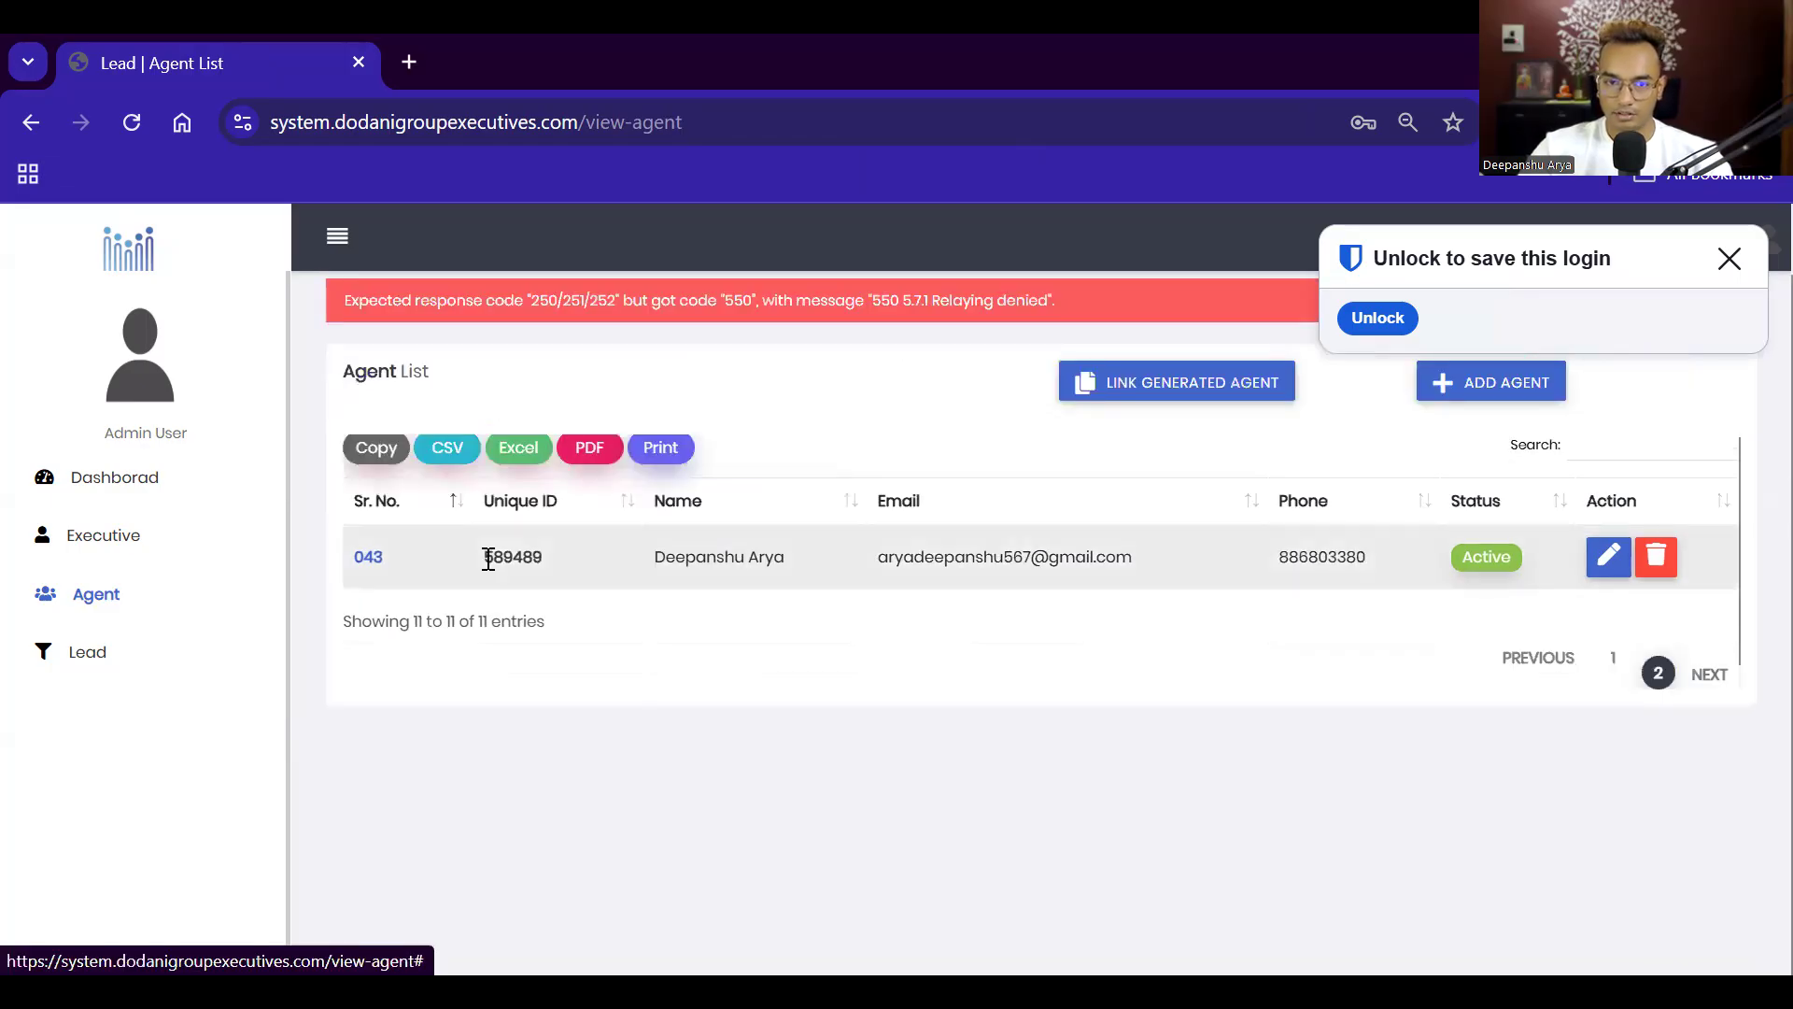
pyautogui.doubleClick(557, 574)
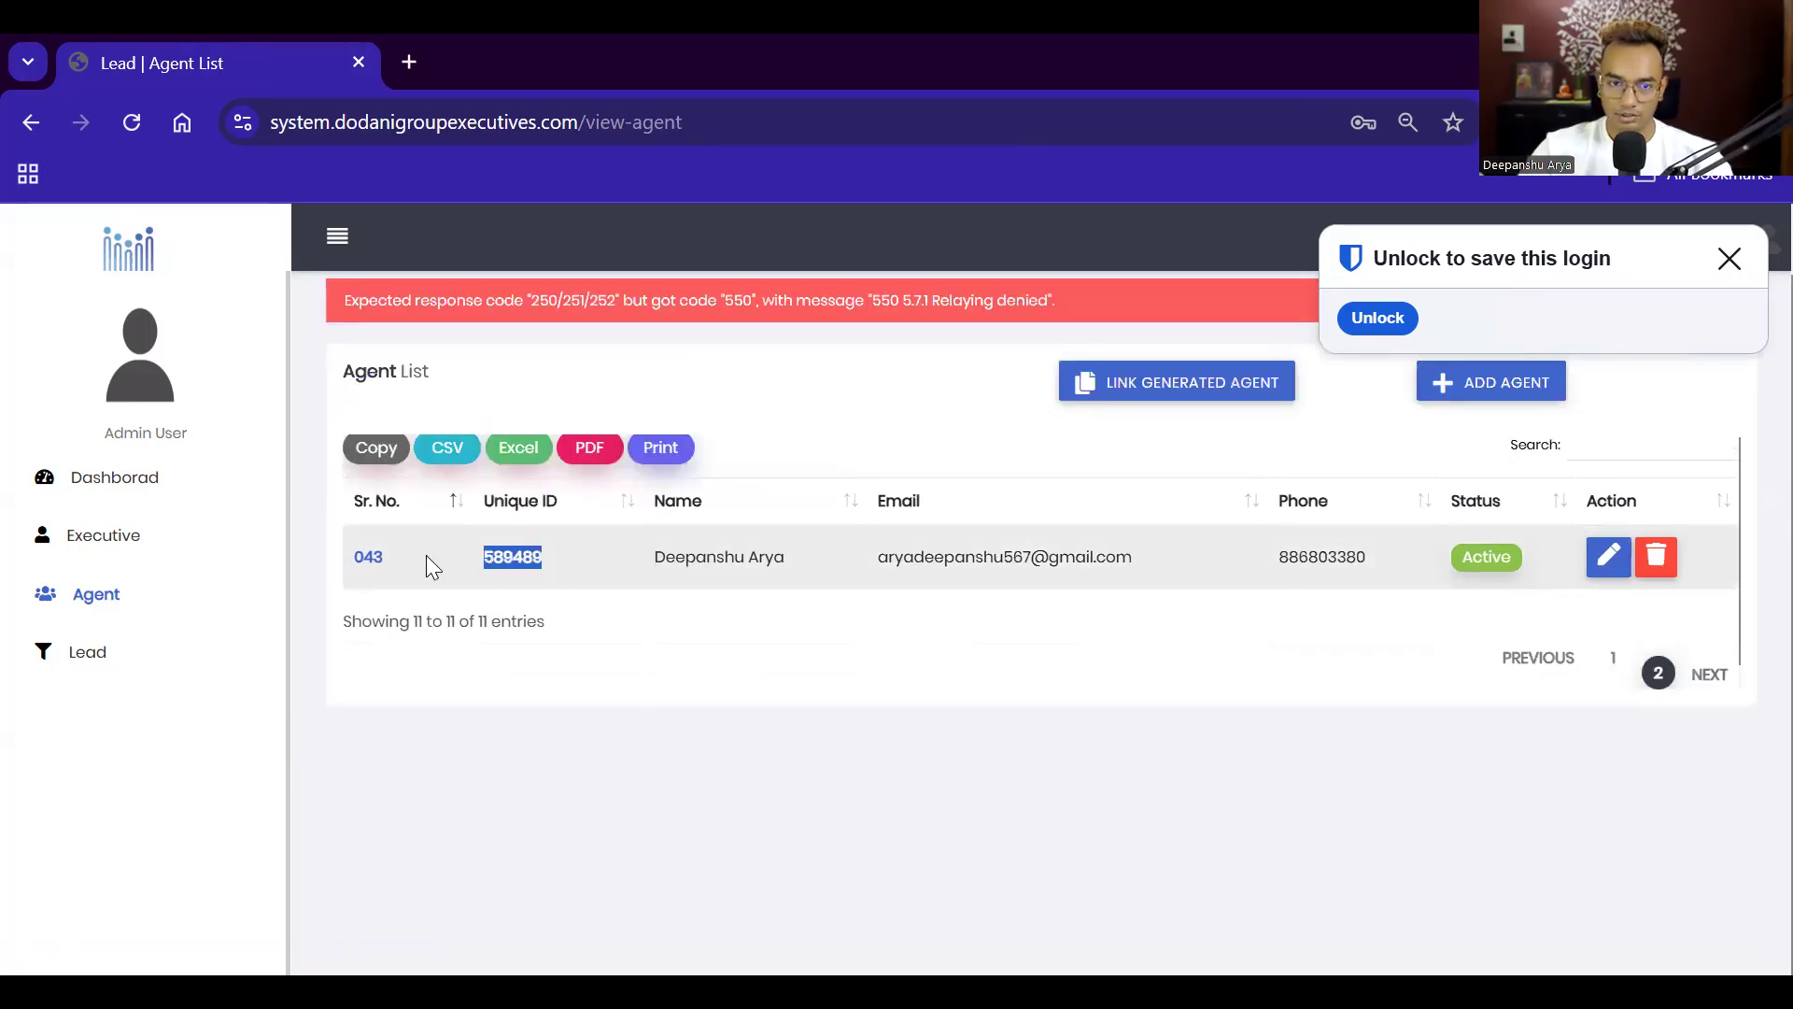
pyautogui.moveTo(332, 563); pyautogui.dragTo(1119, 565)
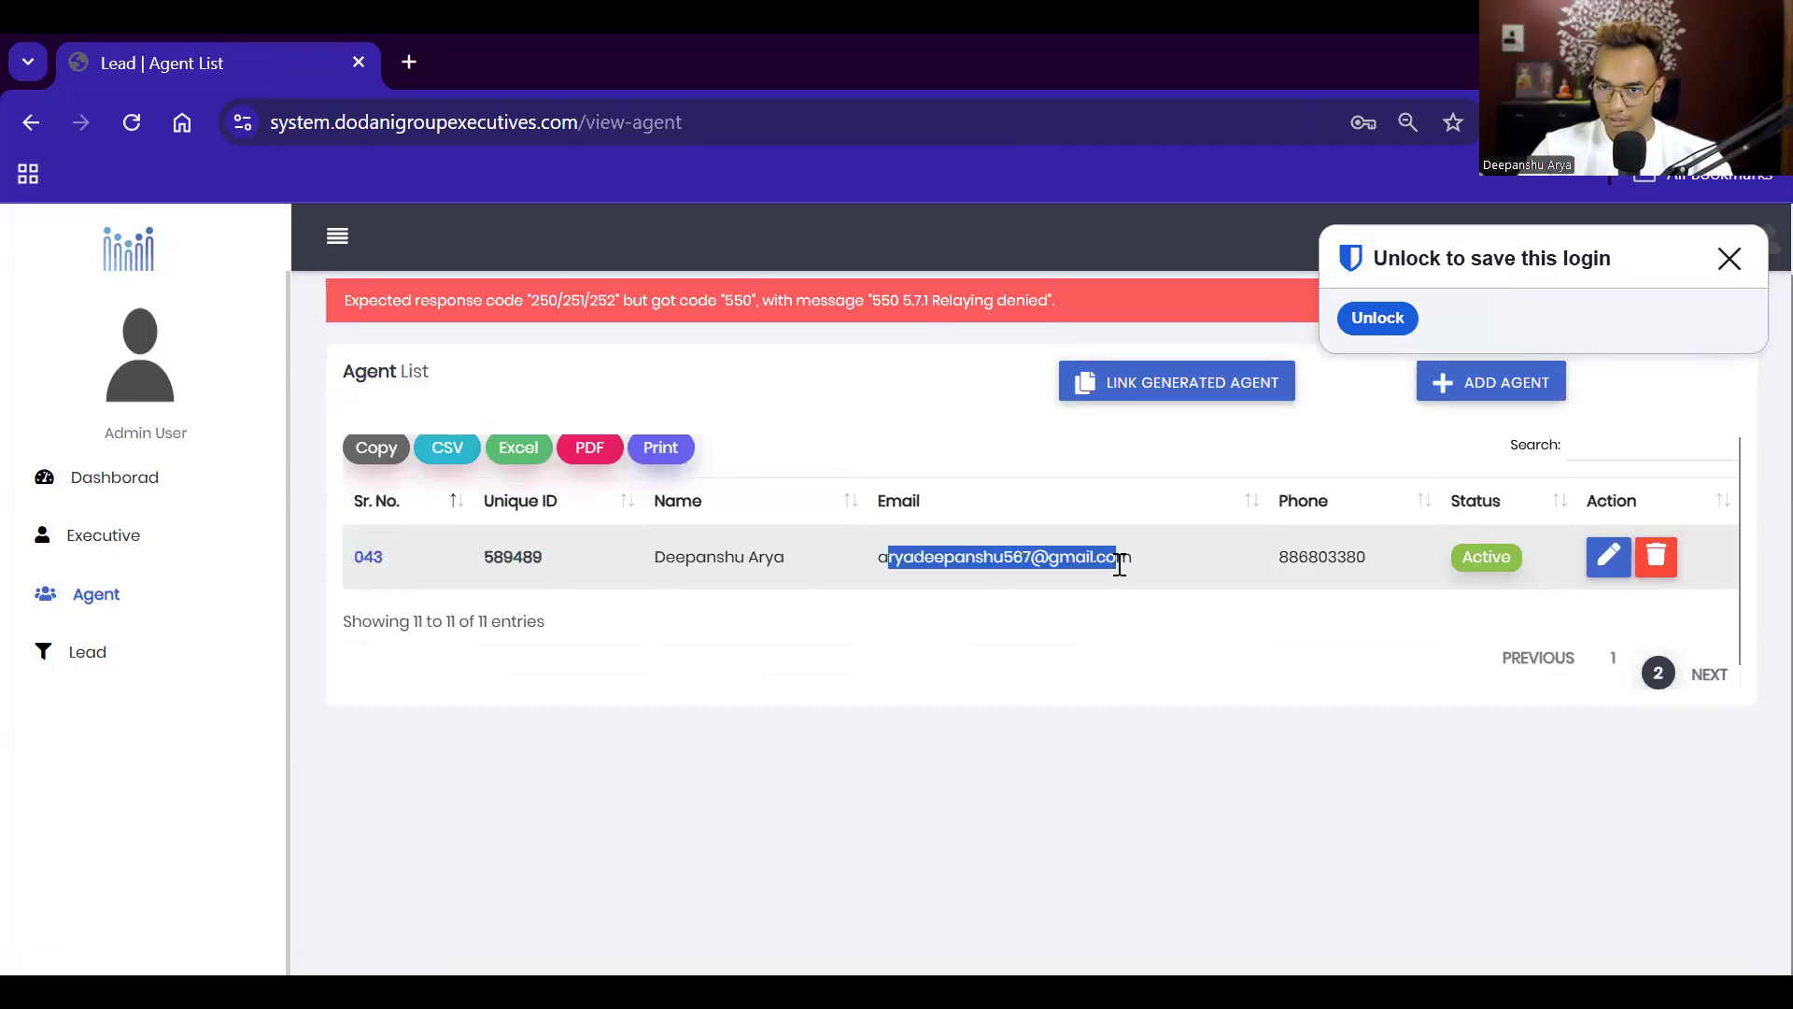
pyautogui.moveTo(1382, 554); pyautogui.dragTo(1488, 518)
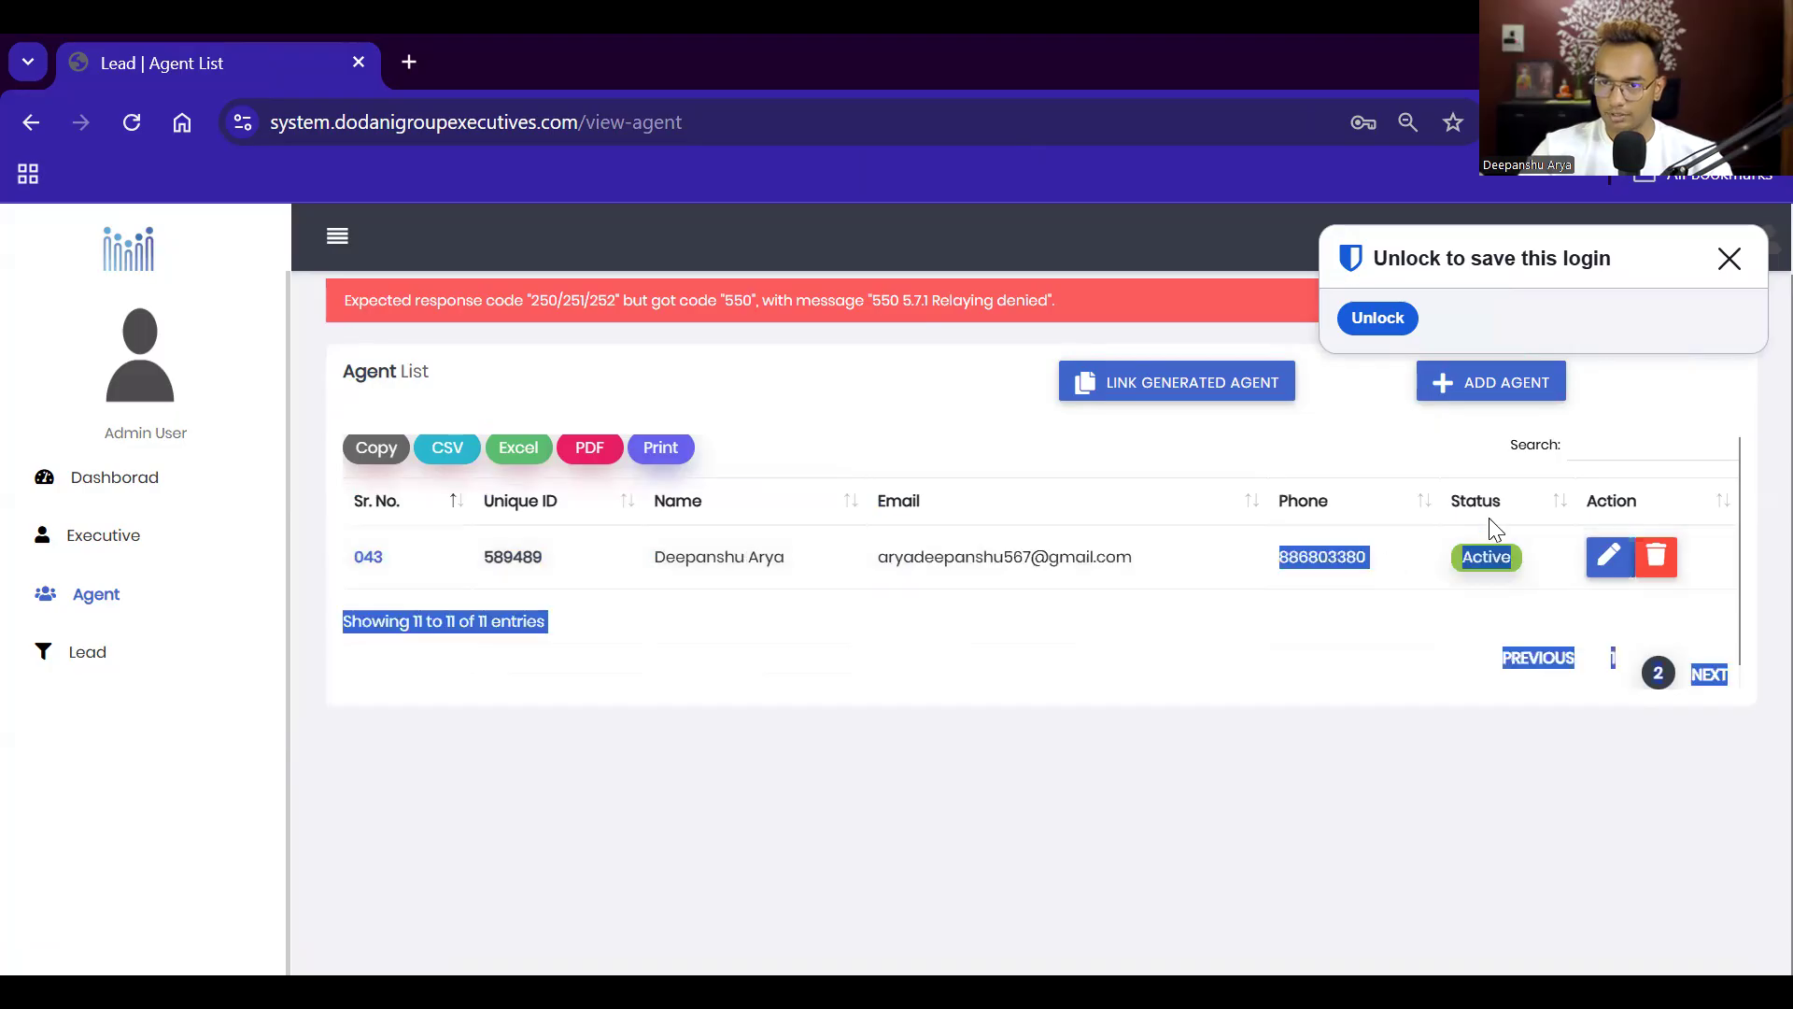
pyautogui.click(1253, 717)
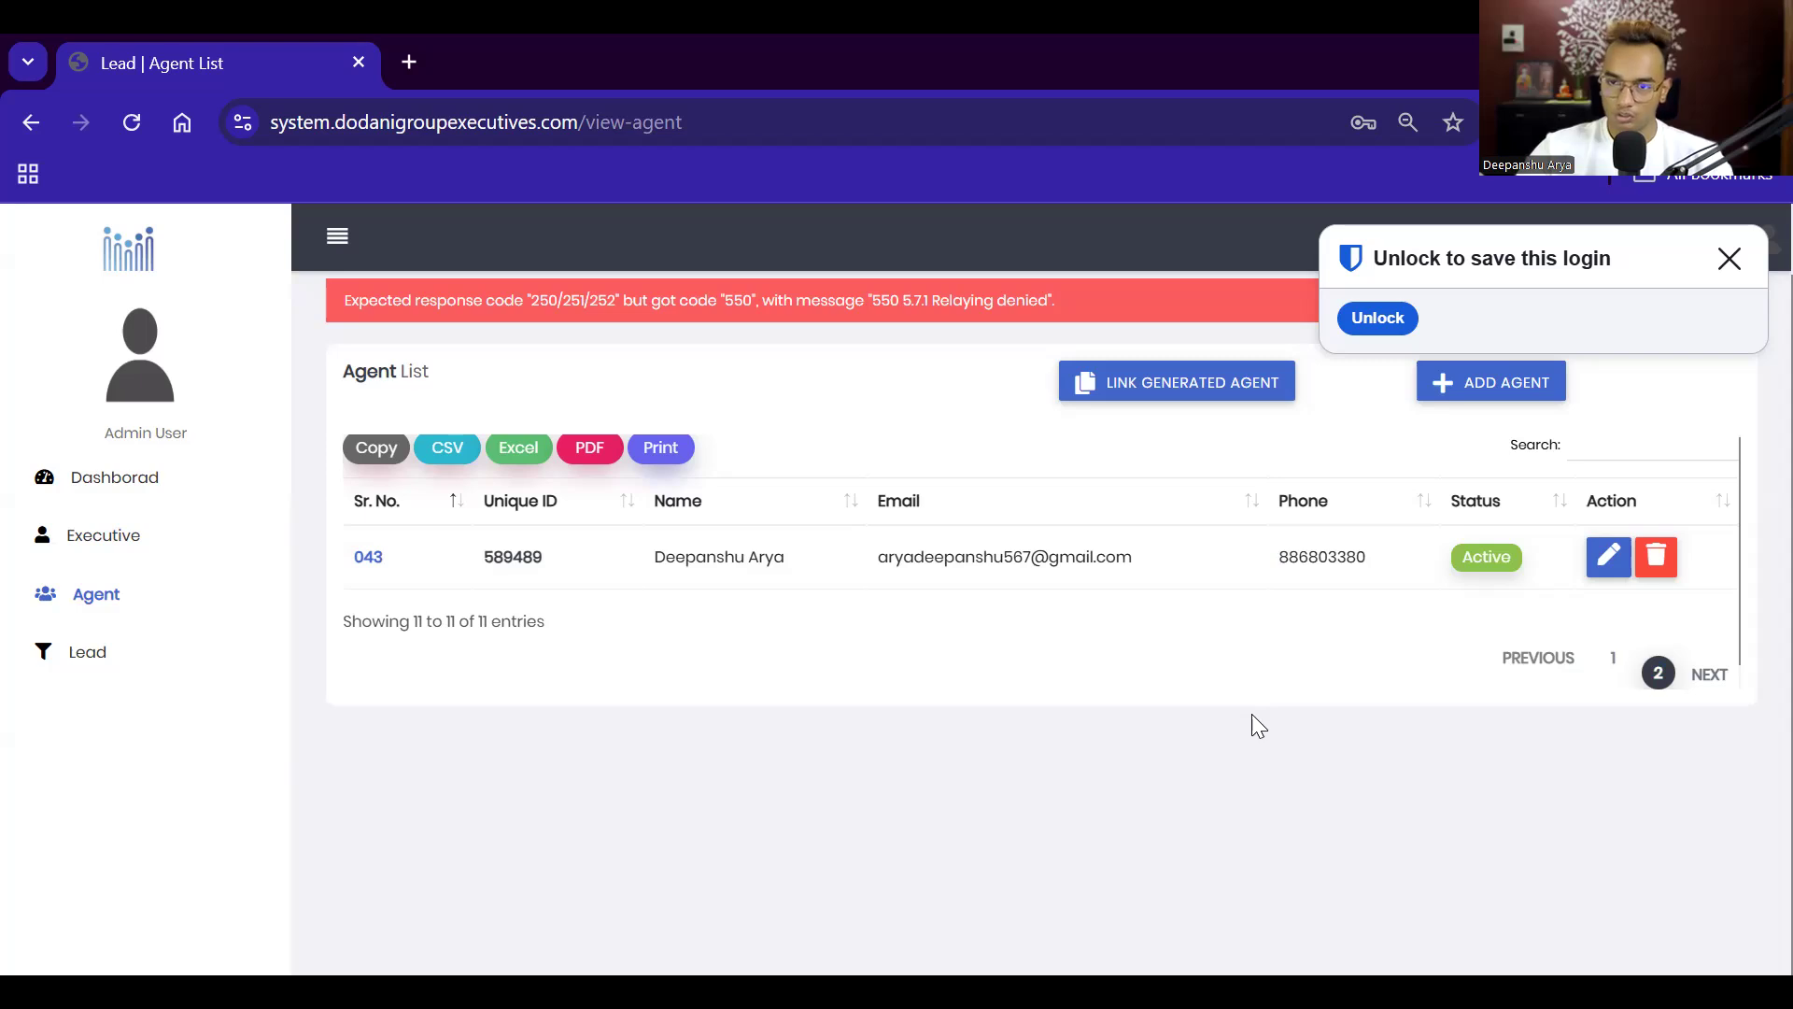
# Step: Dismiss the login-saving prompt and the 550 mail relaying error alert
pyautogui.click(1729, 268)
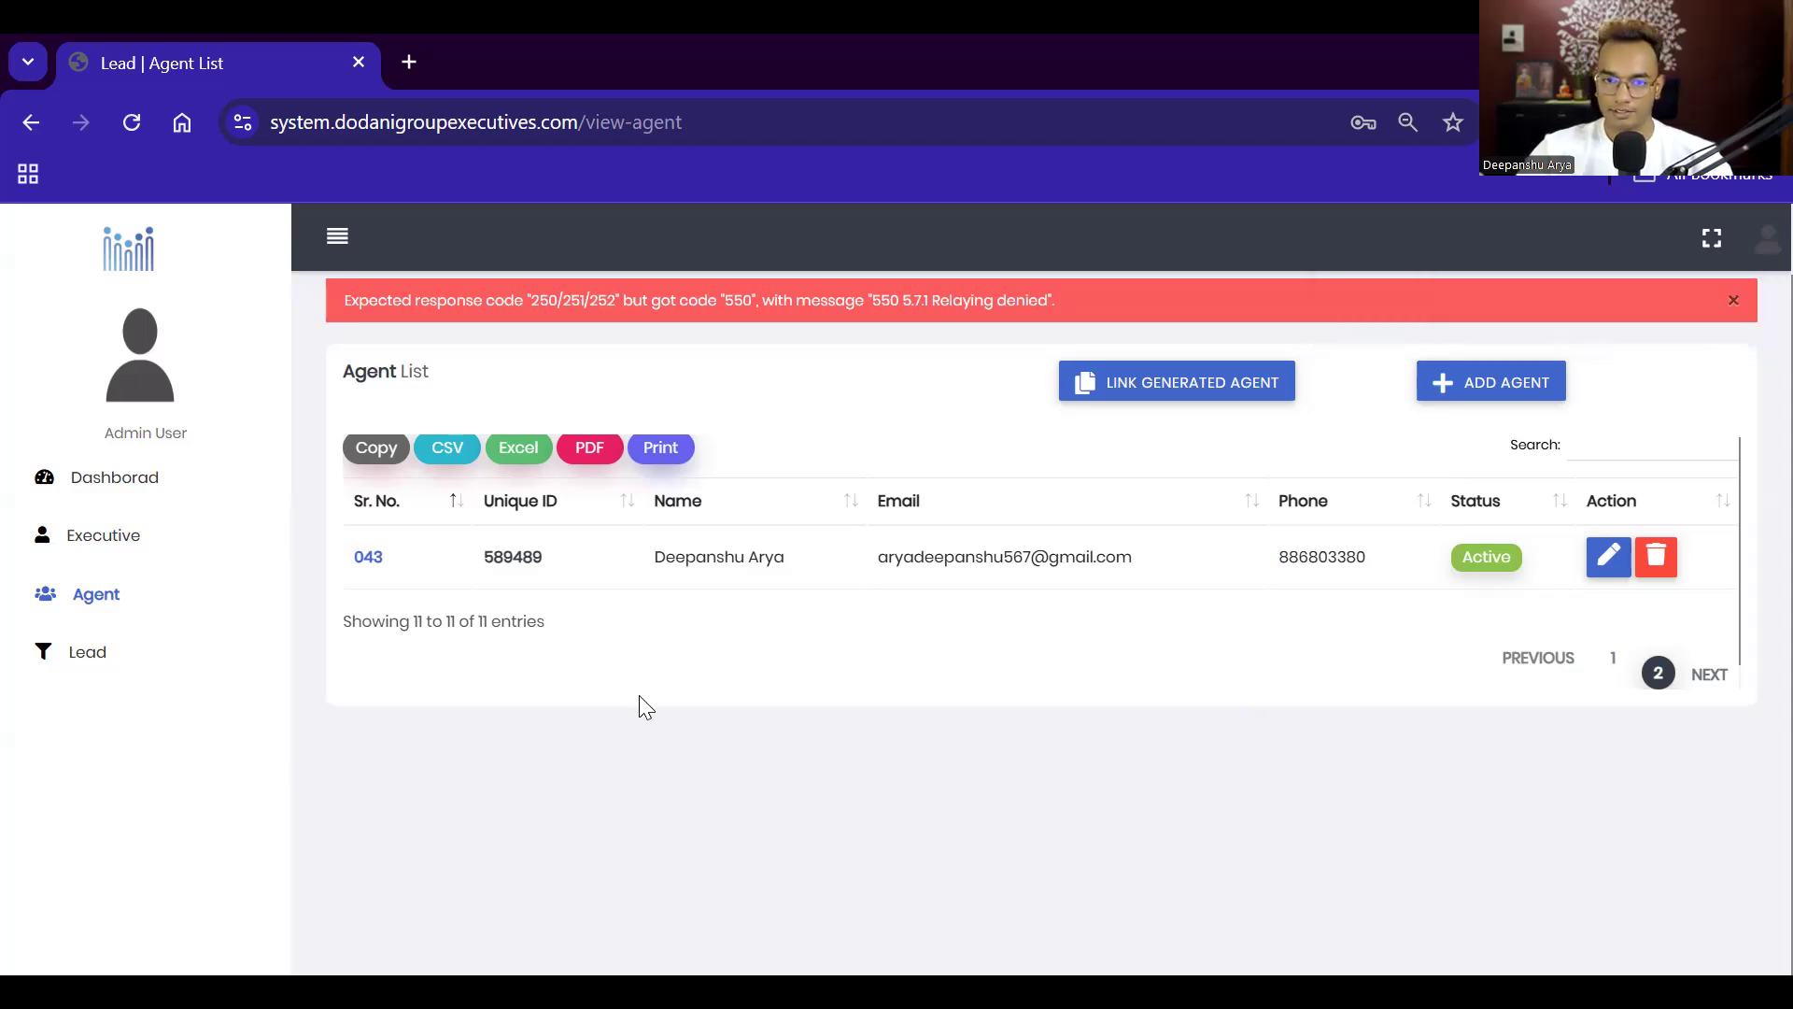
pyautogui.scroll(1, 1264, 460)
pyautogui.click(1731, 379)
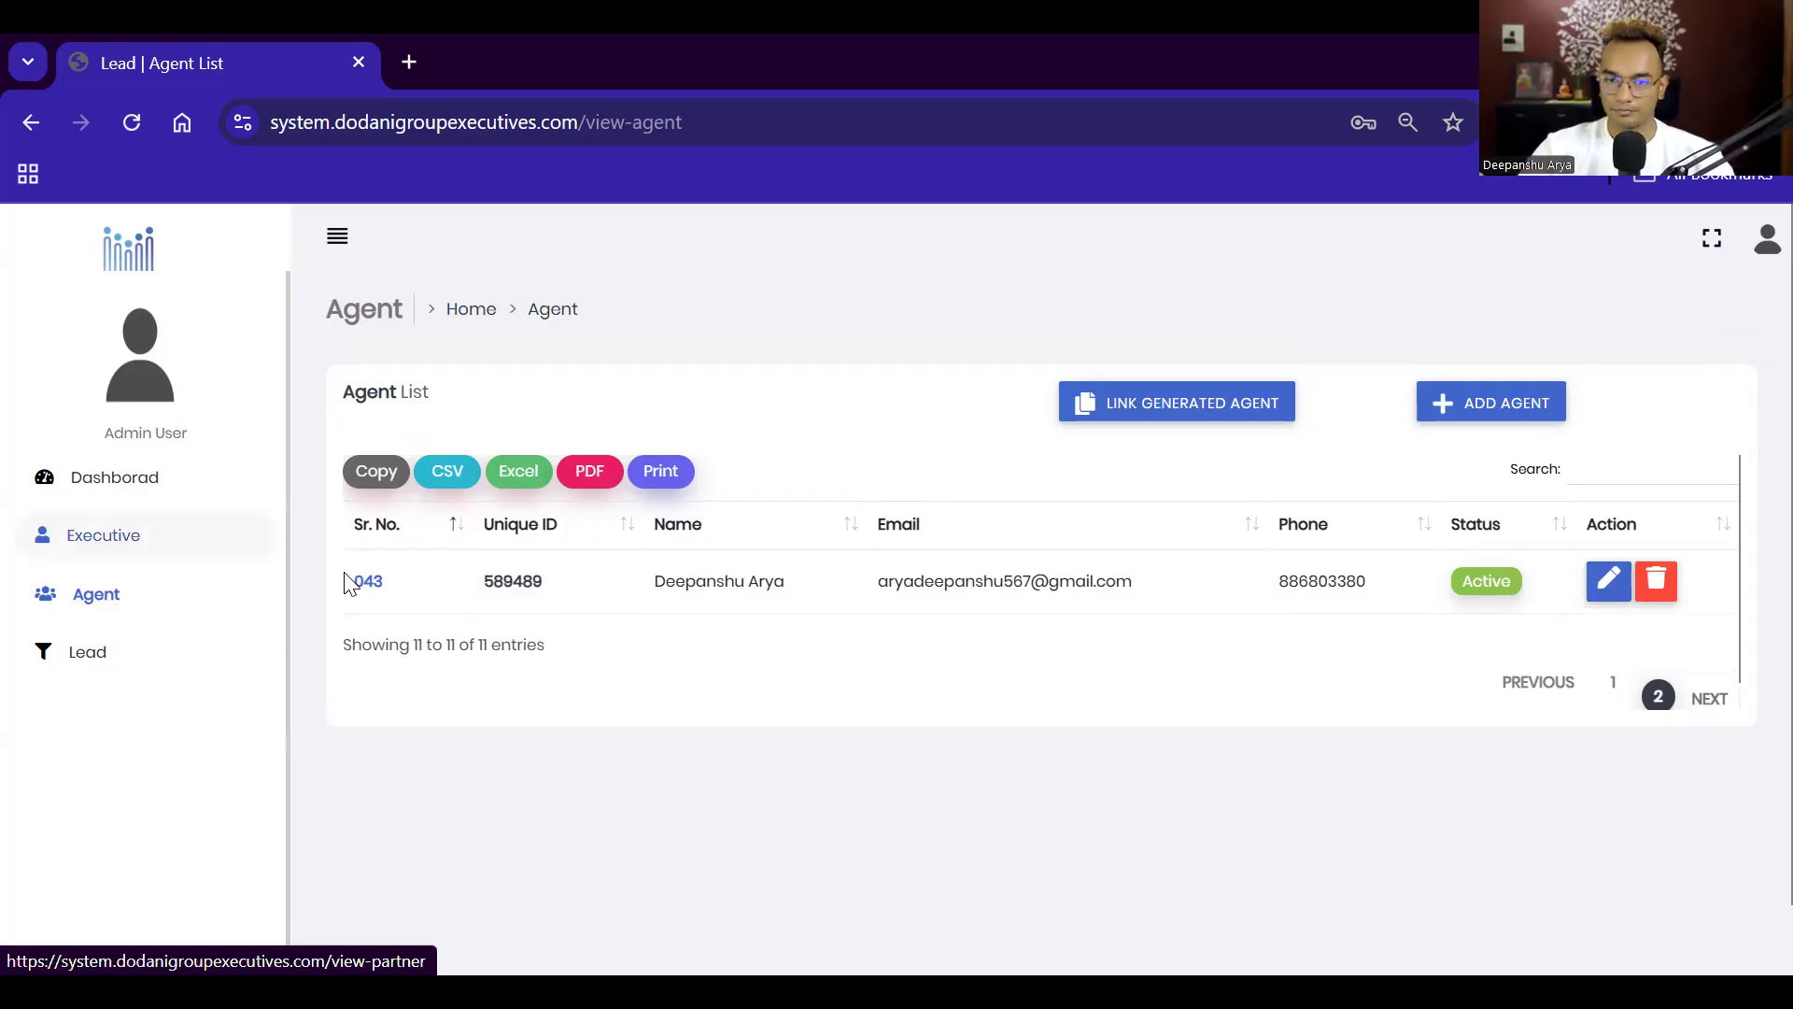
# Step: Open the Add Lead form and enter the lead's first and last name and e-mail
pyautogui.click(76, 665)
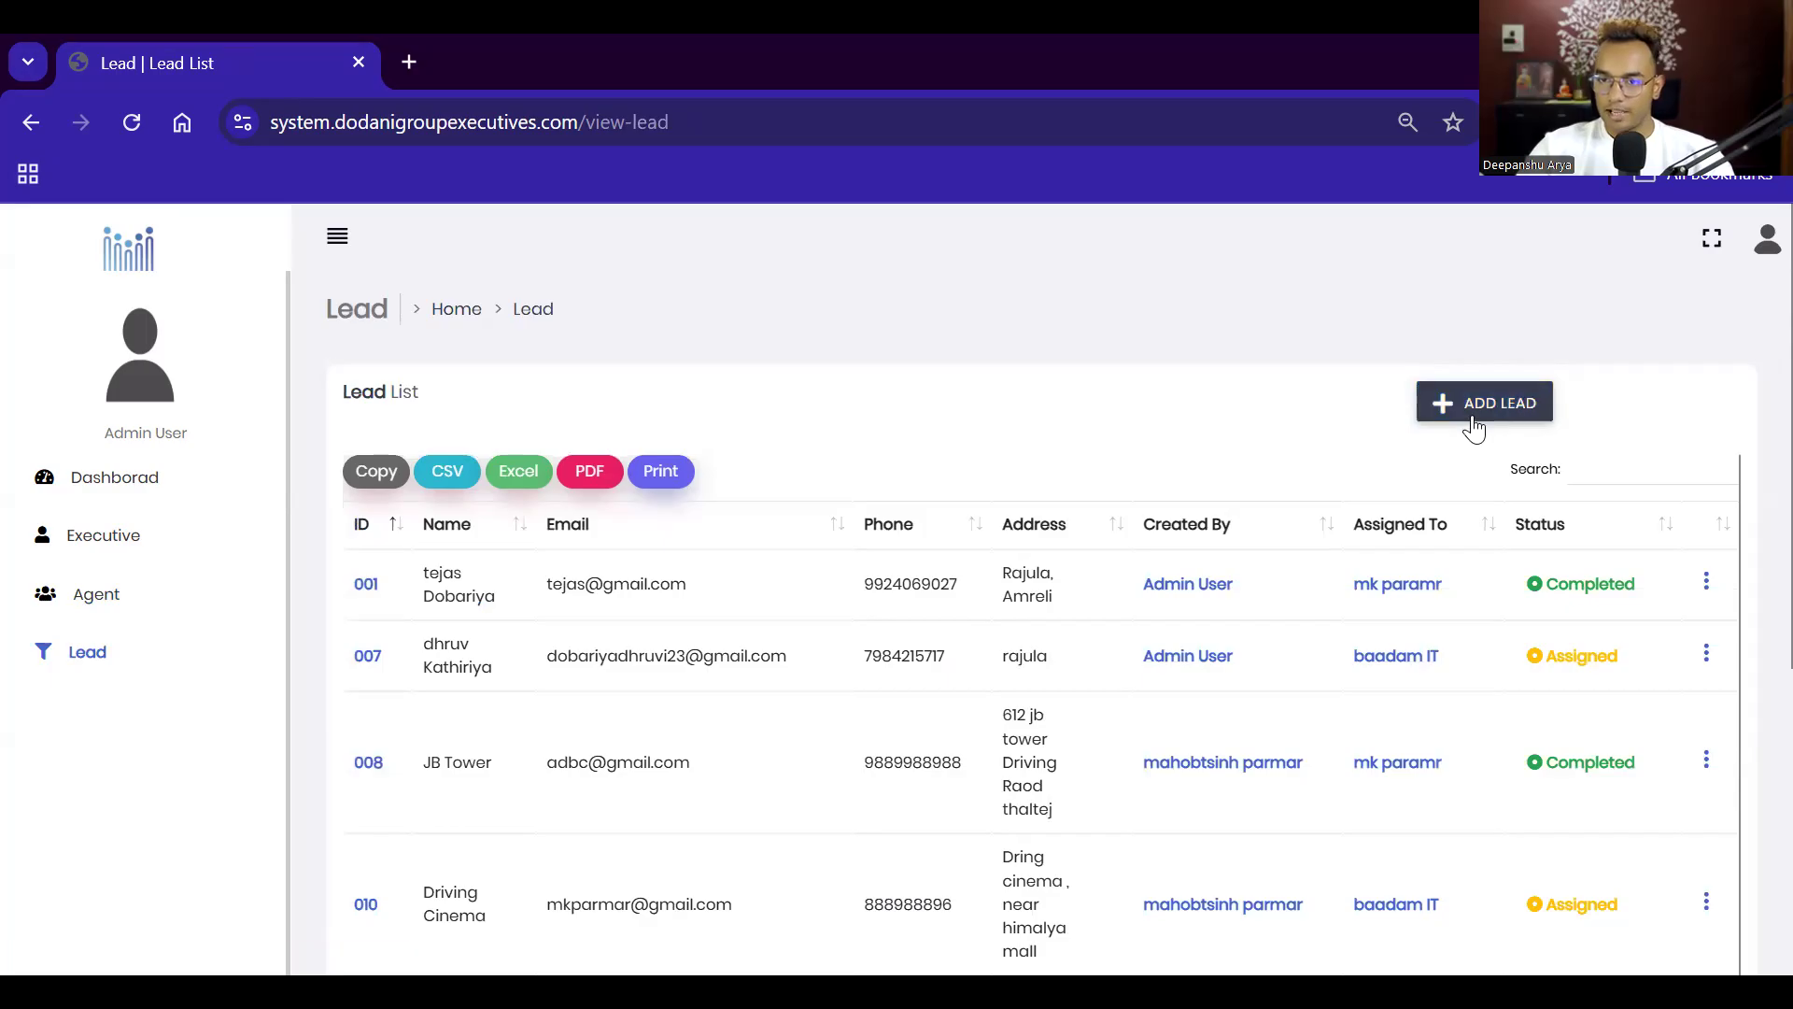
pyautogui.press('F5')
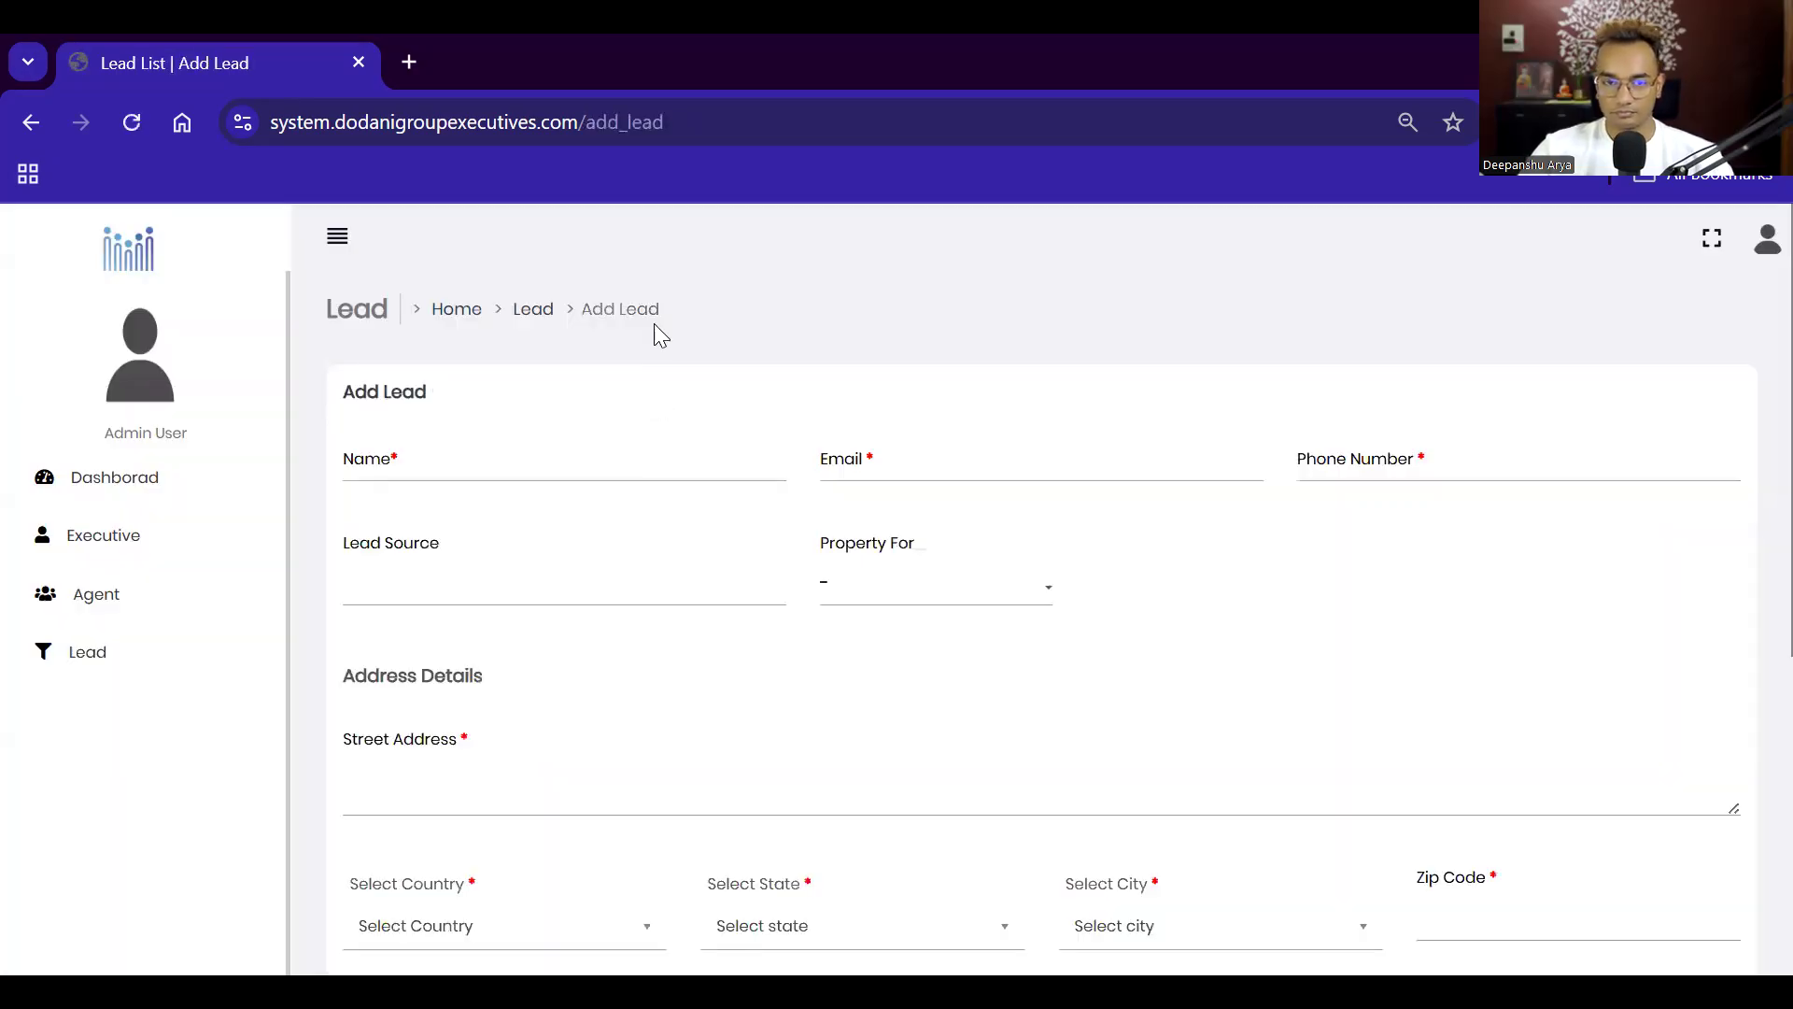
pyautogui.click(438, 462)
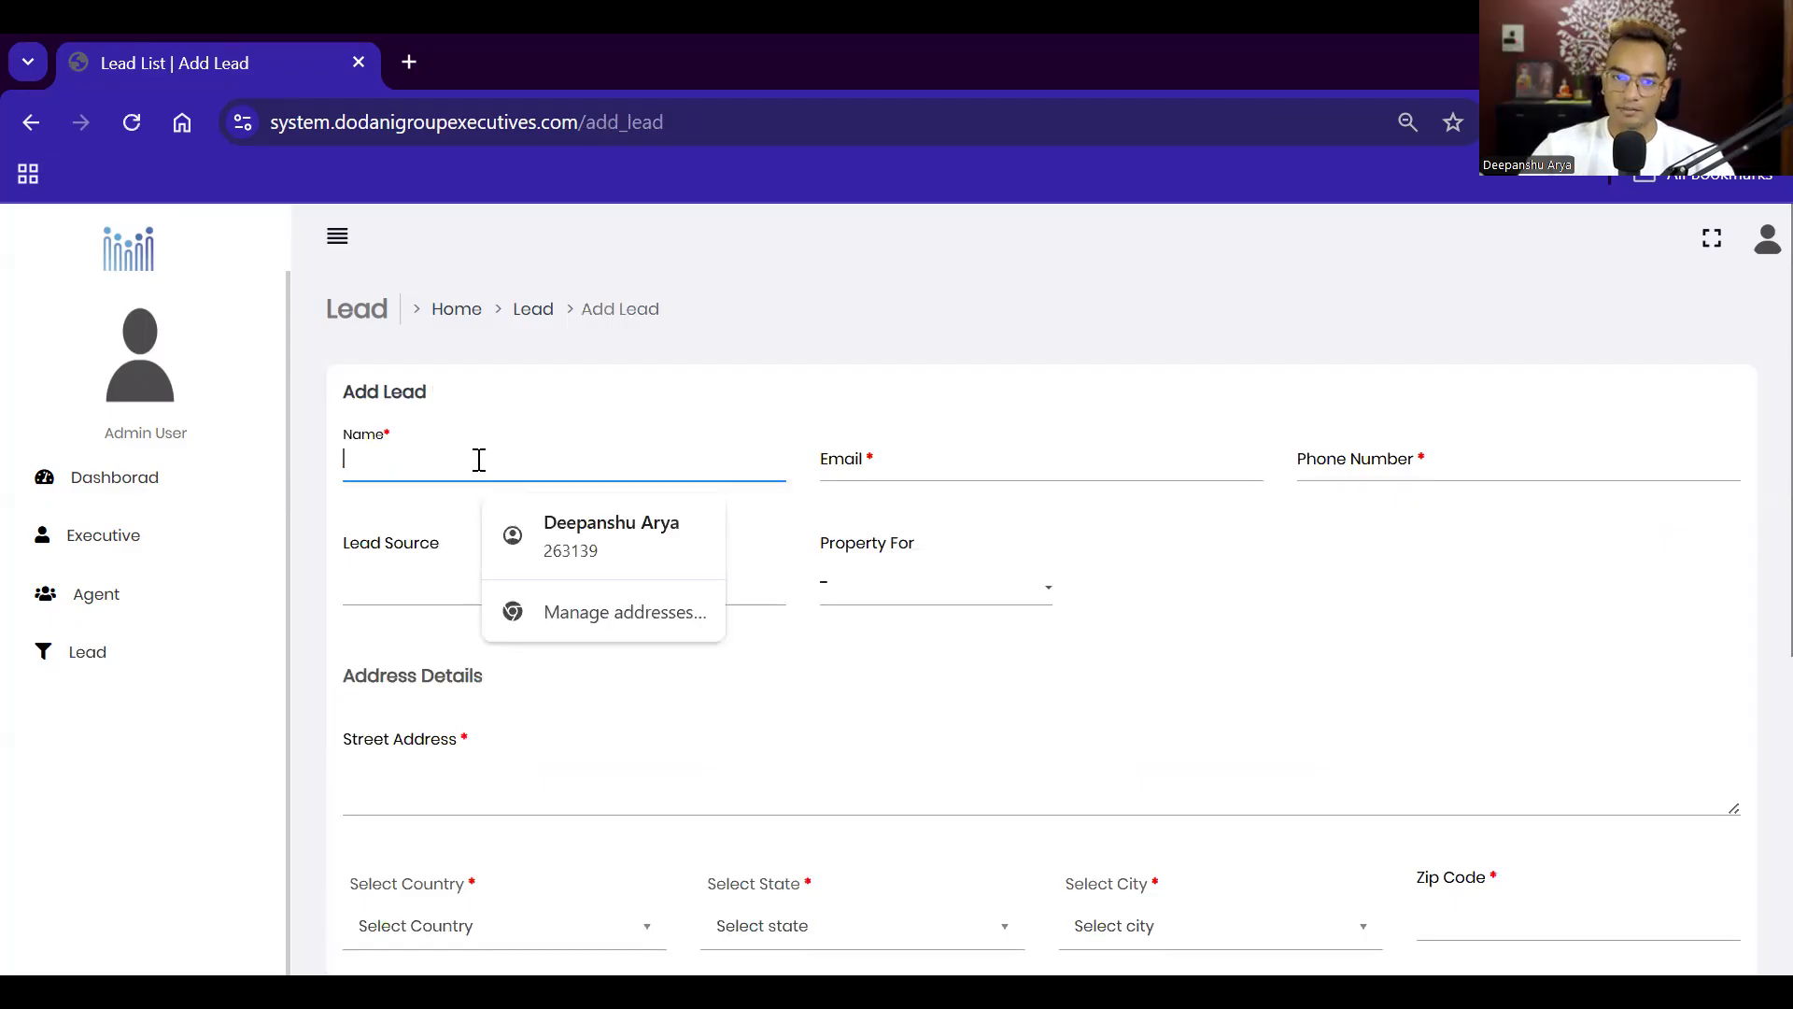
pyautogui.scroll(-4, 479, 462)
pyautogui.scroll(4, 479, 467)
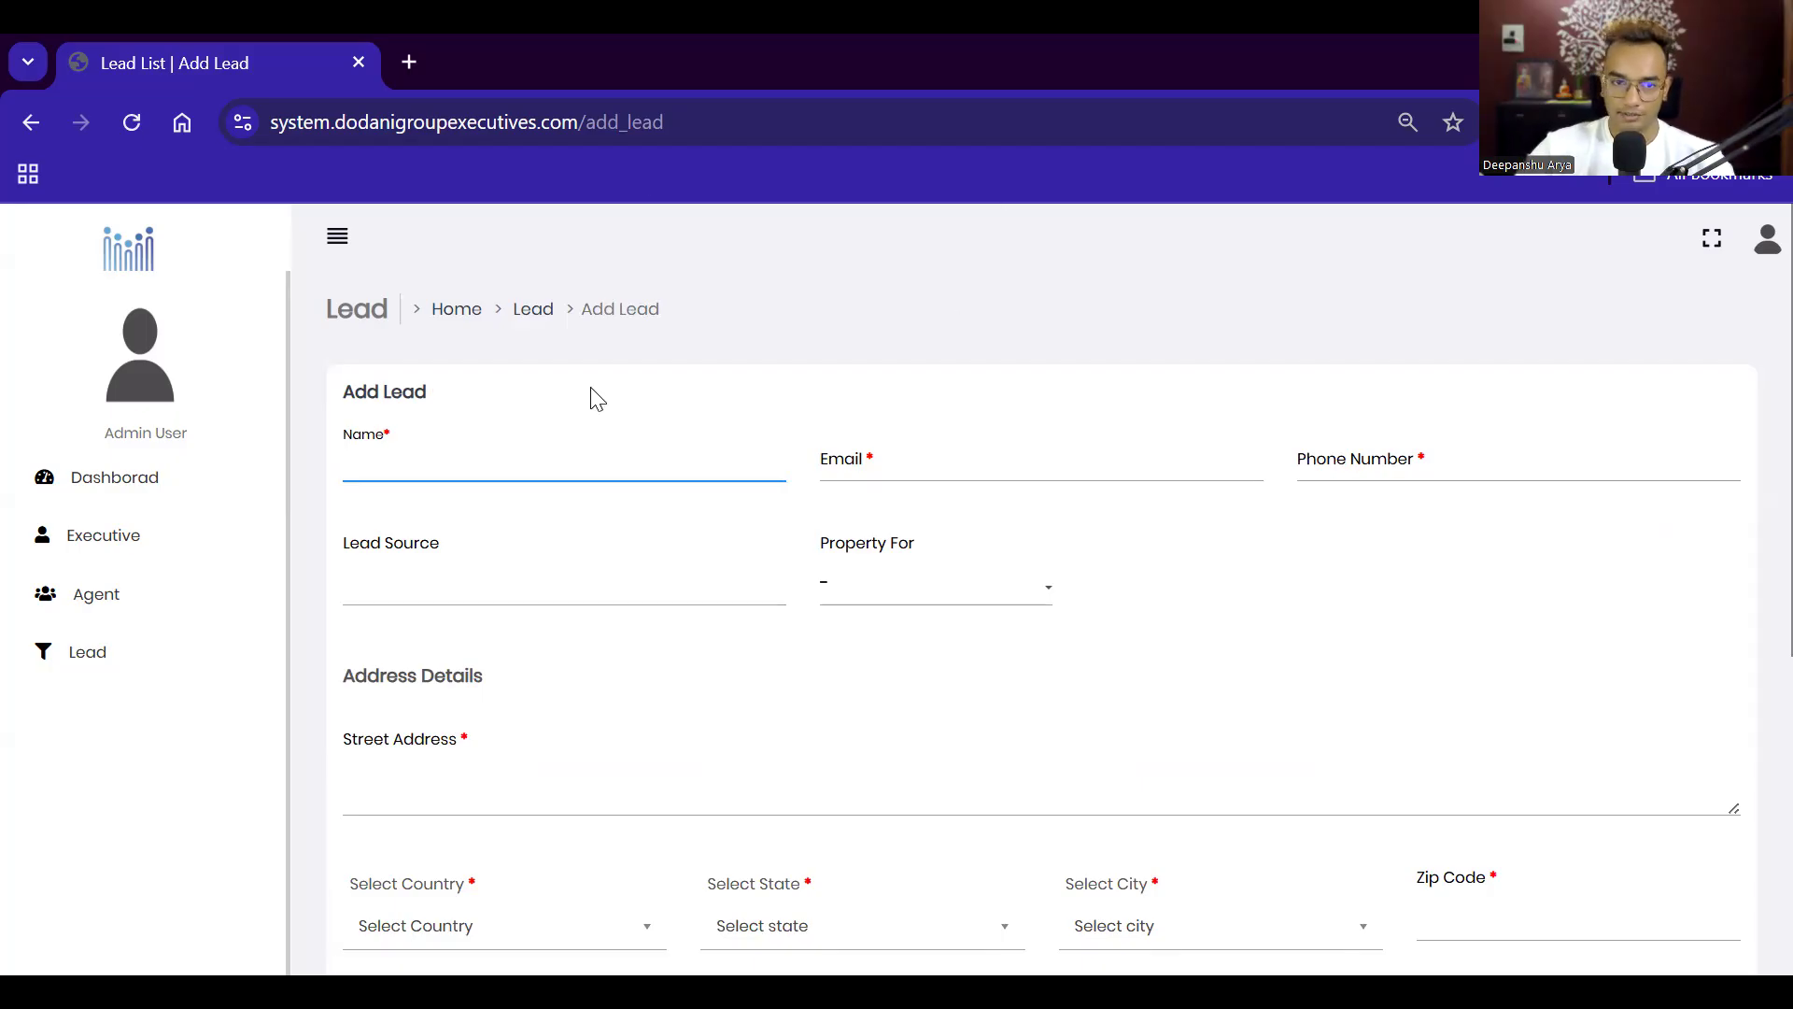
pyautogui.click(546, 441)
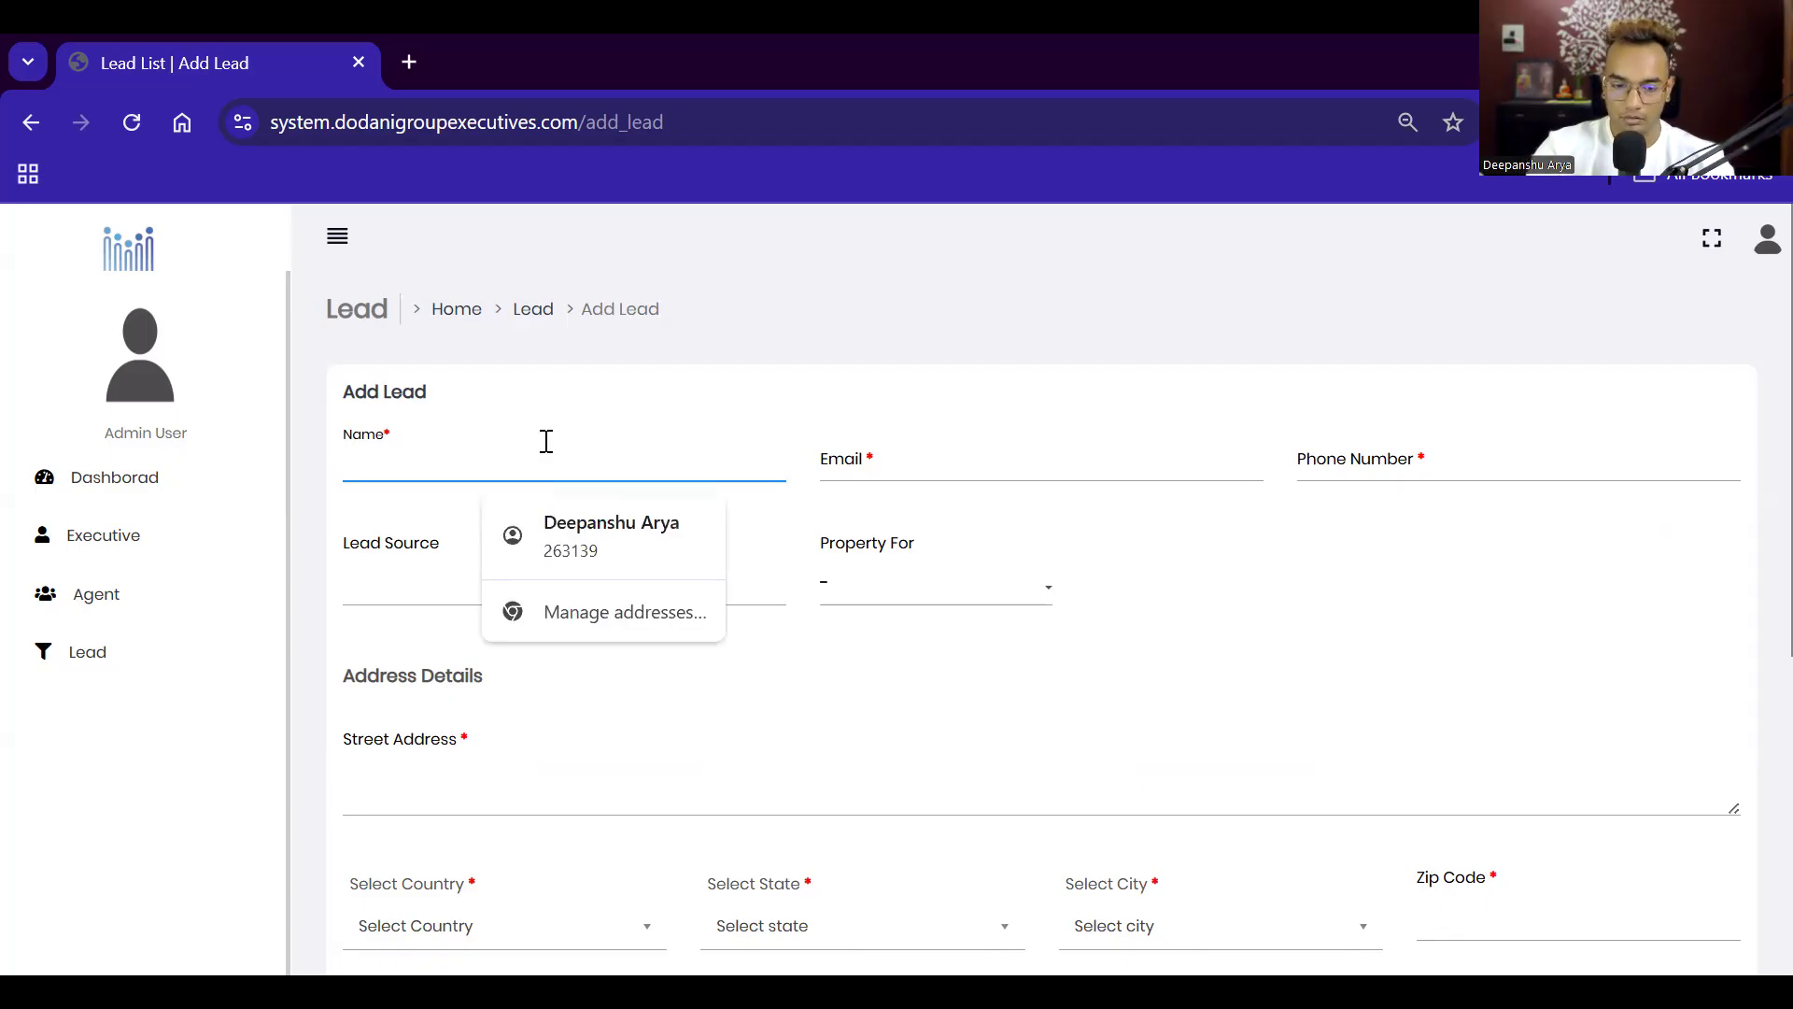
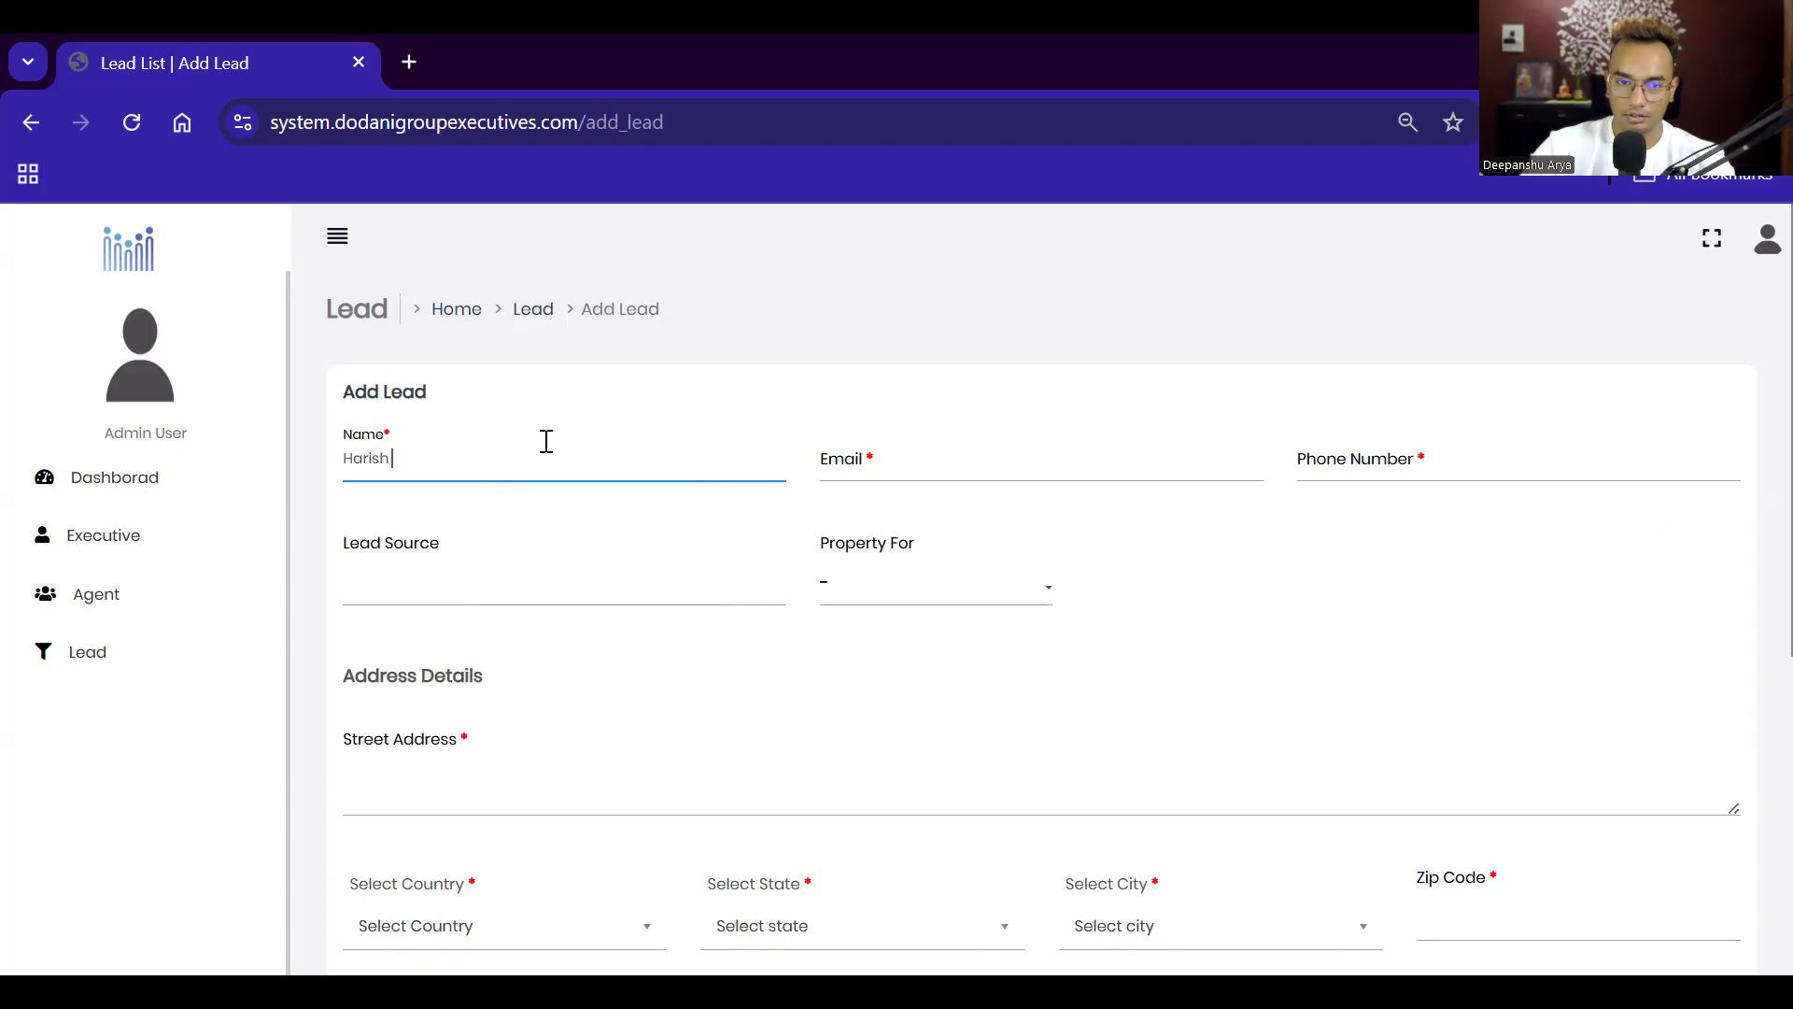
pyautogui.click(819, 476)
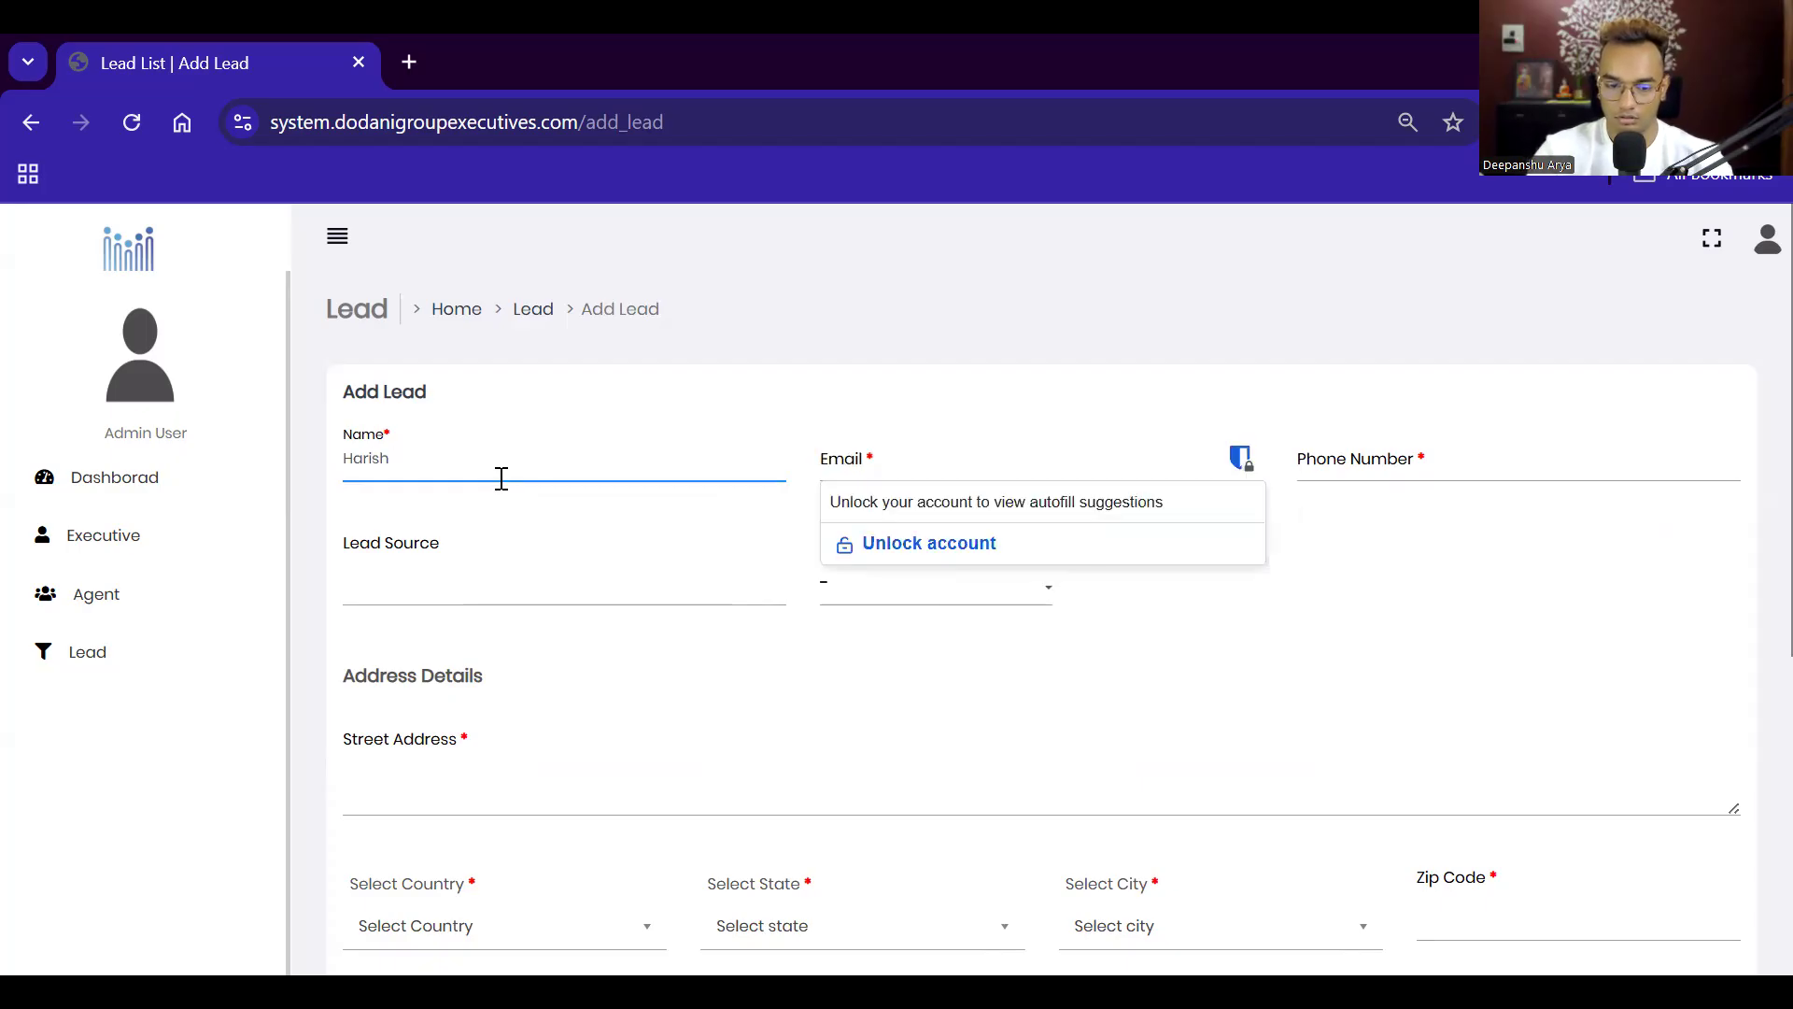
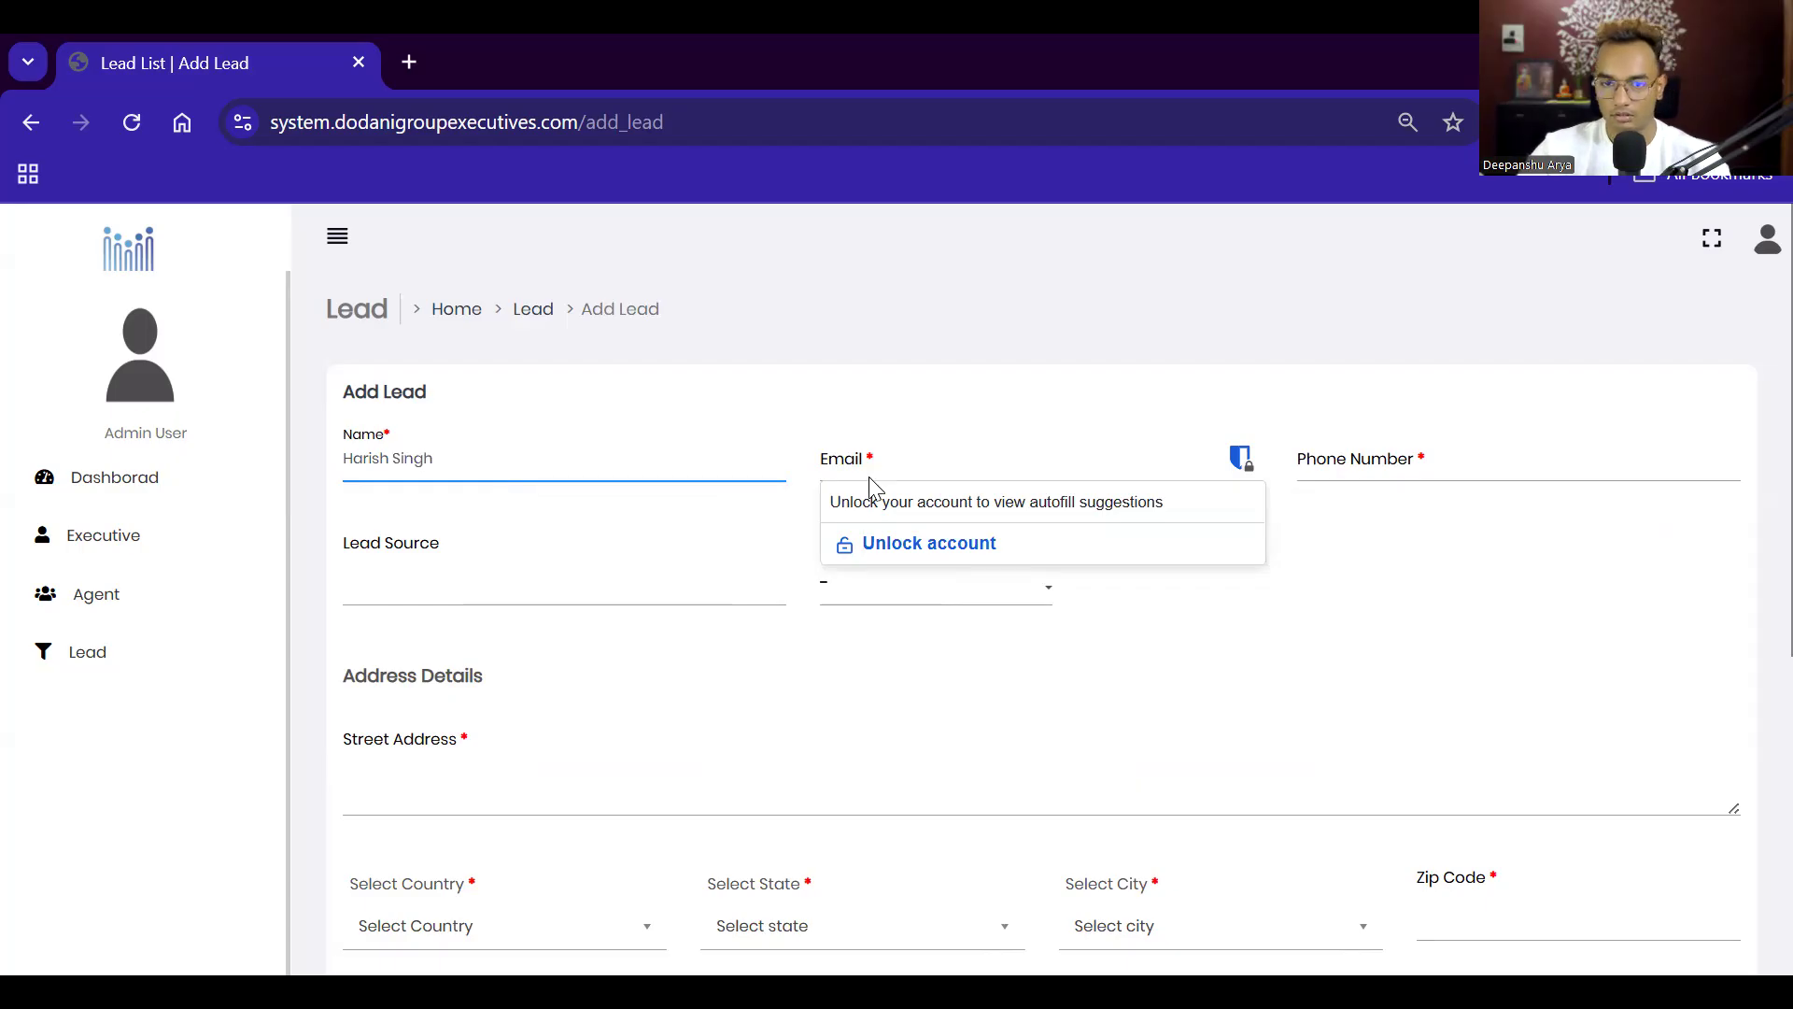
pyautogui.click(925, 471)
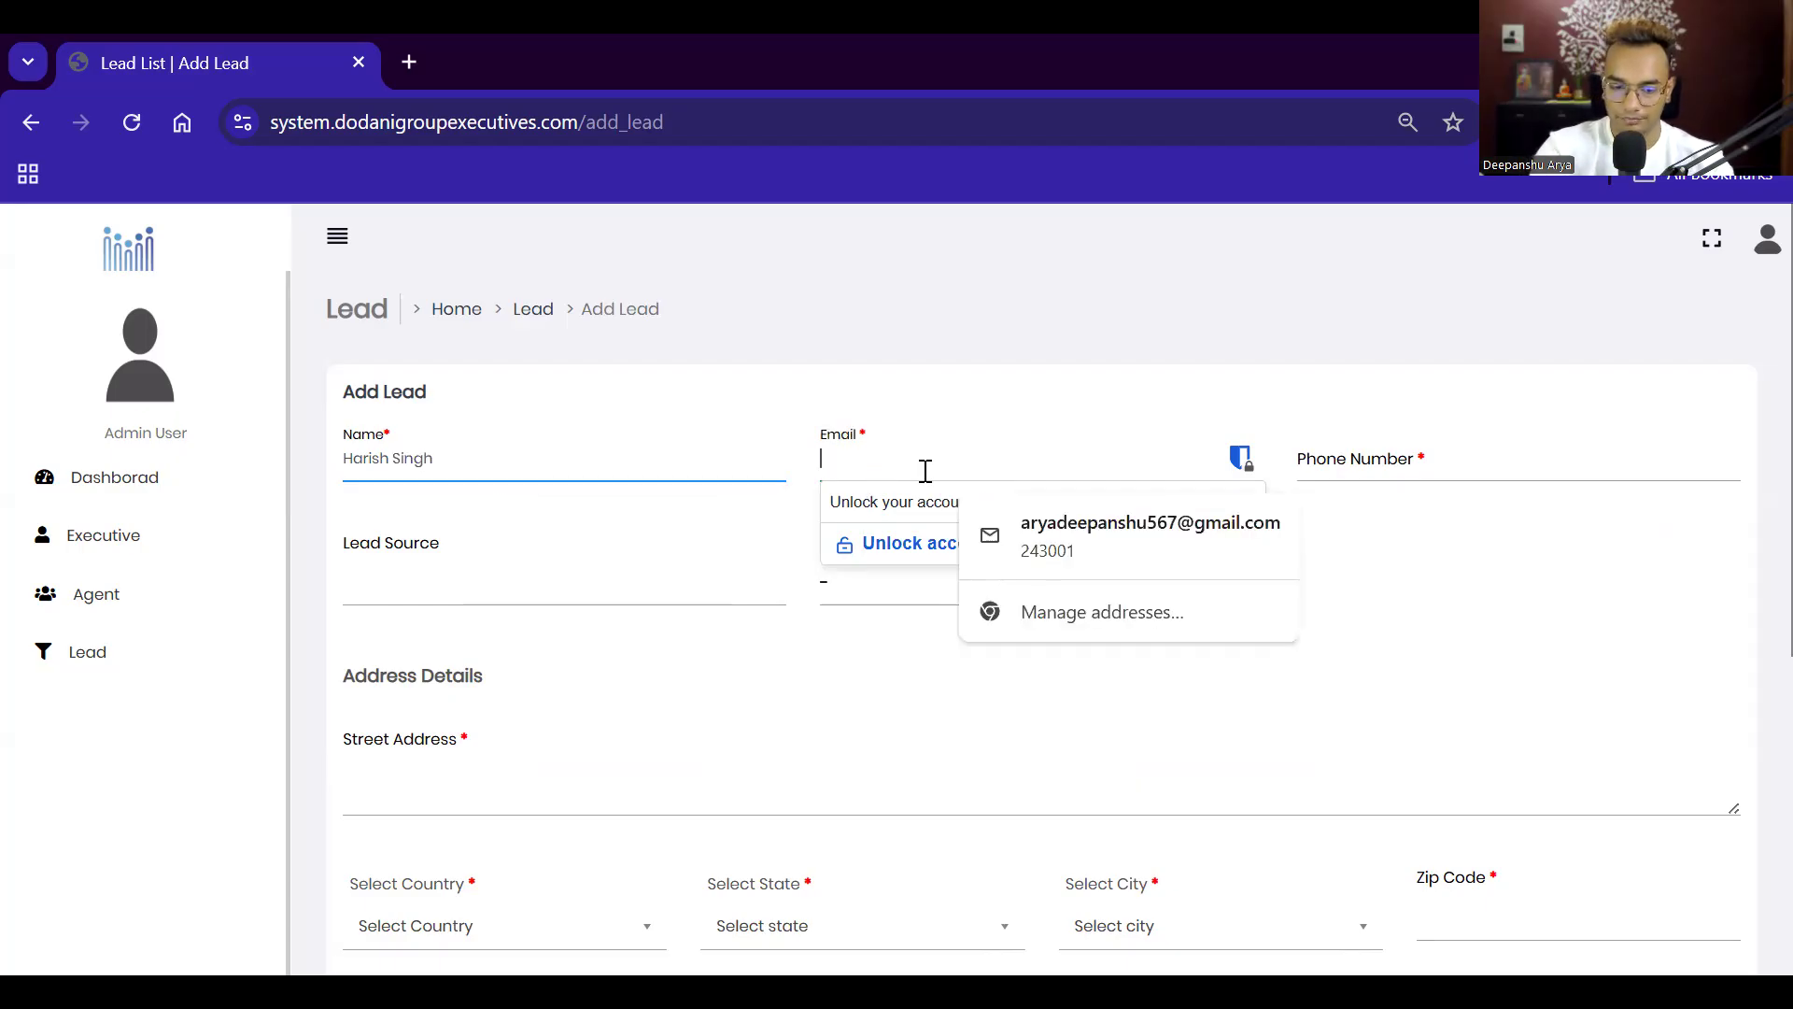
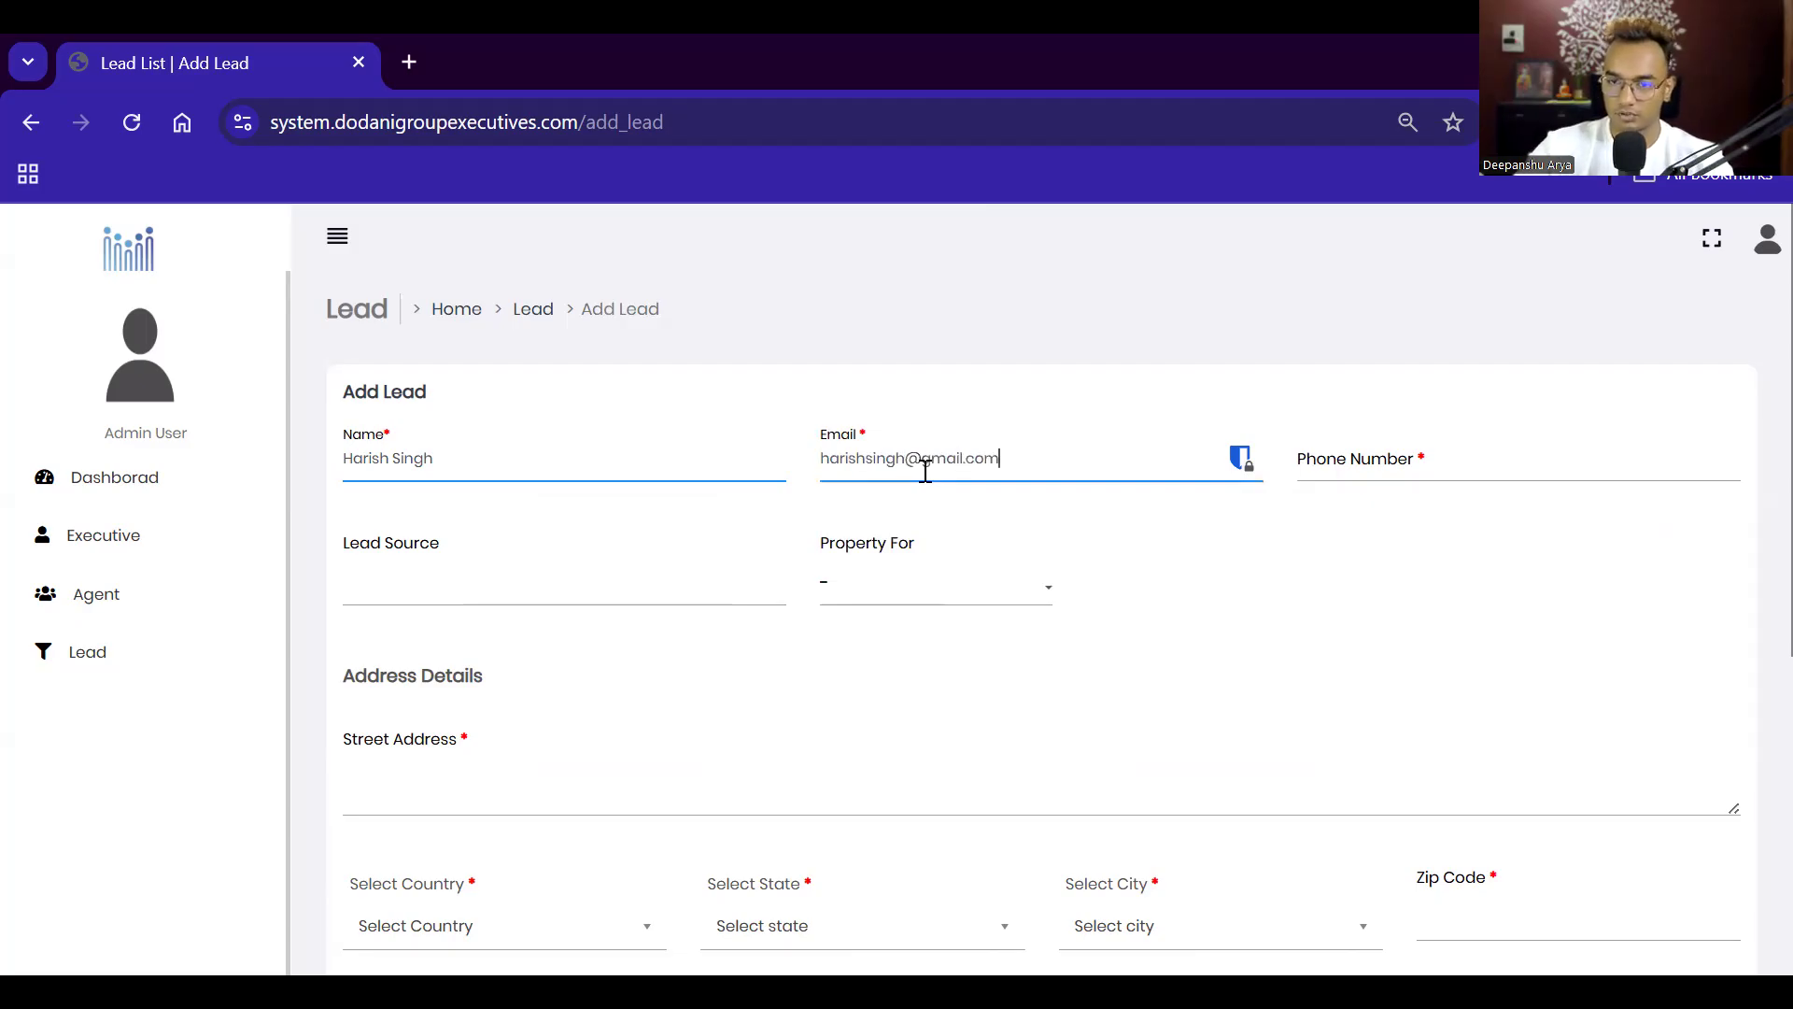
# Step: Autofill the lead's phone, street address and zip, and set lead source to Facebook Ad
pyautogui.click(1441, 450)
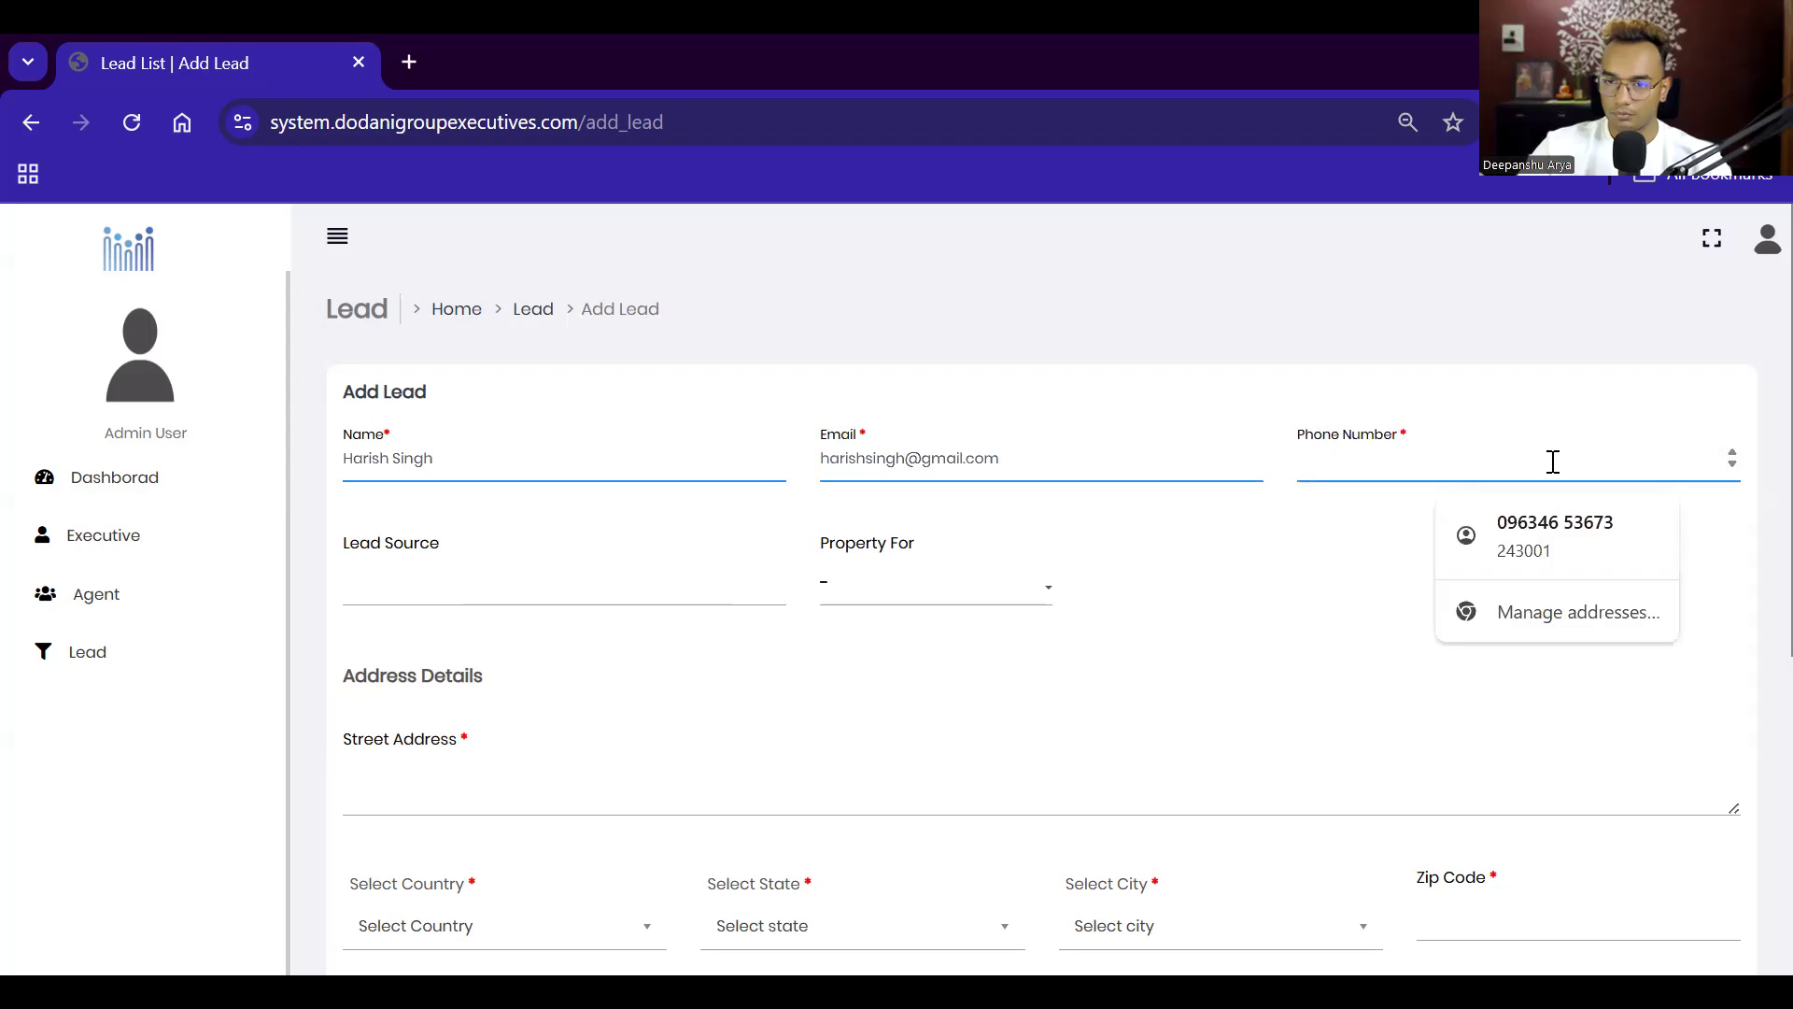
pyautogui.click(1537, 525)
pyautogui.click(501, 601)
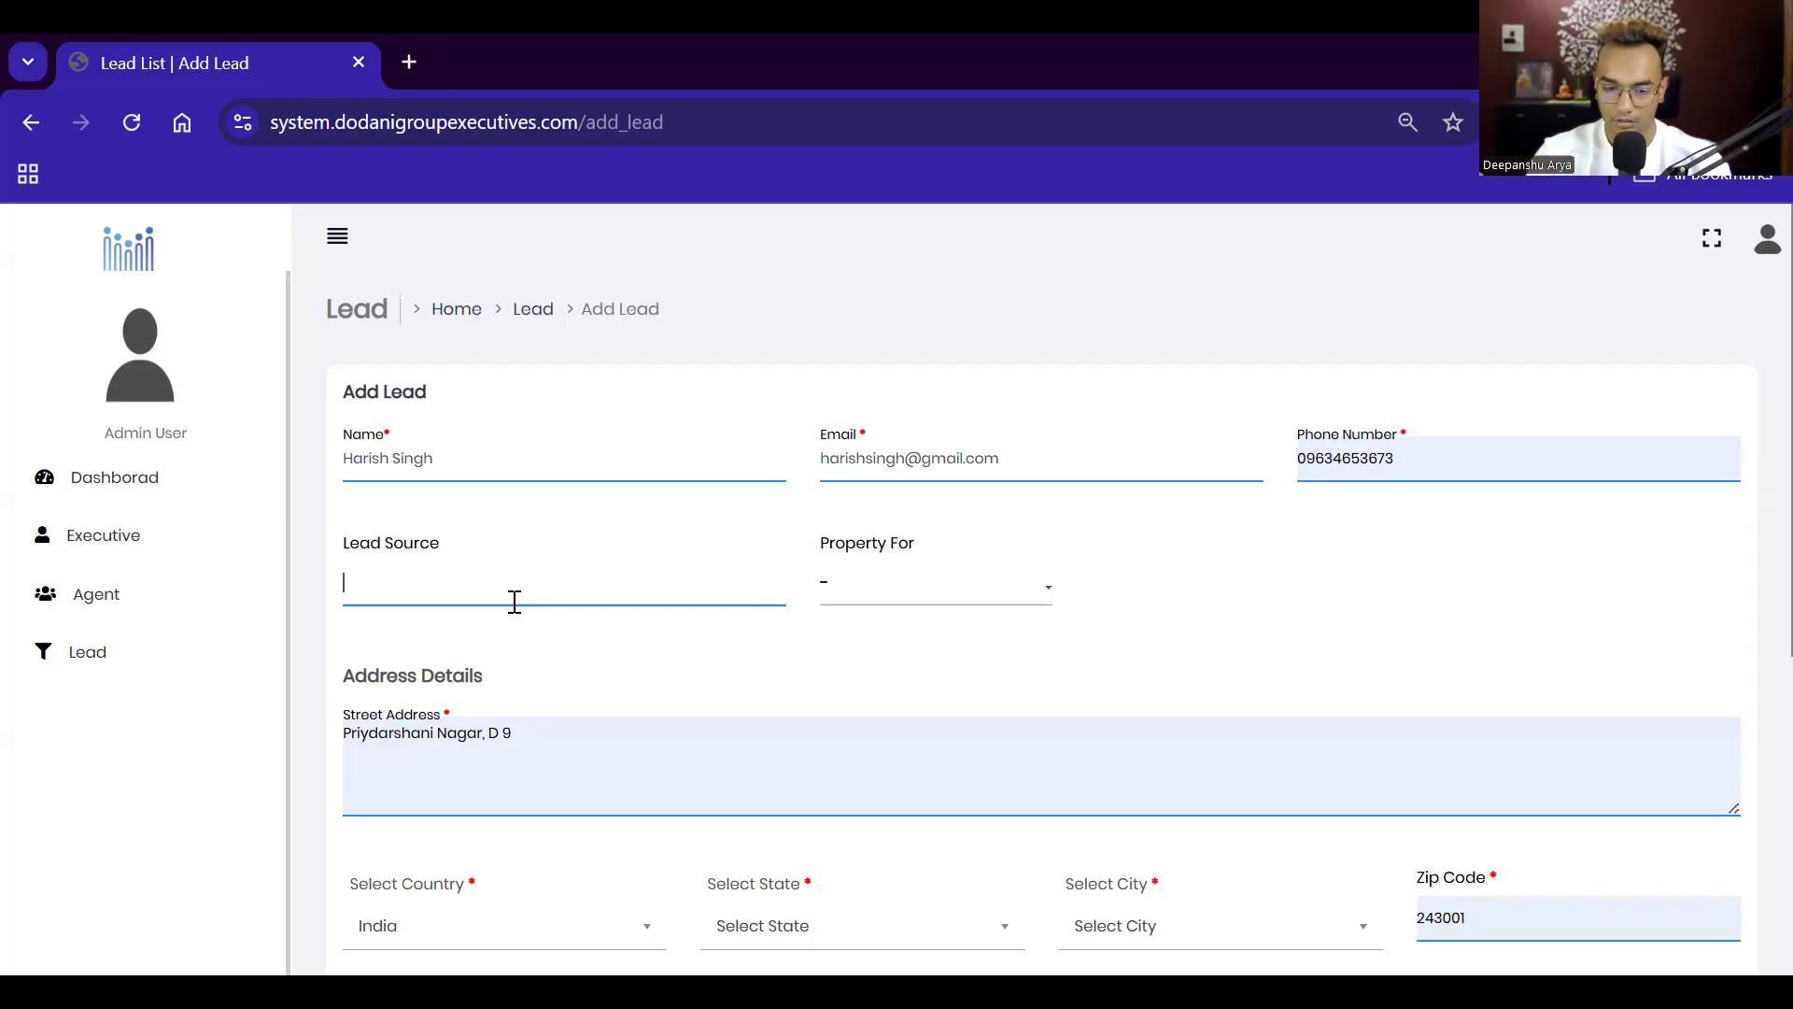
pyautogui.write('Face')
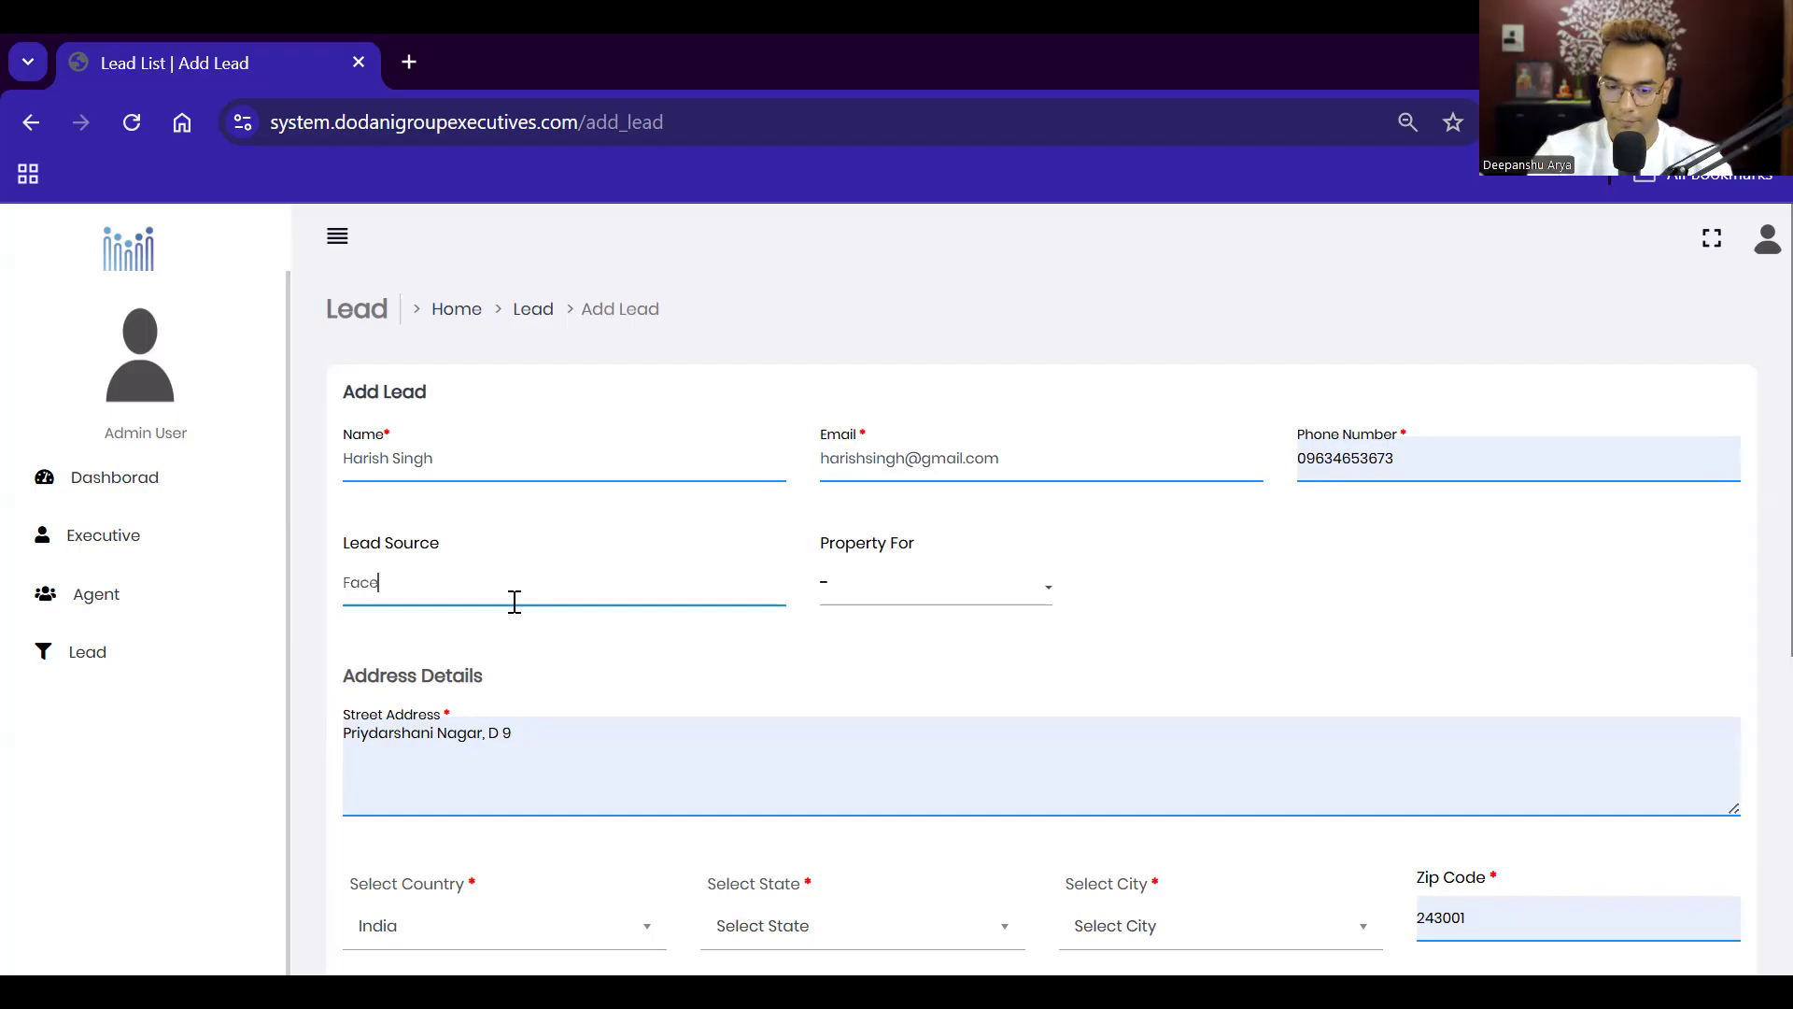
pyautogui.write('book Ad')
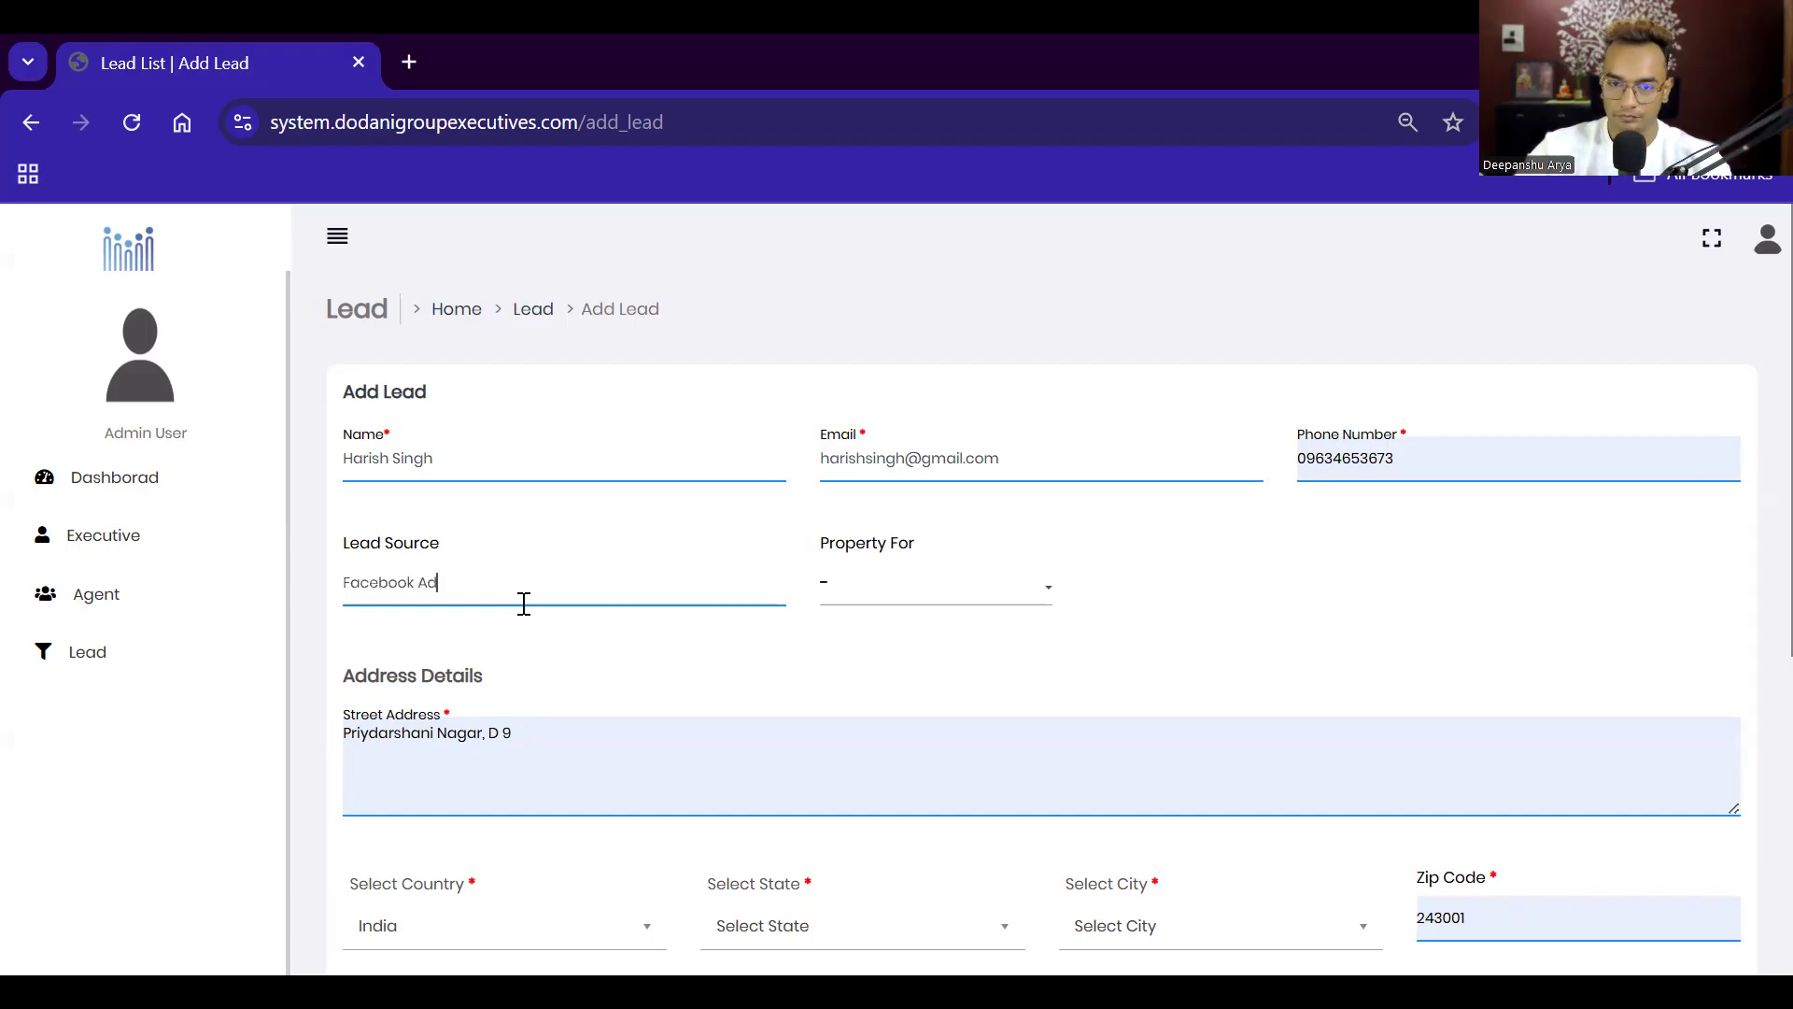
pyautogui.click(960, 608)
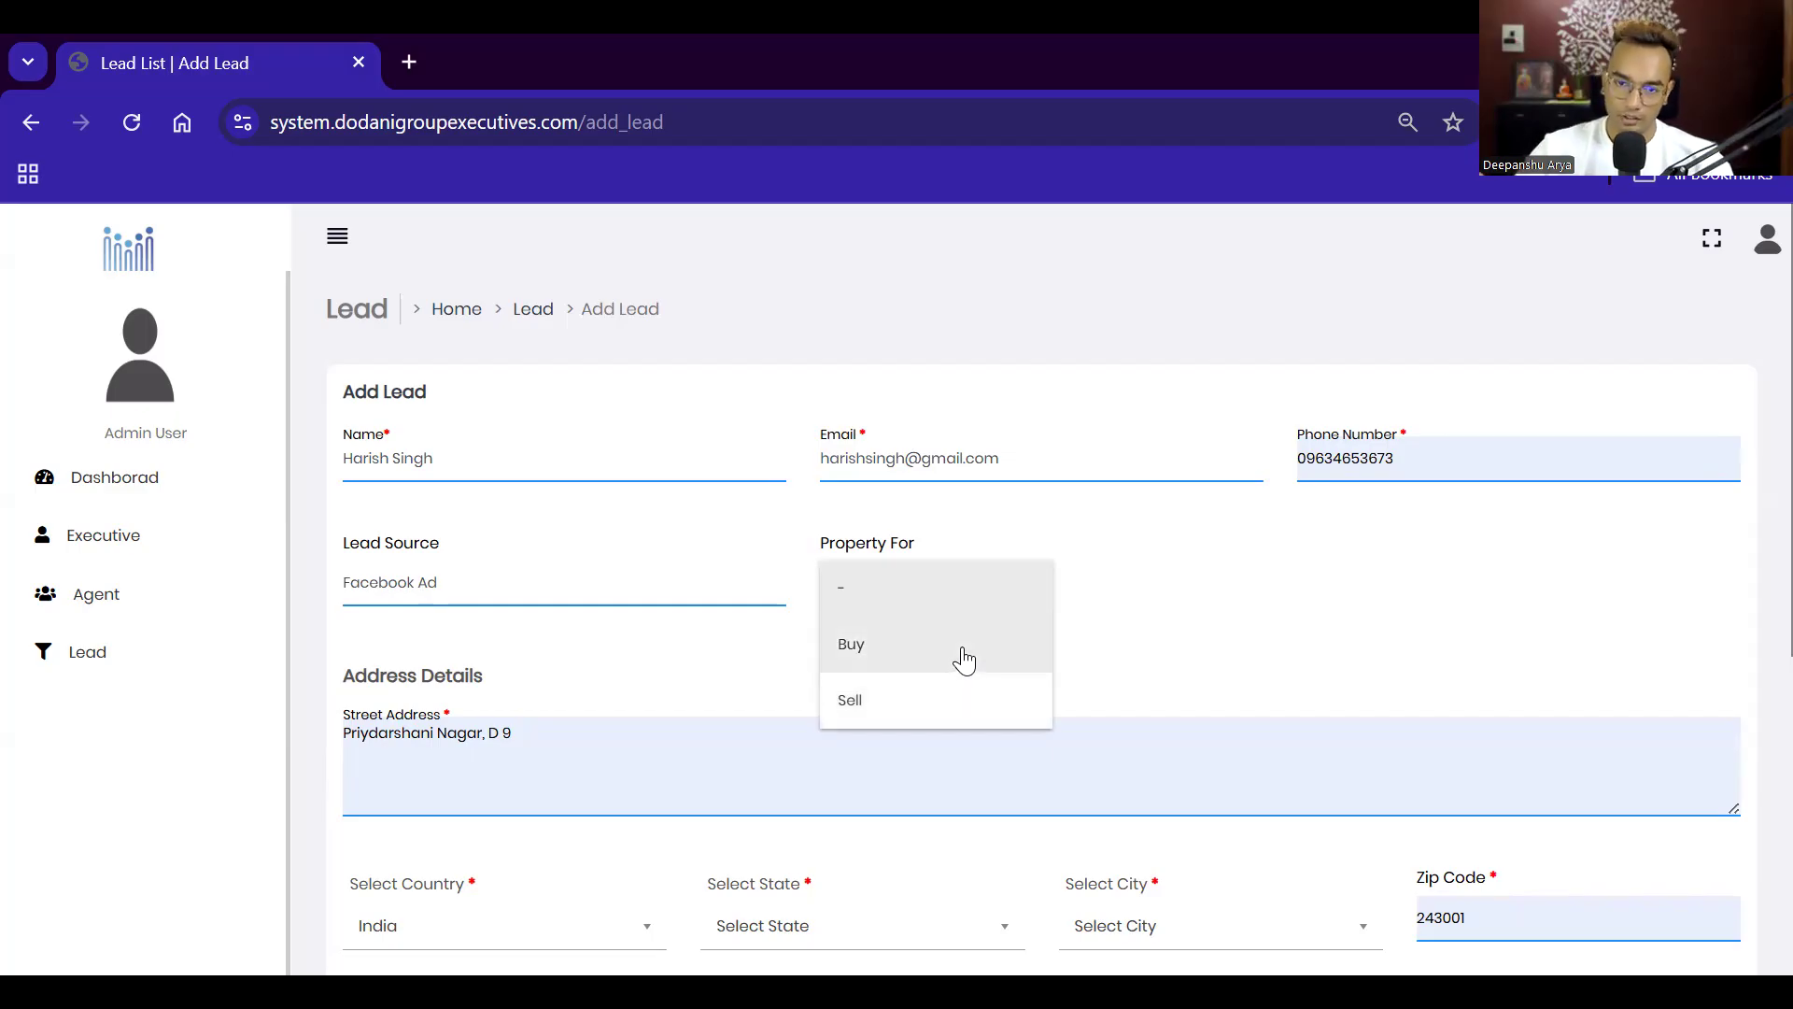
# Step: Set the property purpose to Buy and review the lead's street address
pyautogui.click(967, 656)
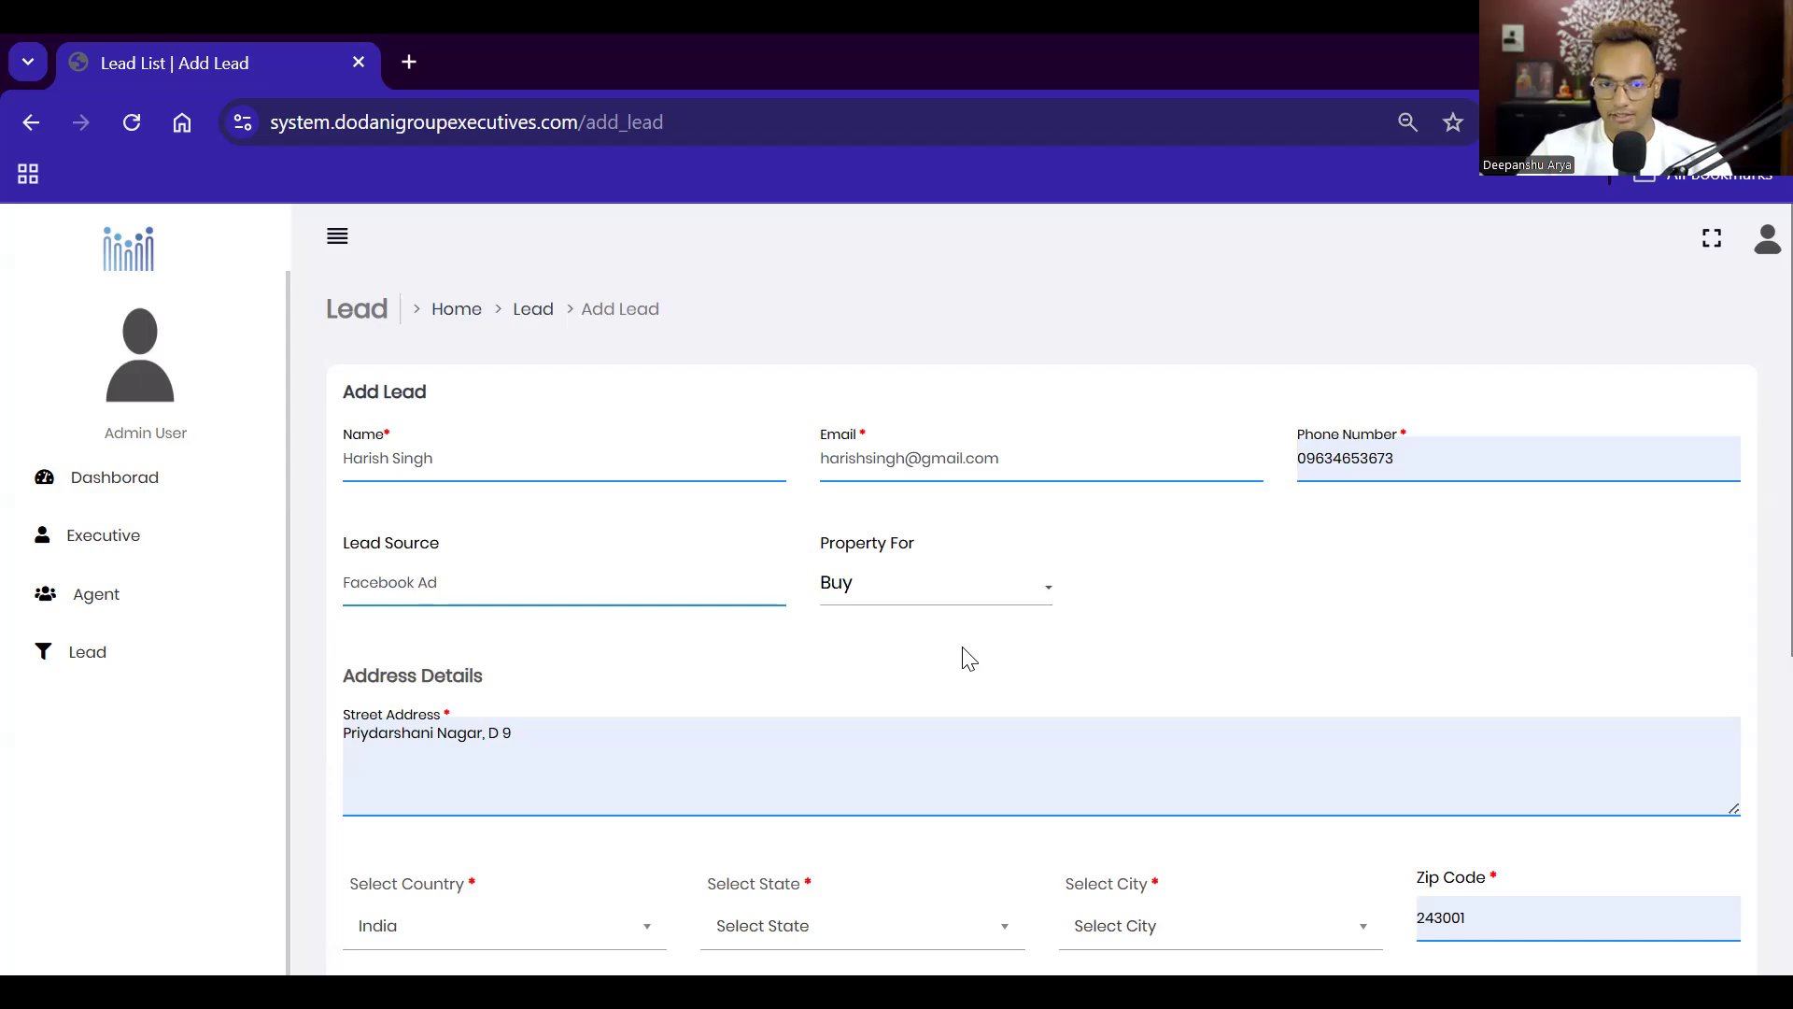
pyautogui.scroll(-1, 964, 653)
pyautogui.scroll(-2, 676, 564)
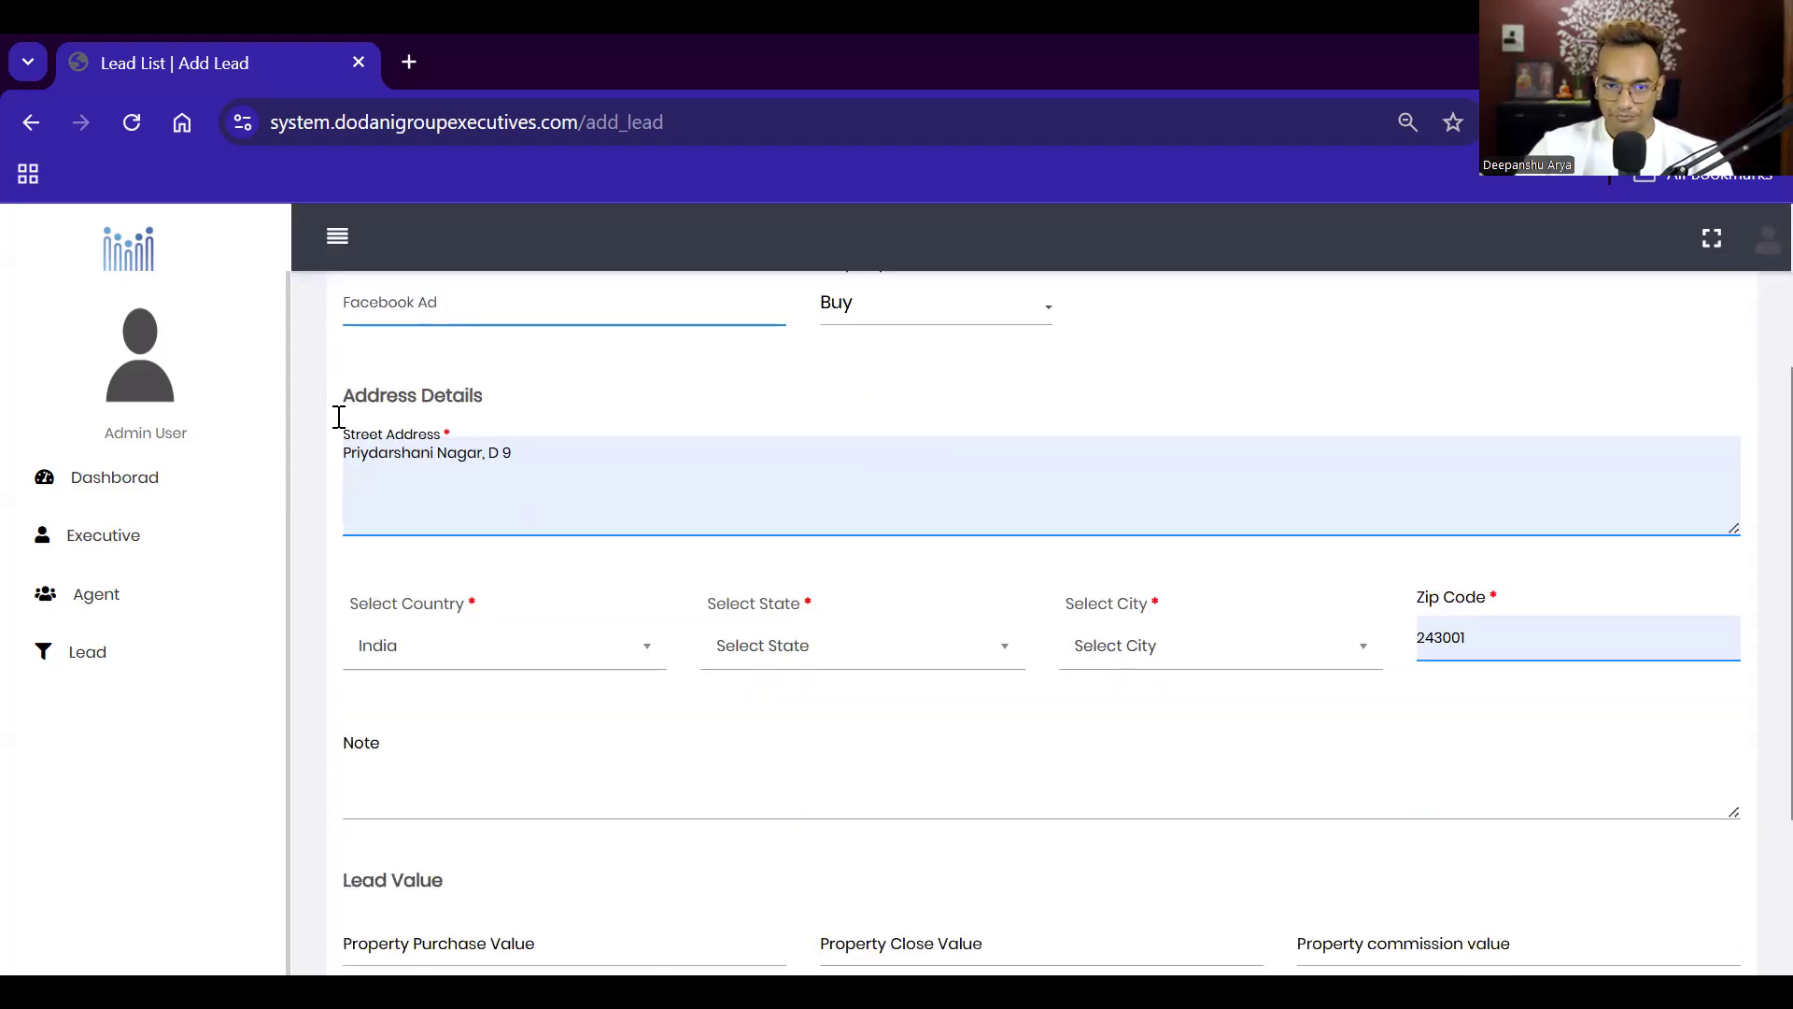
pyautogui.moveTo(583, 459); pyautogui.dragTo(337, 468)
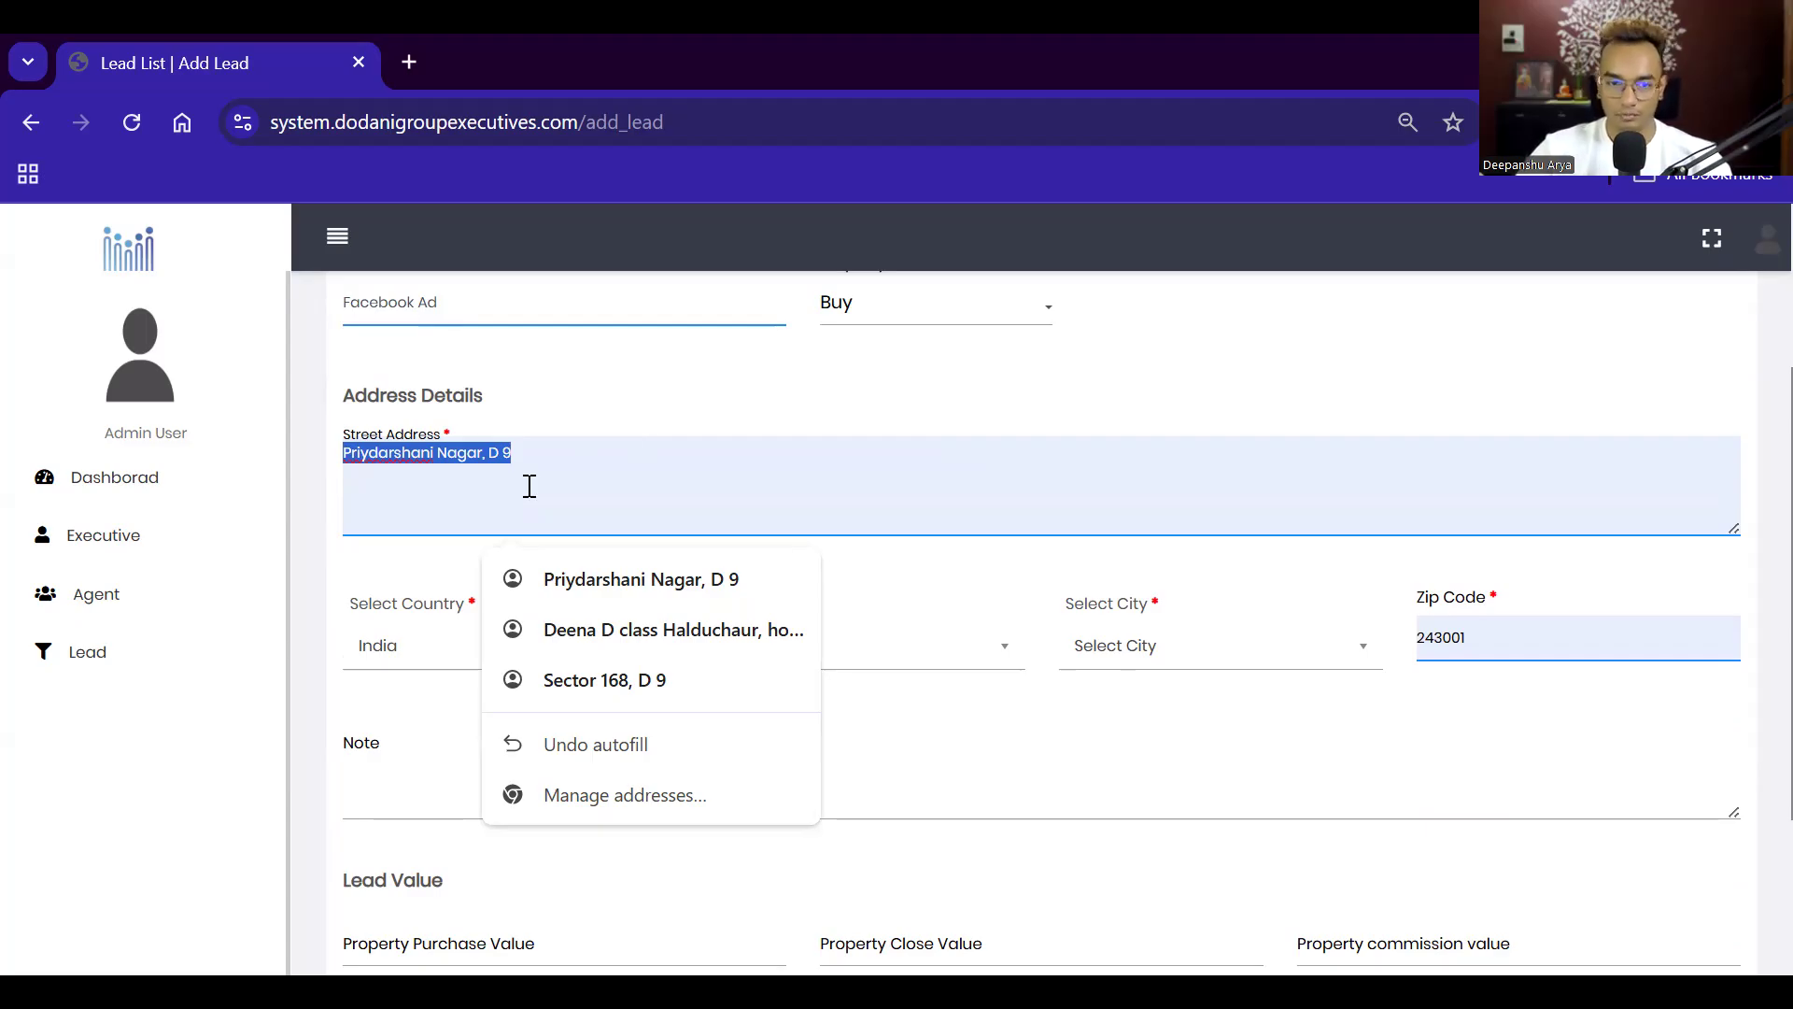
pyautogui.click(689, 455)
# Step: Choose state Uttarakhand, city Haldwani and the Haldwani zip code 263139
pyautogui.click(380, 644)
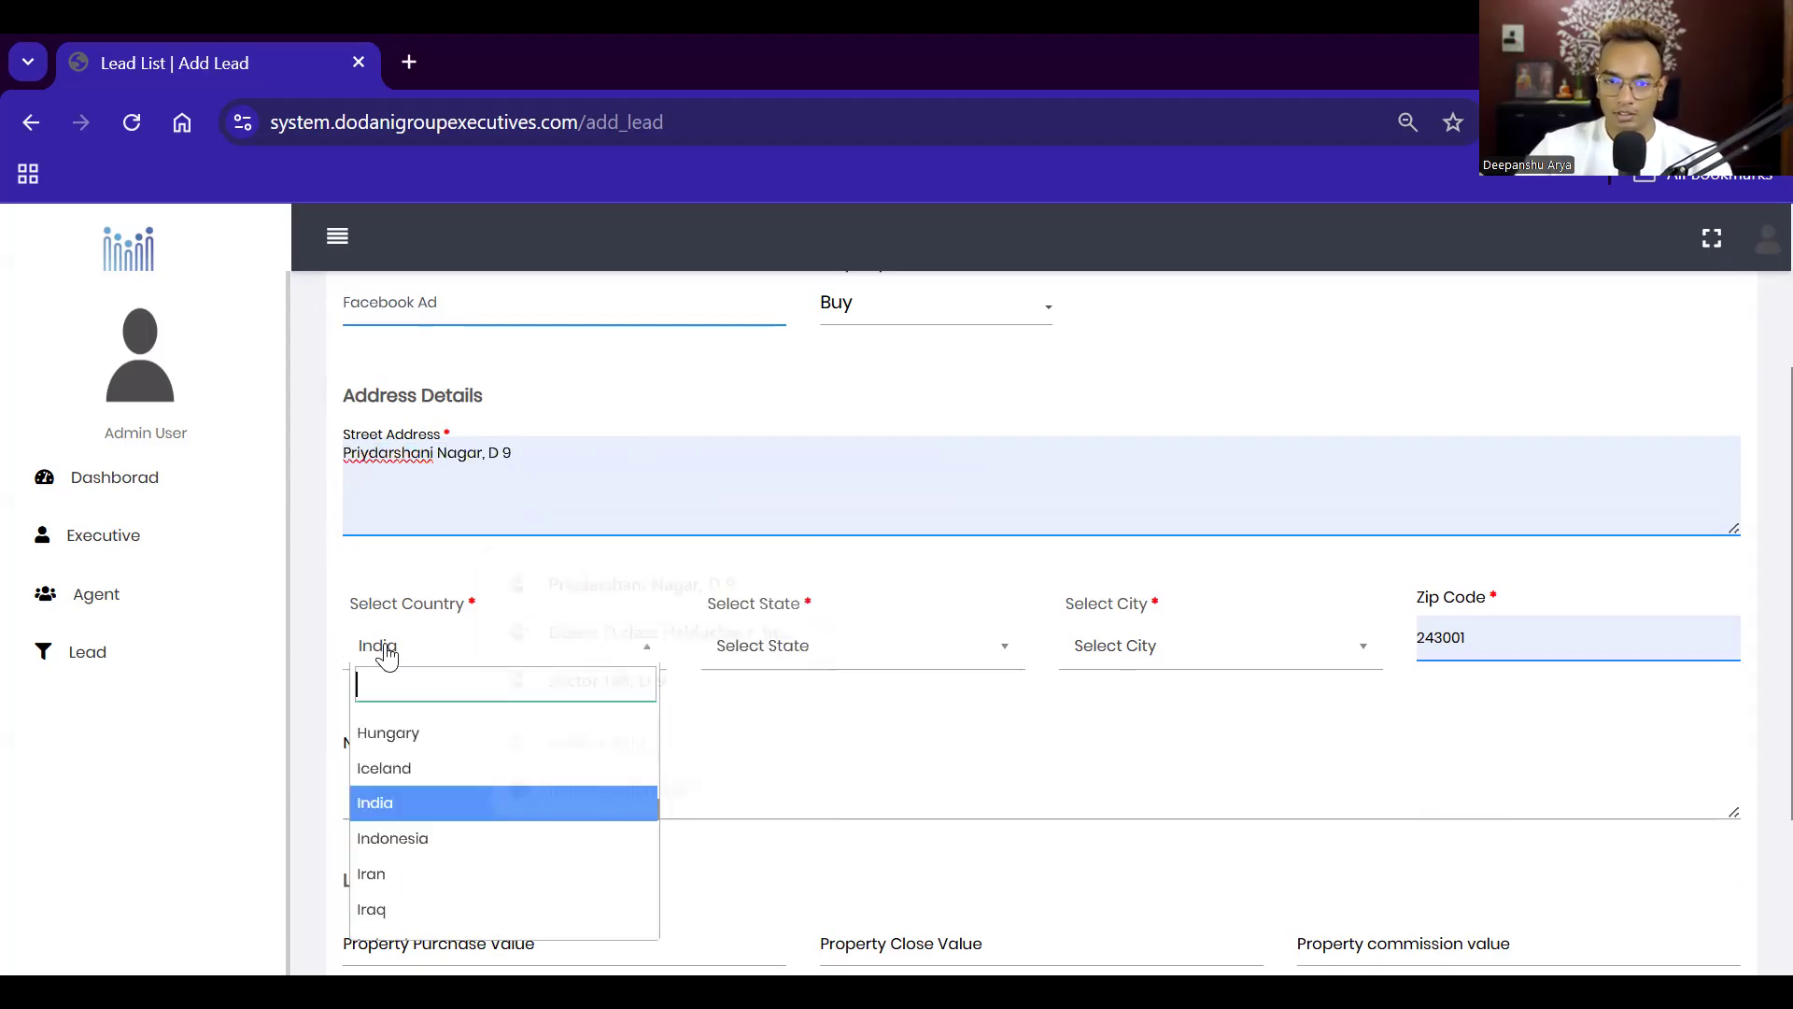
pyautogui.click(702, 645)
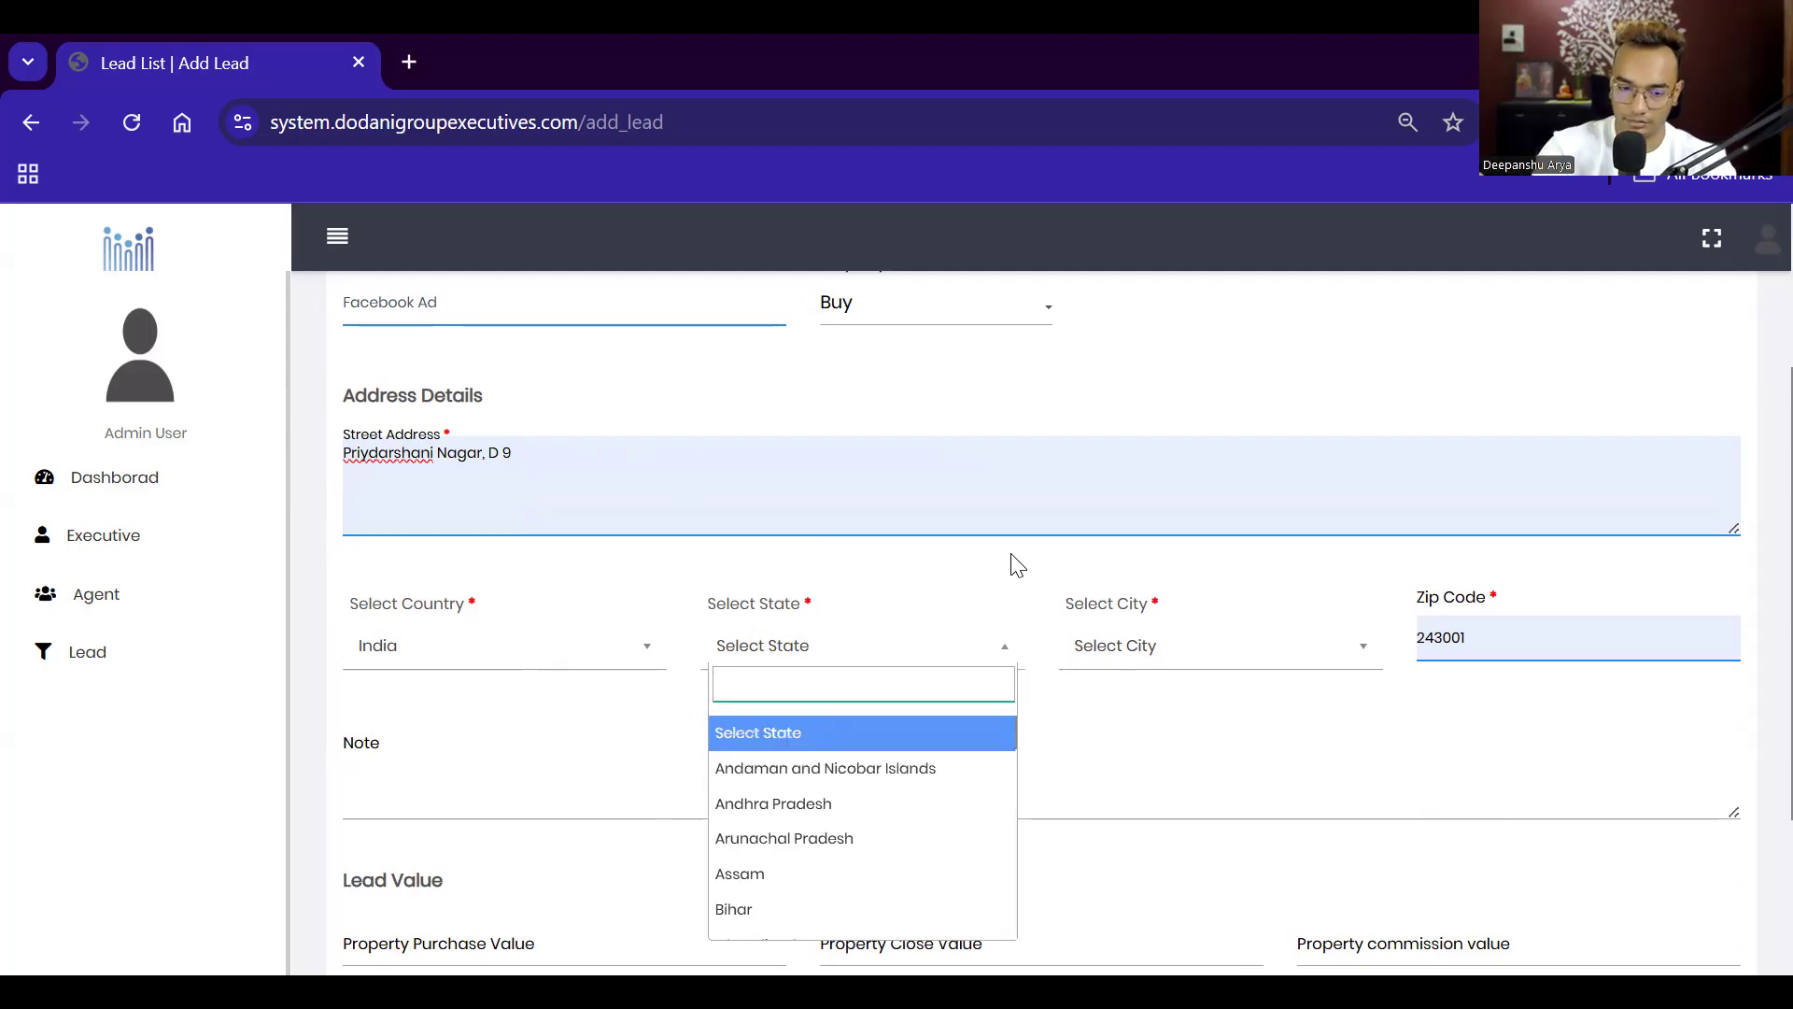
pyautogui.write('utt')
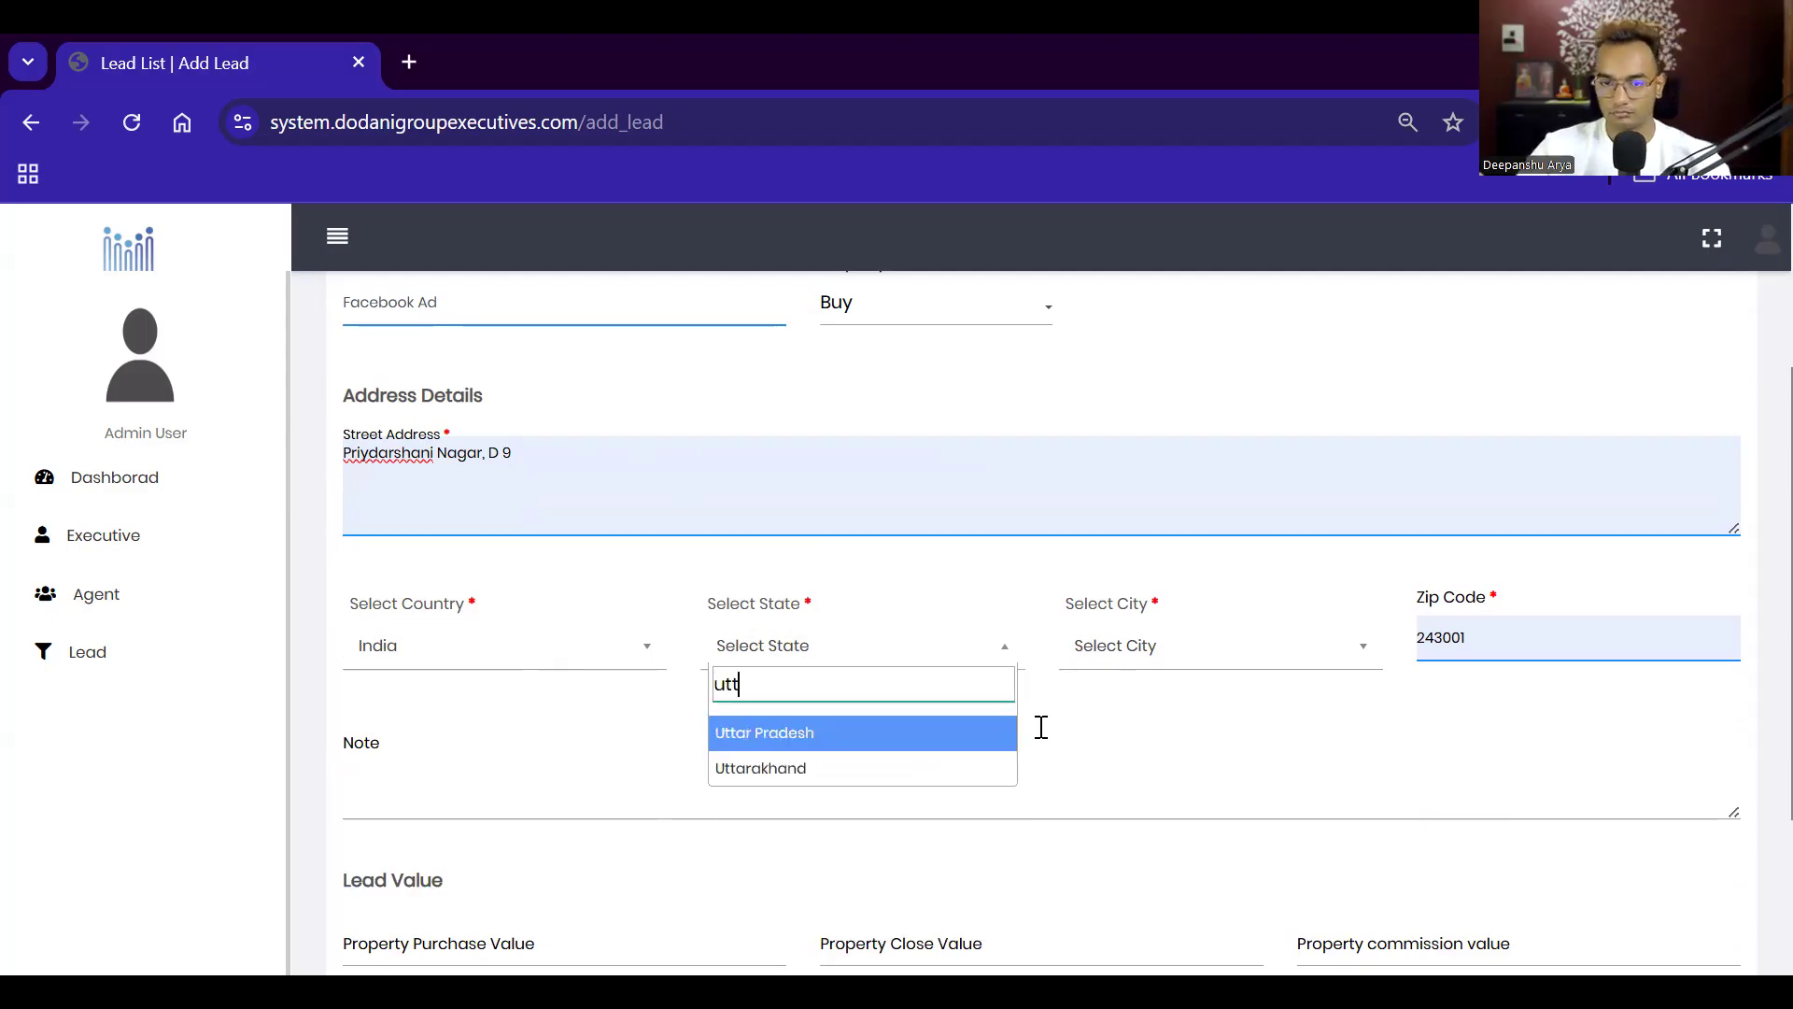
pyautogui.click(852, 767)
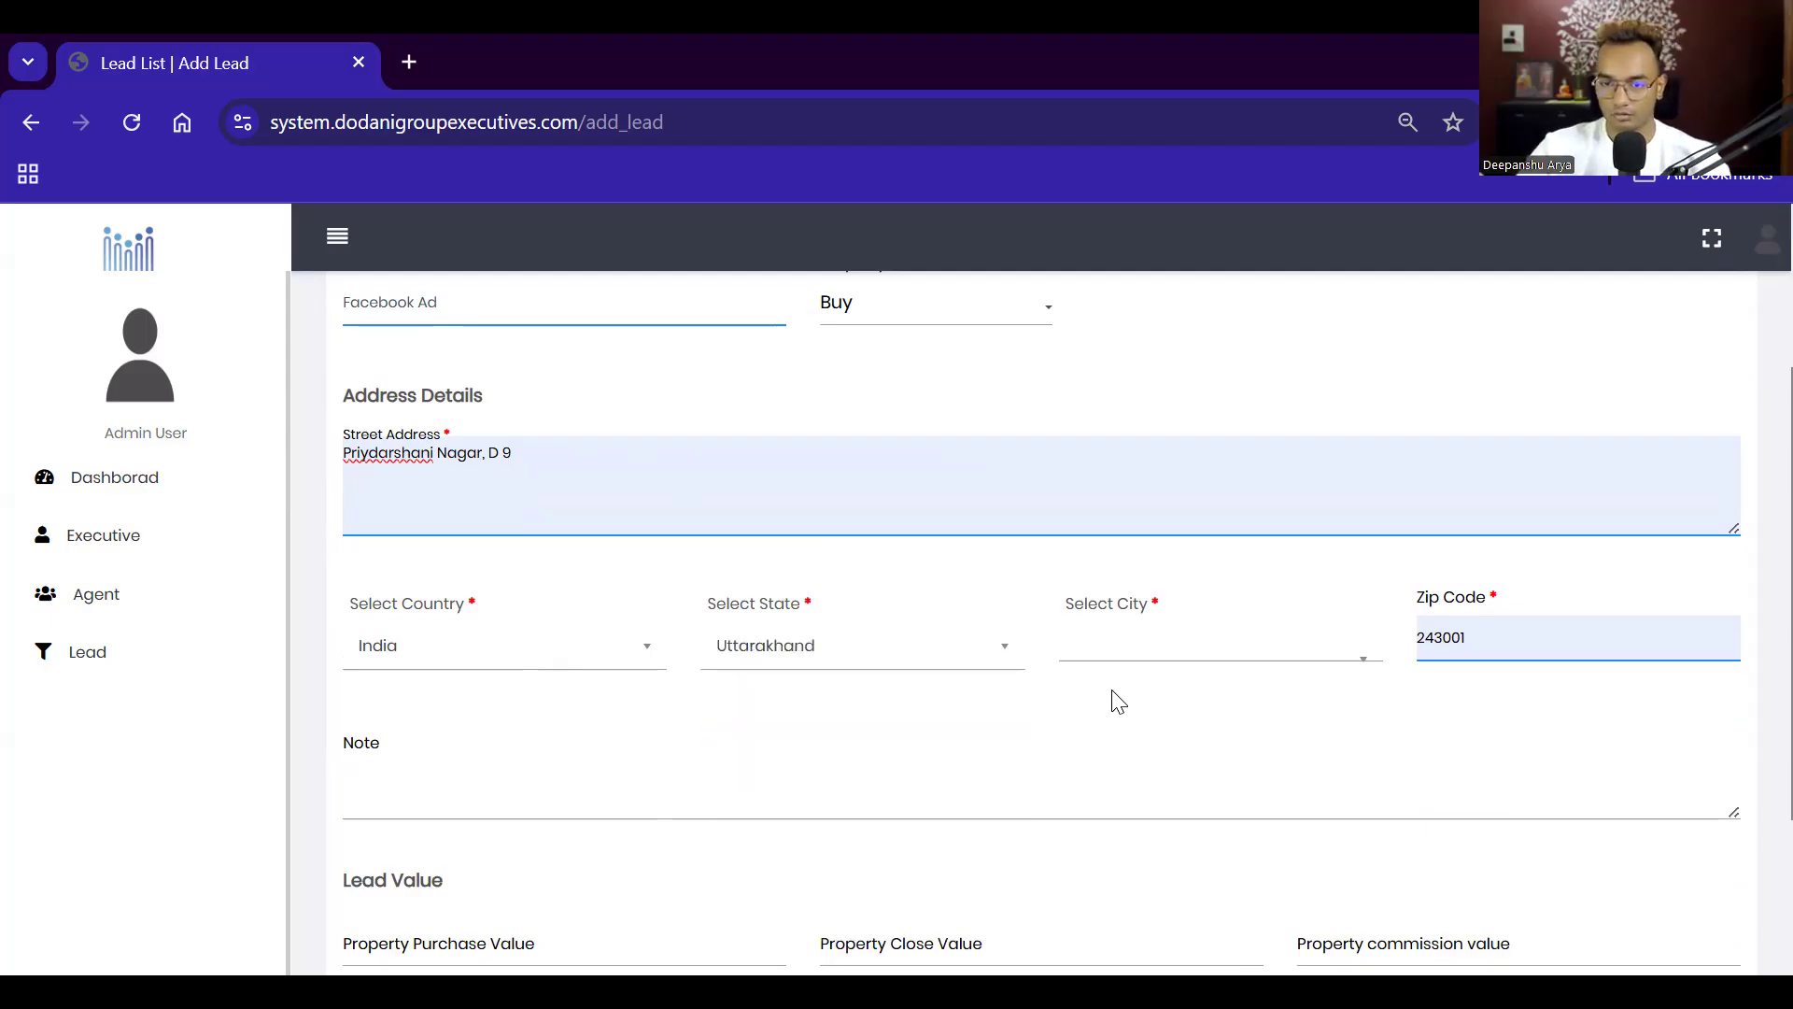
pyautogui.click(1220, 642)
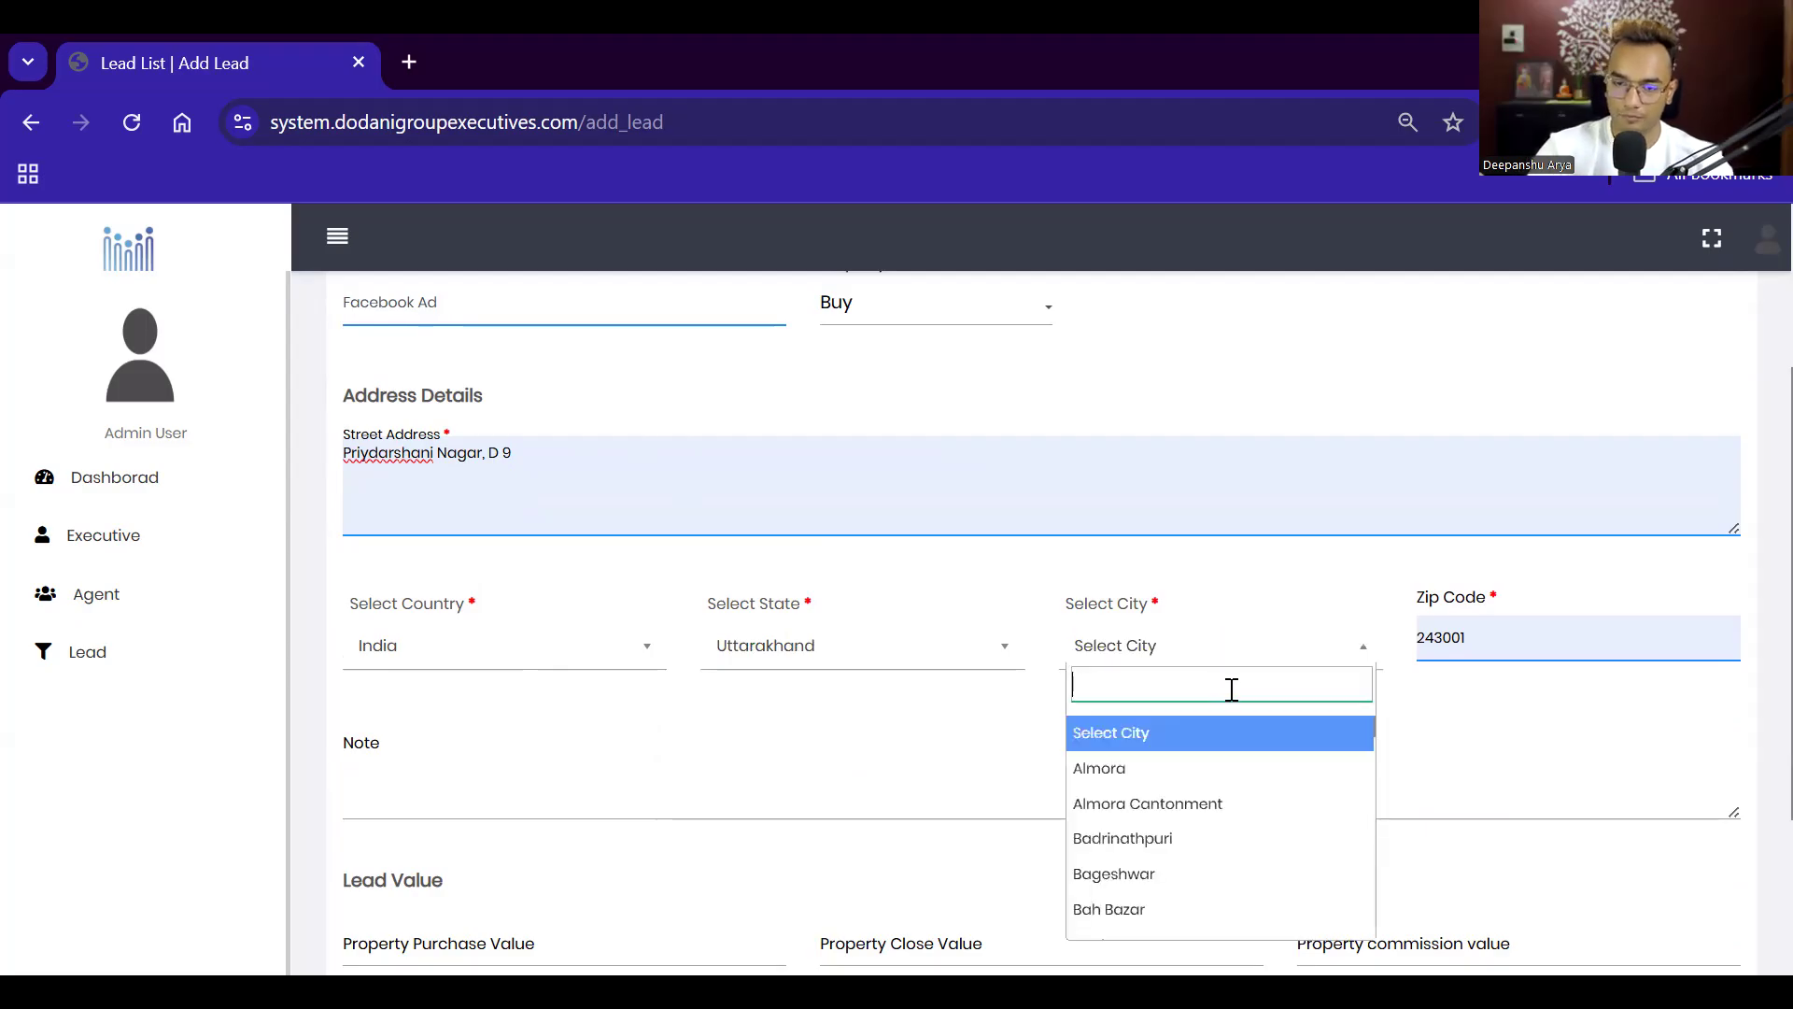
pyautogui.write('hal')
pyautogui.press('Return')
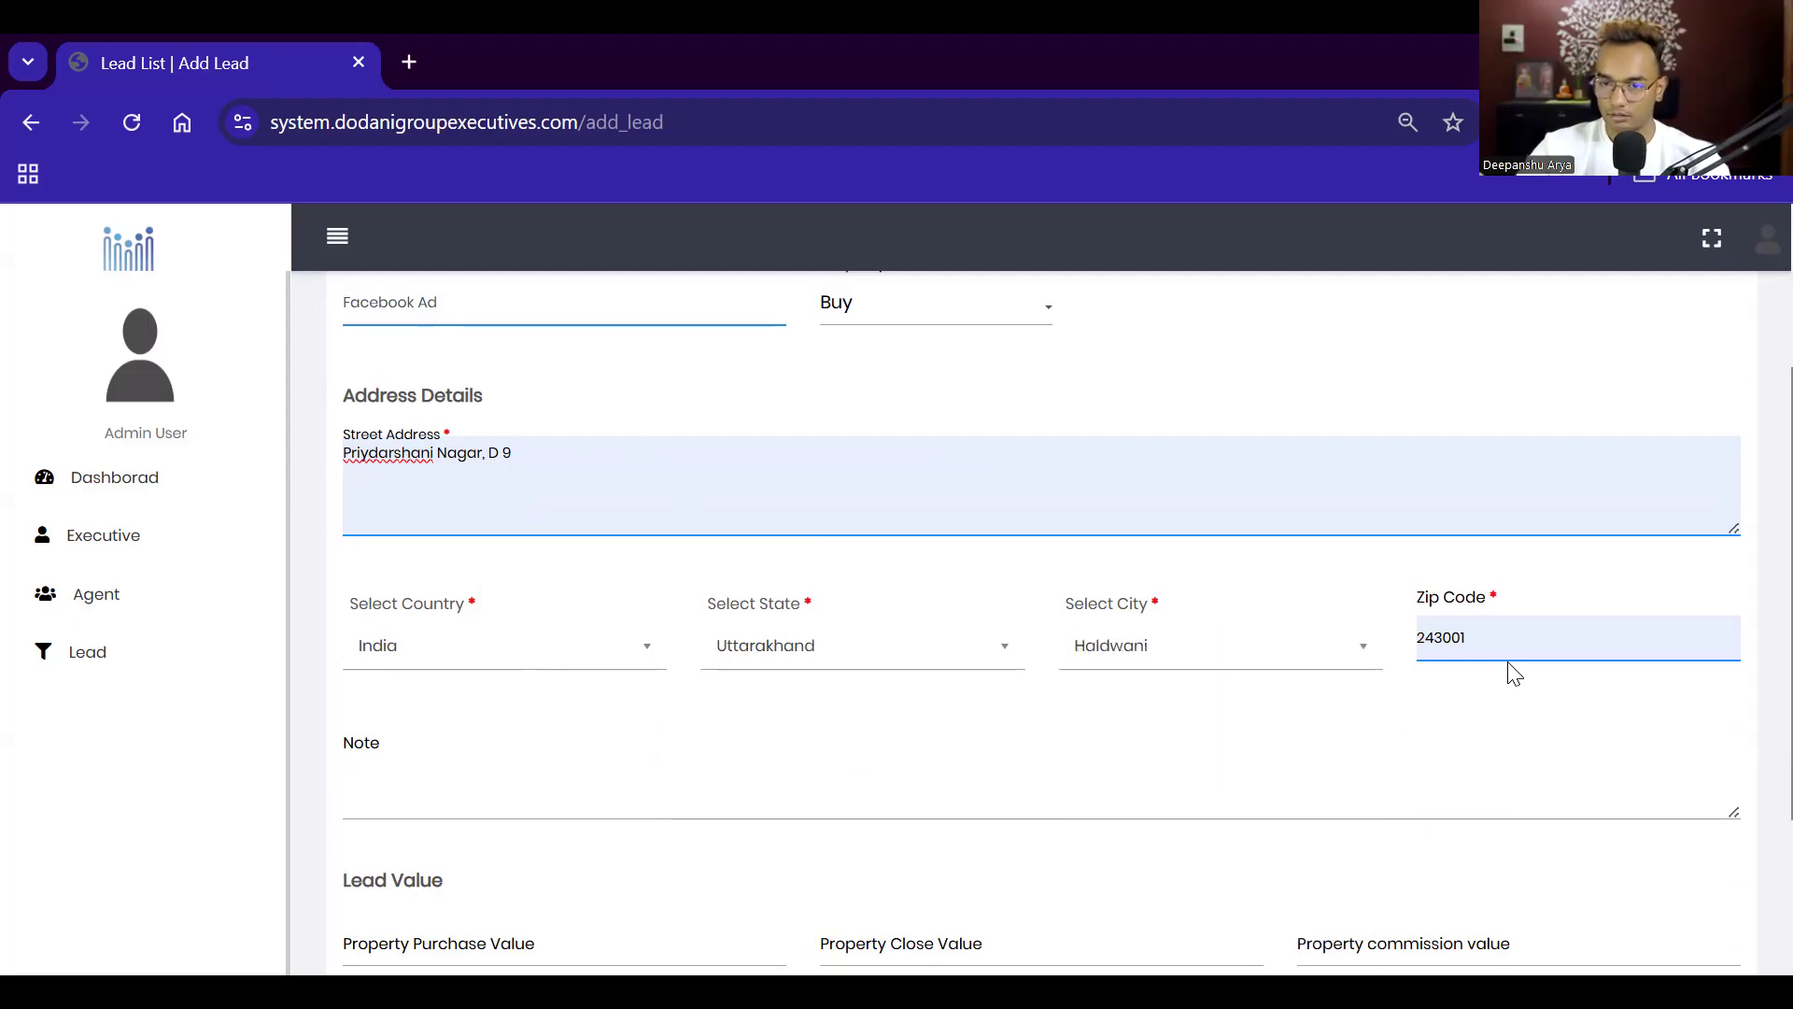
pyautogui.click(1511, 649)
pyautogui.click(1629, 753)
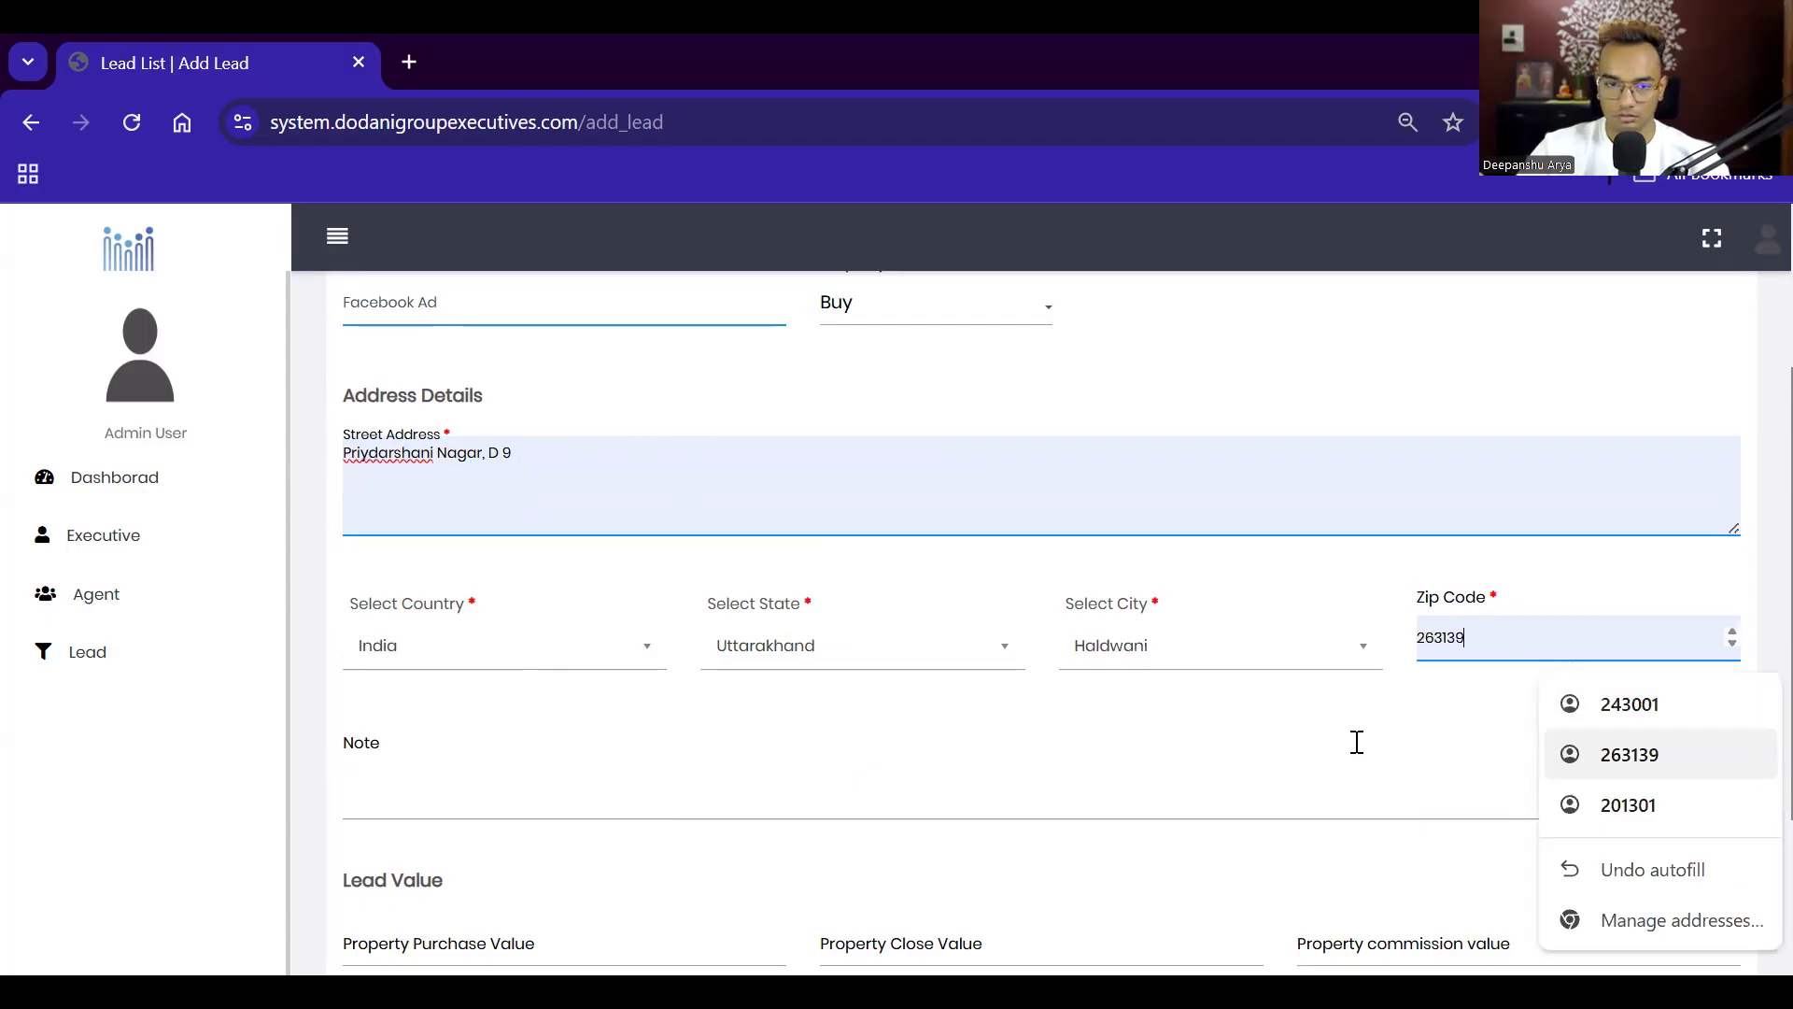
pyautogui.scroll(-3, 477, 545)
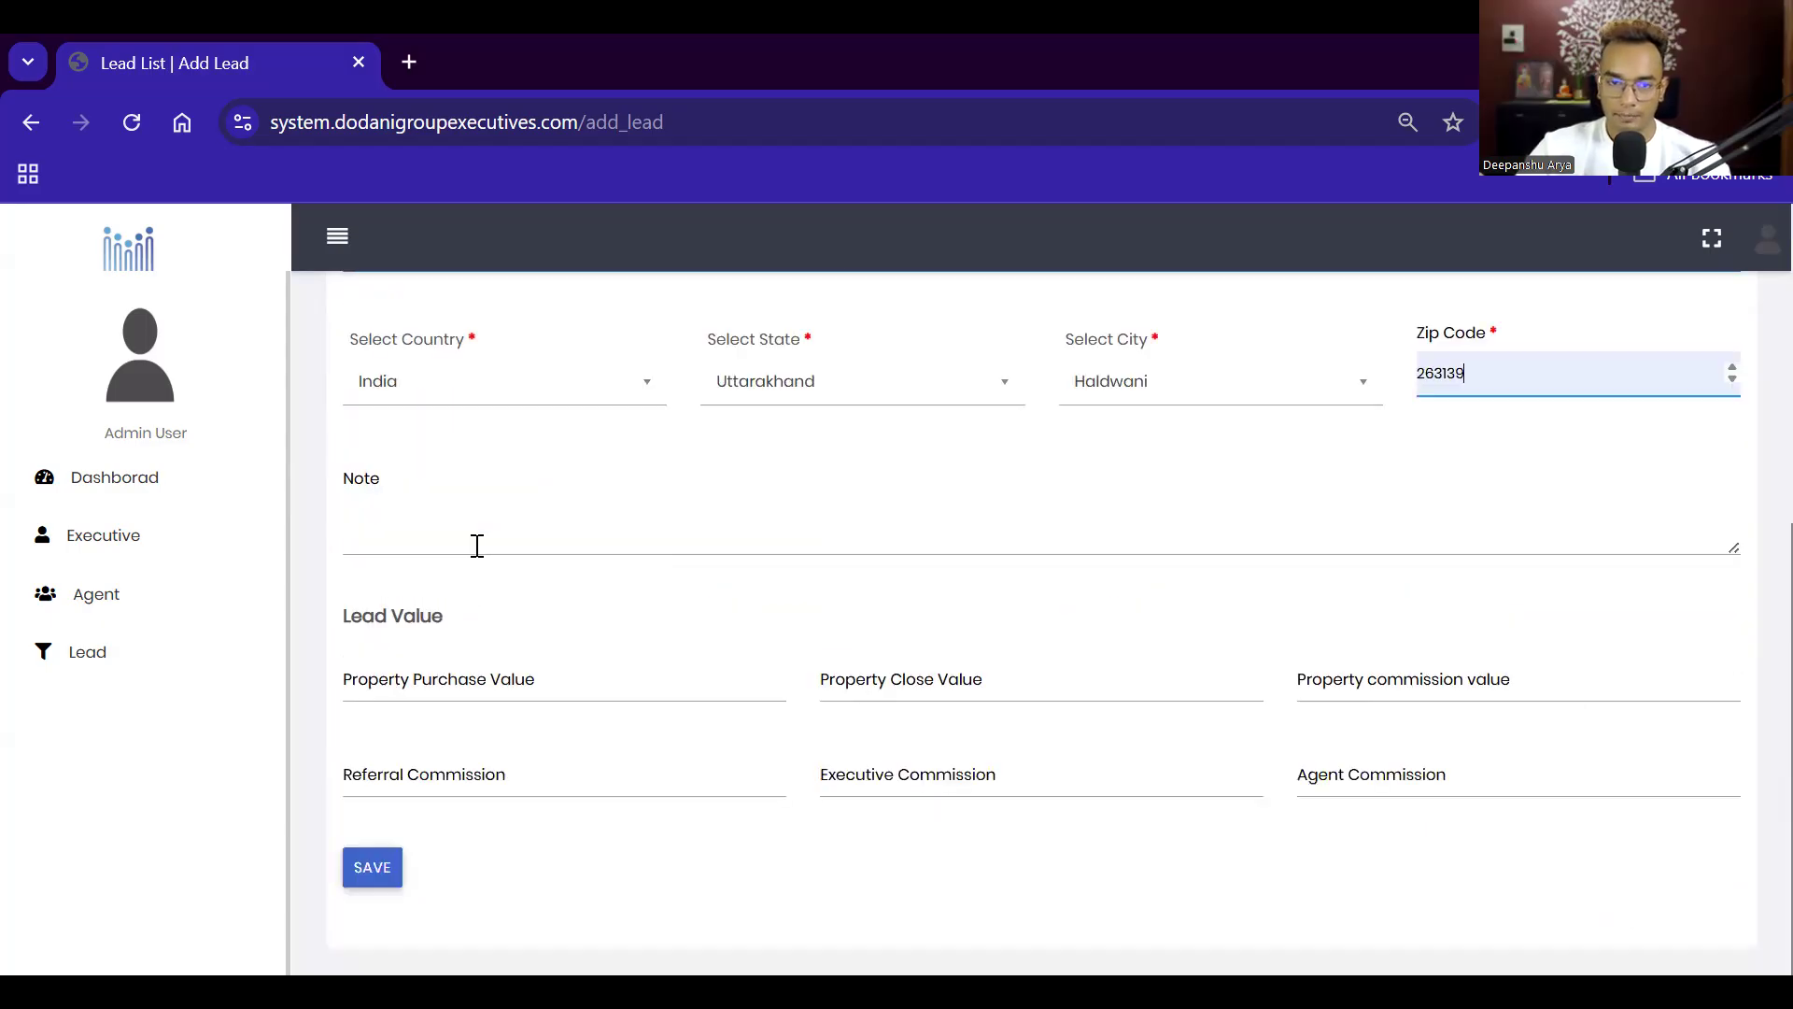
# Step: Place the cursor in the lead's note field, leaving it empty
pyautogui.click(477, 545)
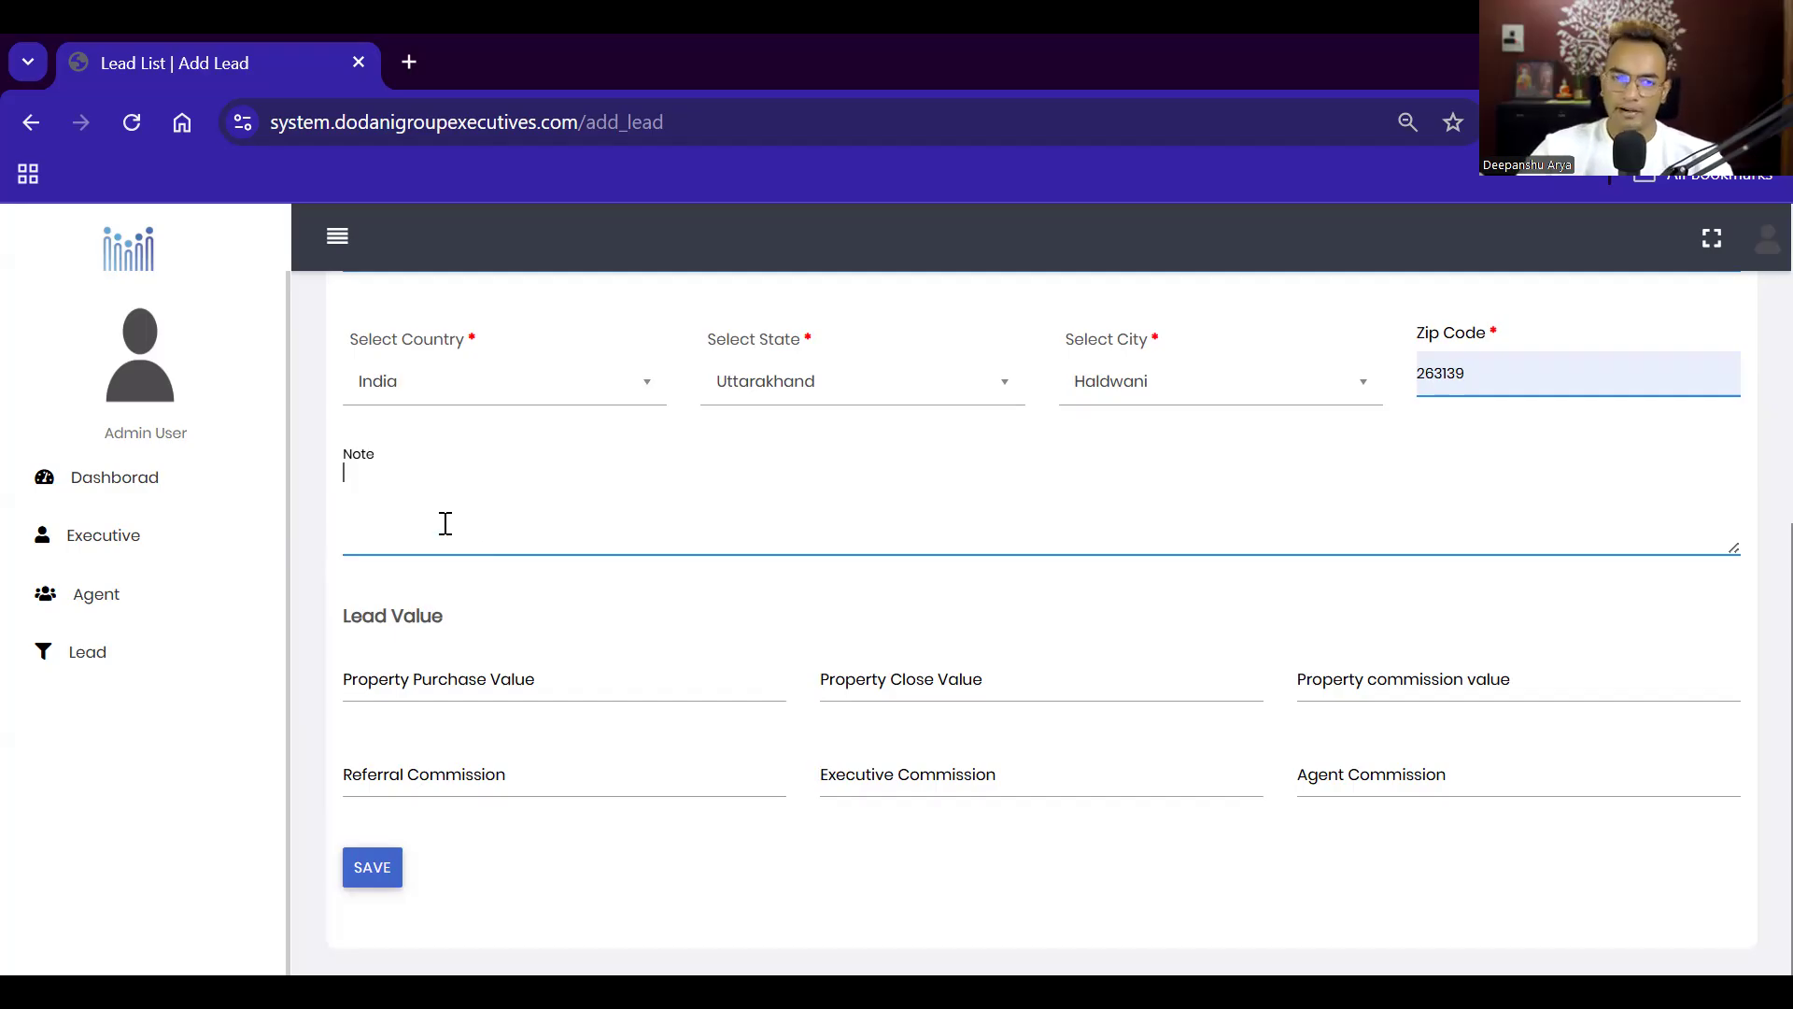
pyautogui.scroll(1, 527, 530)
pyautogui.scroll(1, 533, 518)
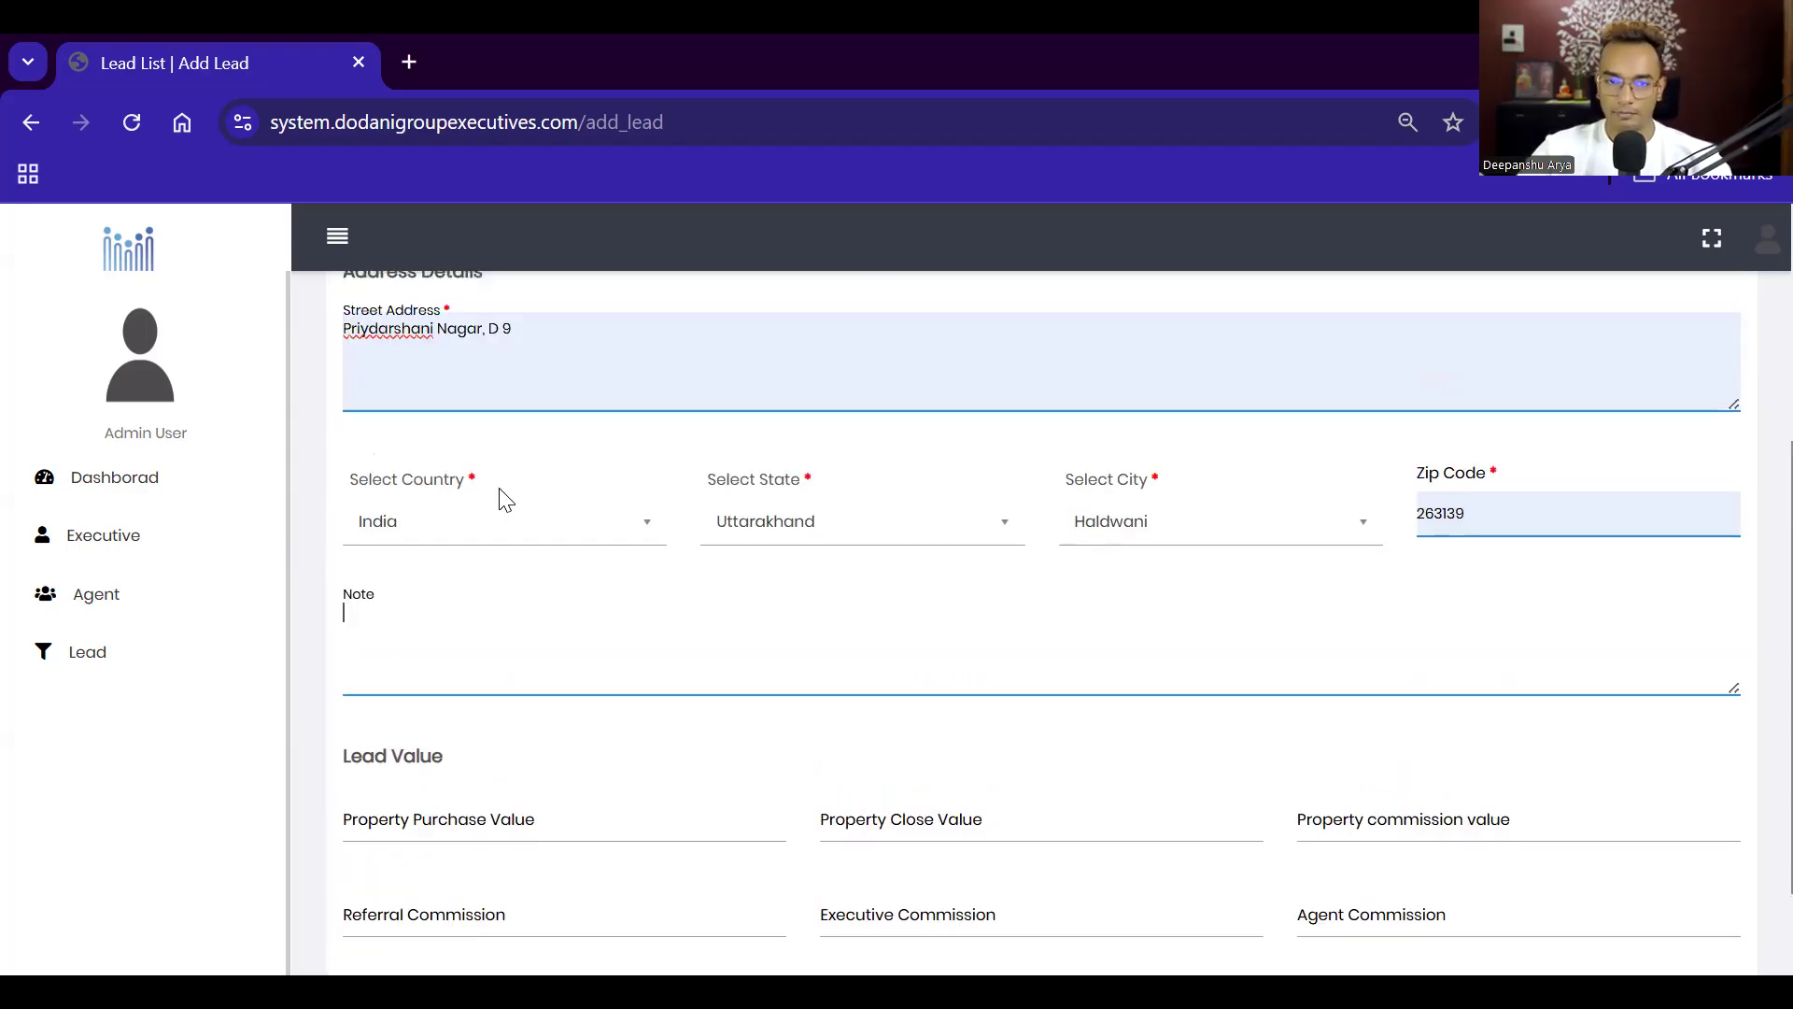
pyautogui.doubleClick(473, 482)
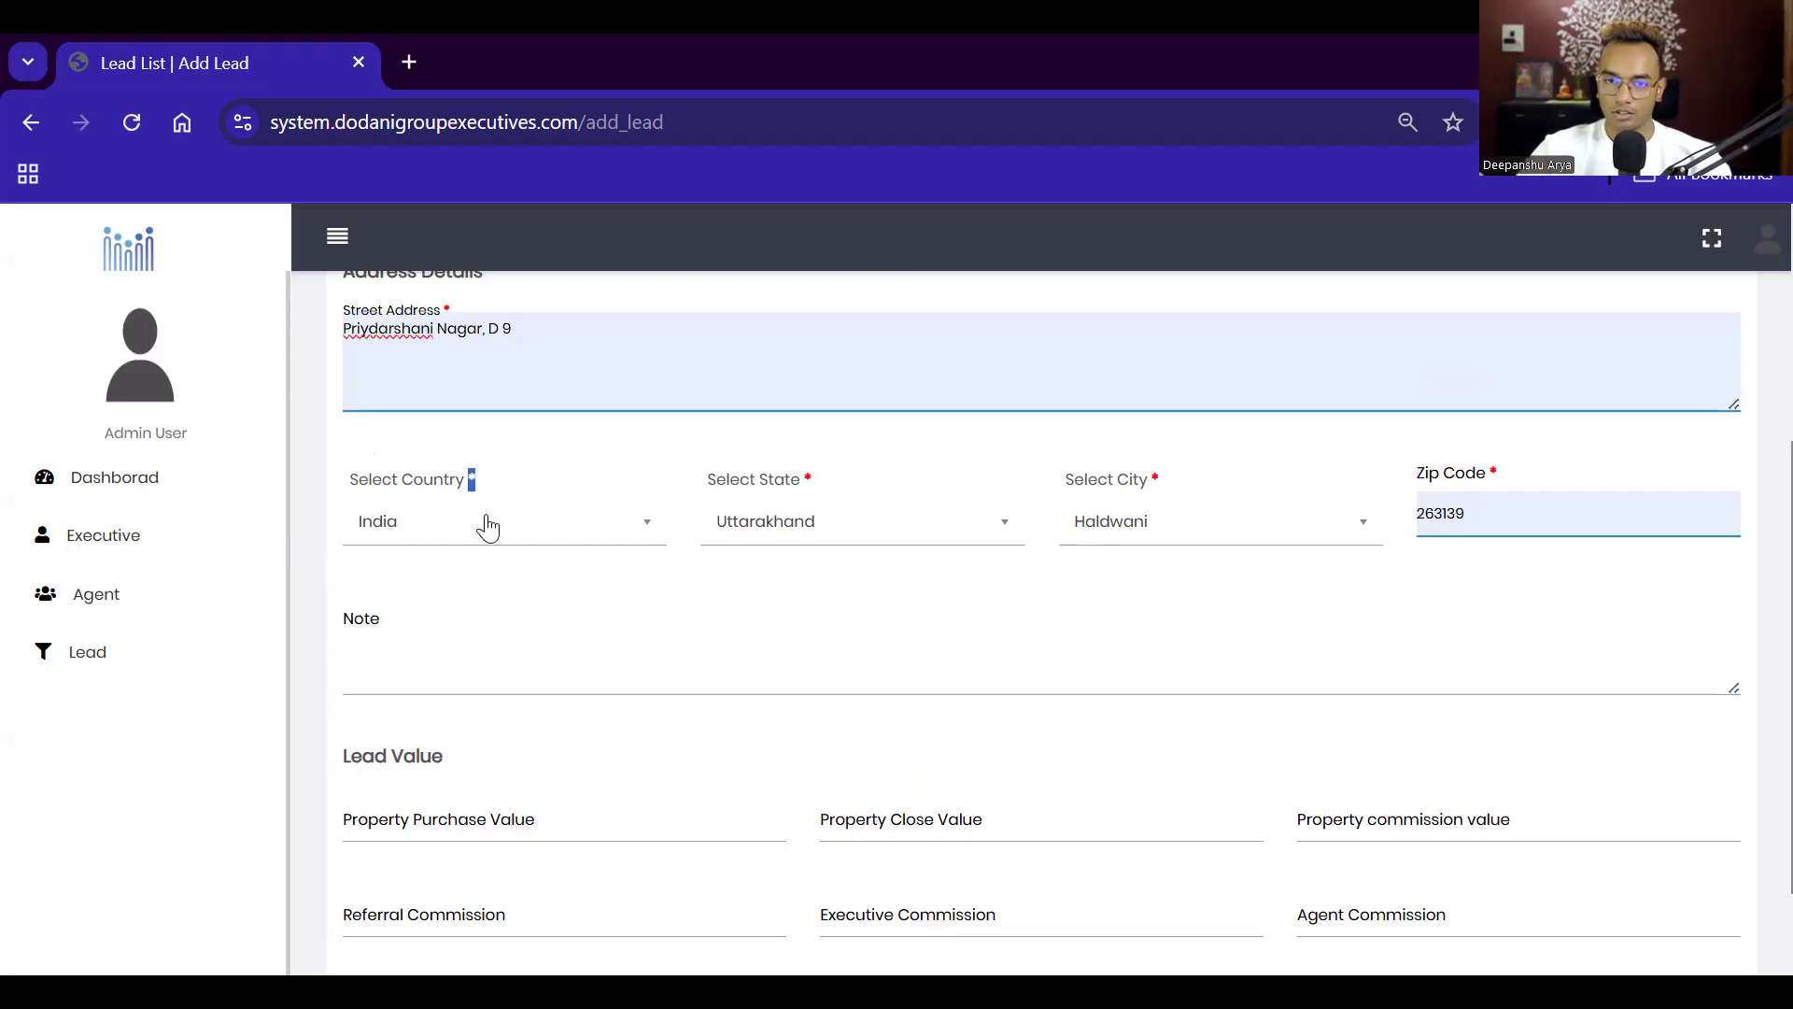
pyautogui.scroll(3, 489, 526)
pyautogui.scroll(1, 492, 526)
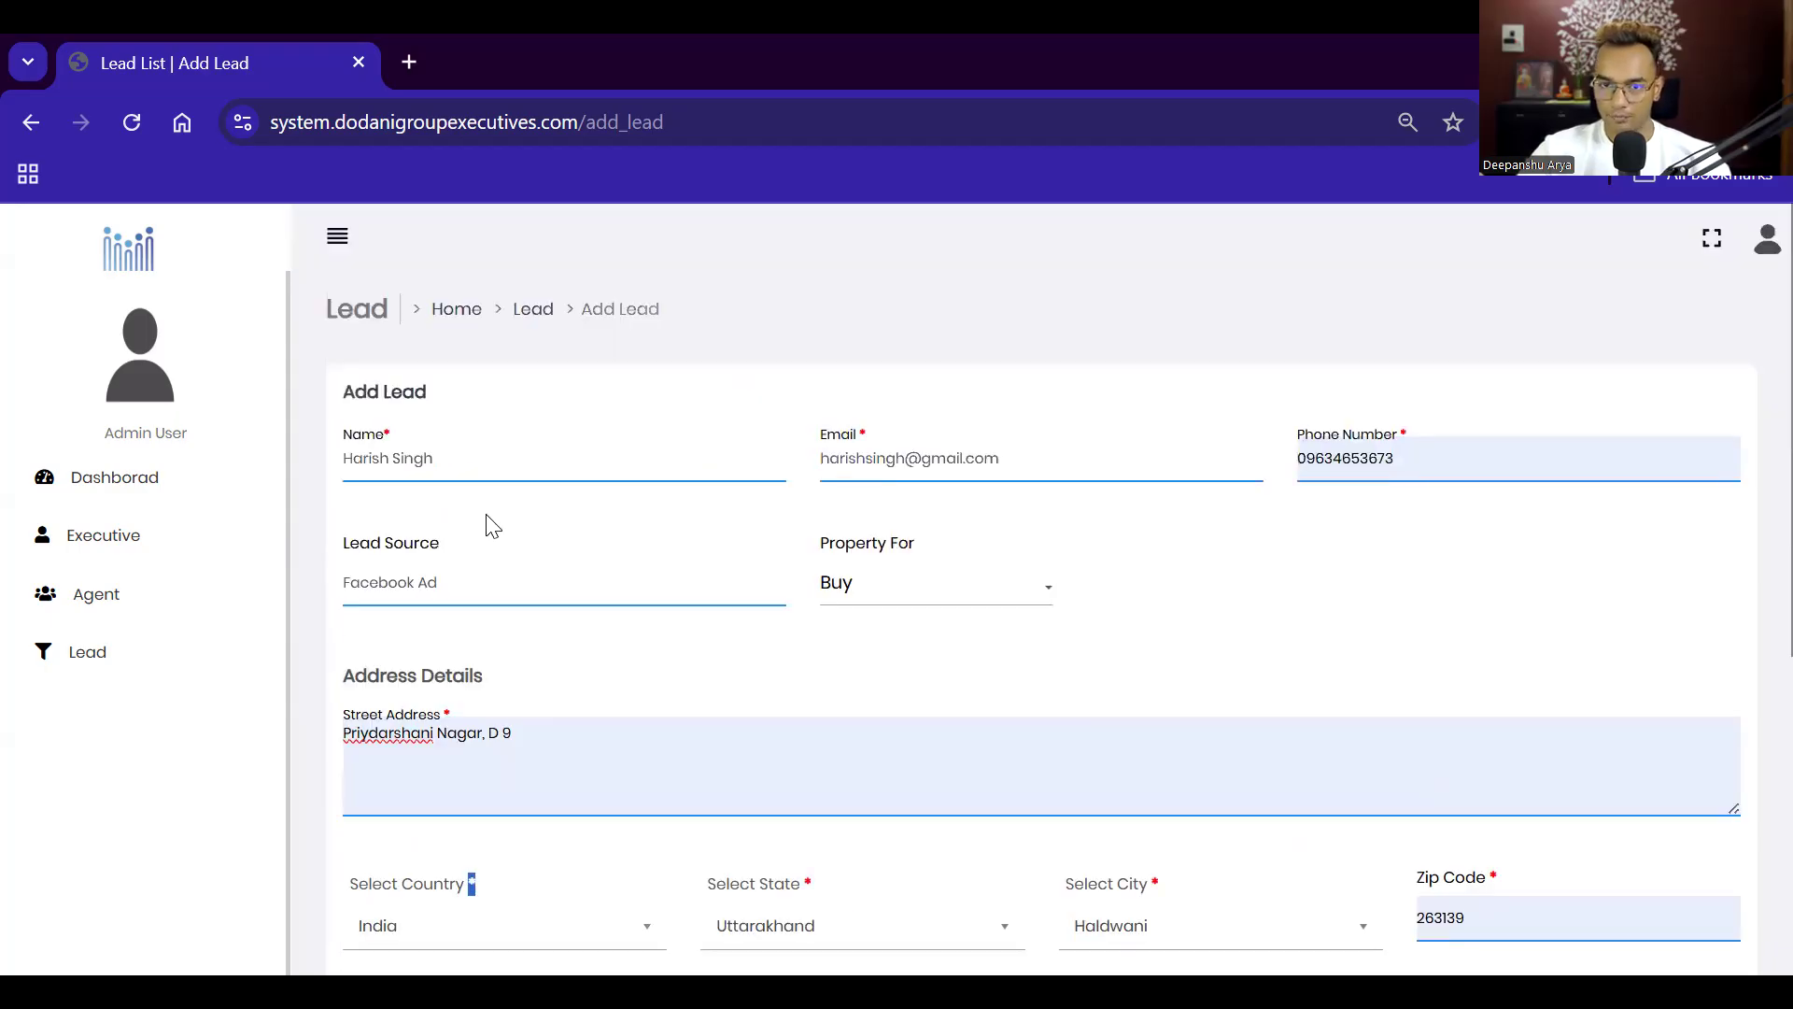
pyautogui.scroll(-5, 492, 526)
pyautogui.click(392, 490)
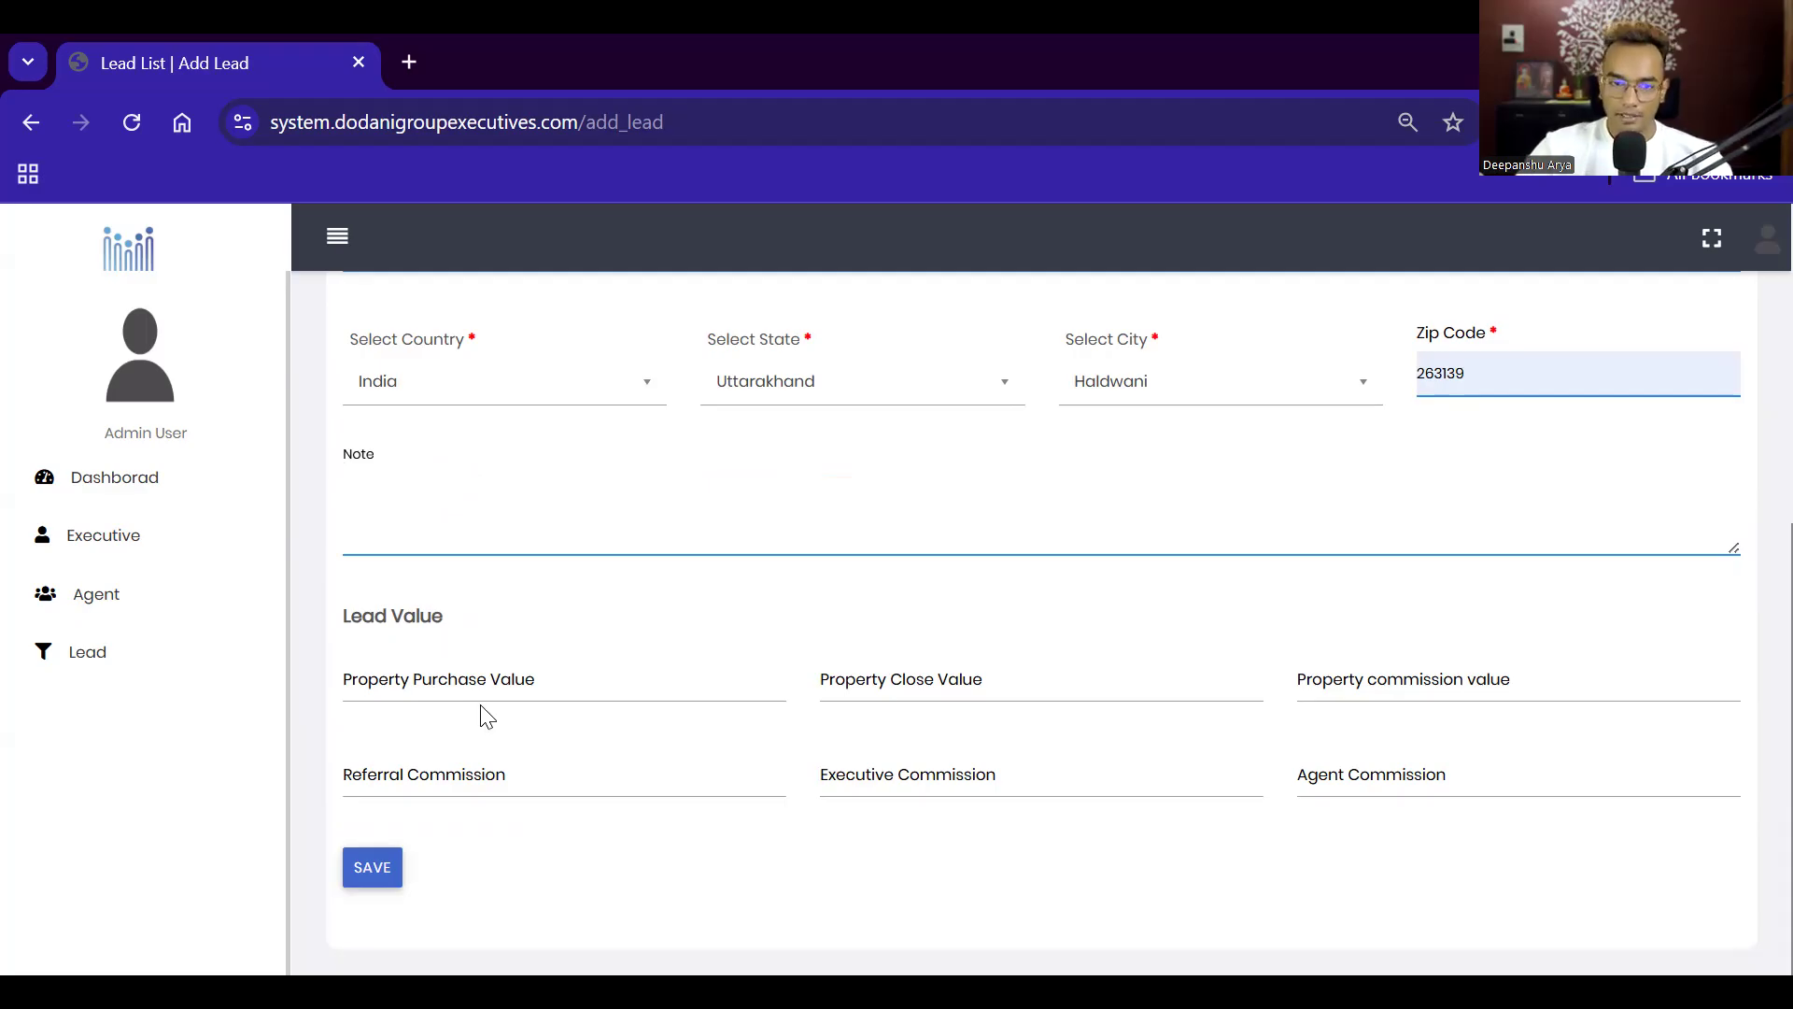
# Step: Set Property Close Value to -1, leaving the purchase value and commission fields blank
pyautogui.click(457, 683)
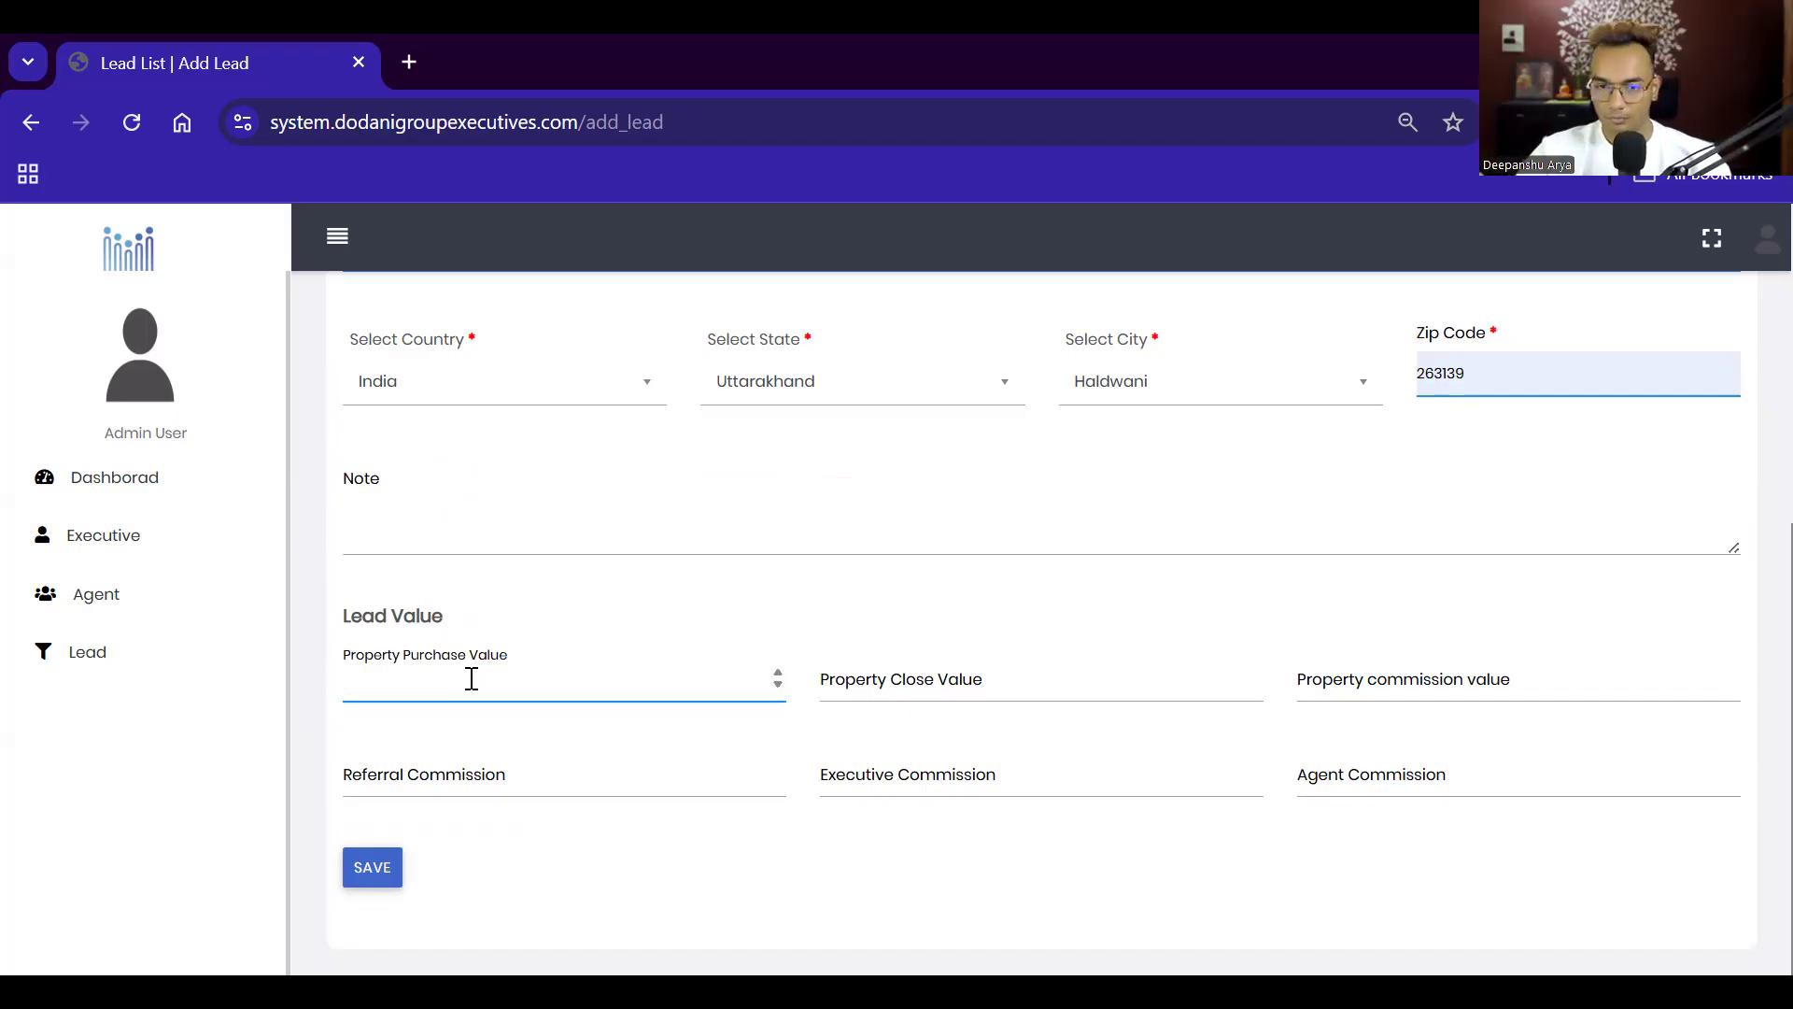
pyautogui.click(949, 694)
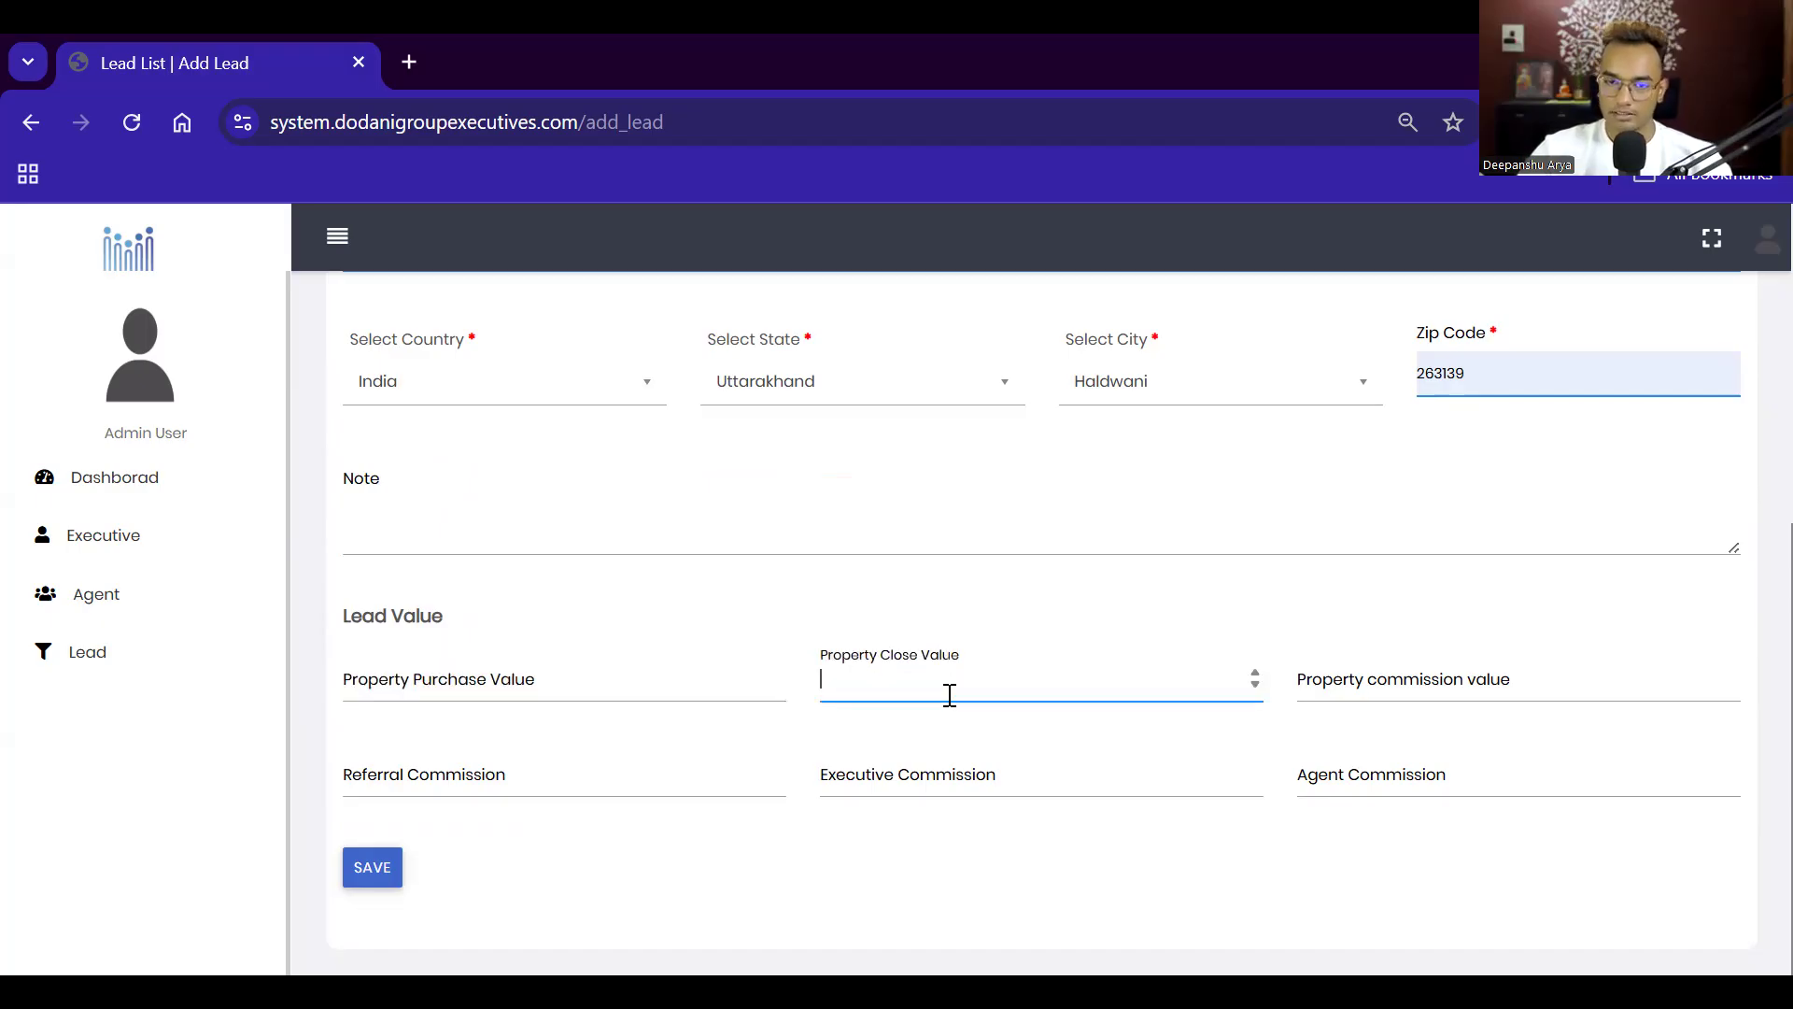
pyautogui.write('-')
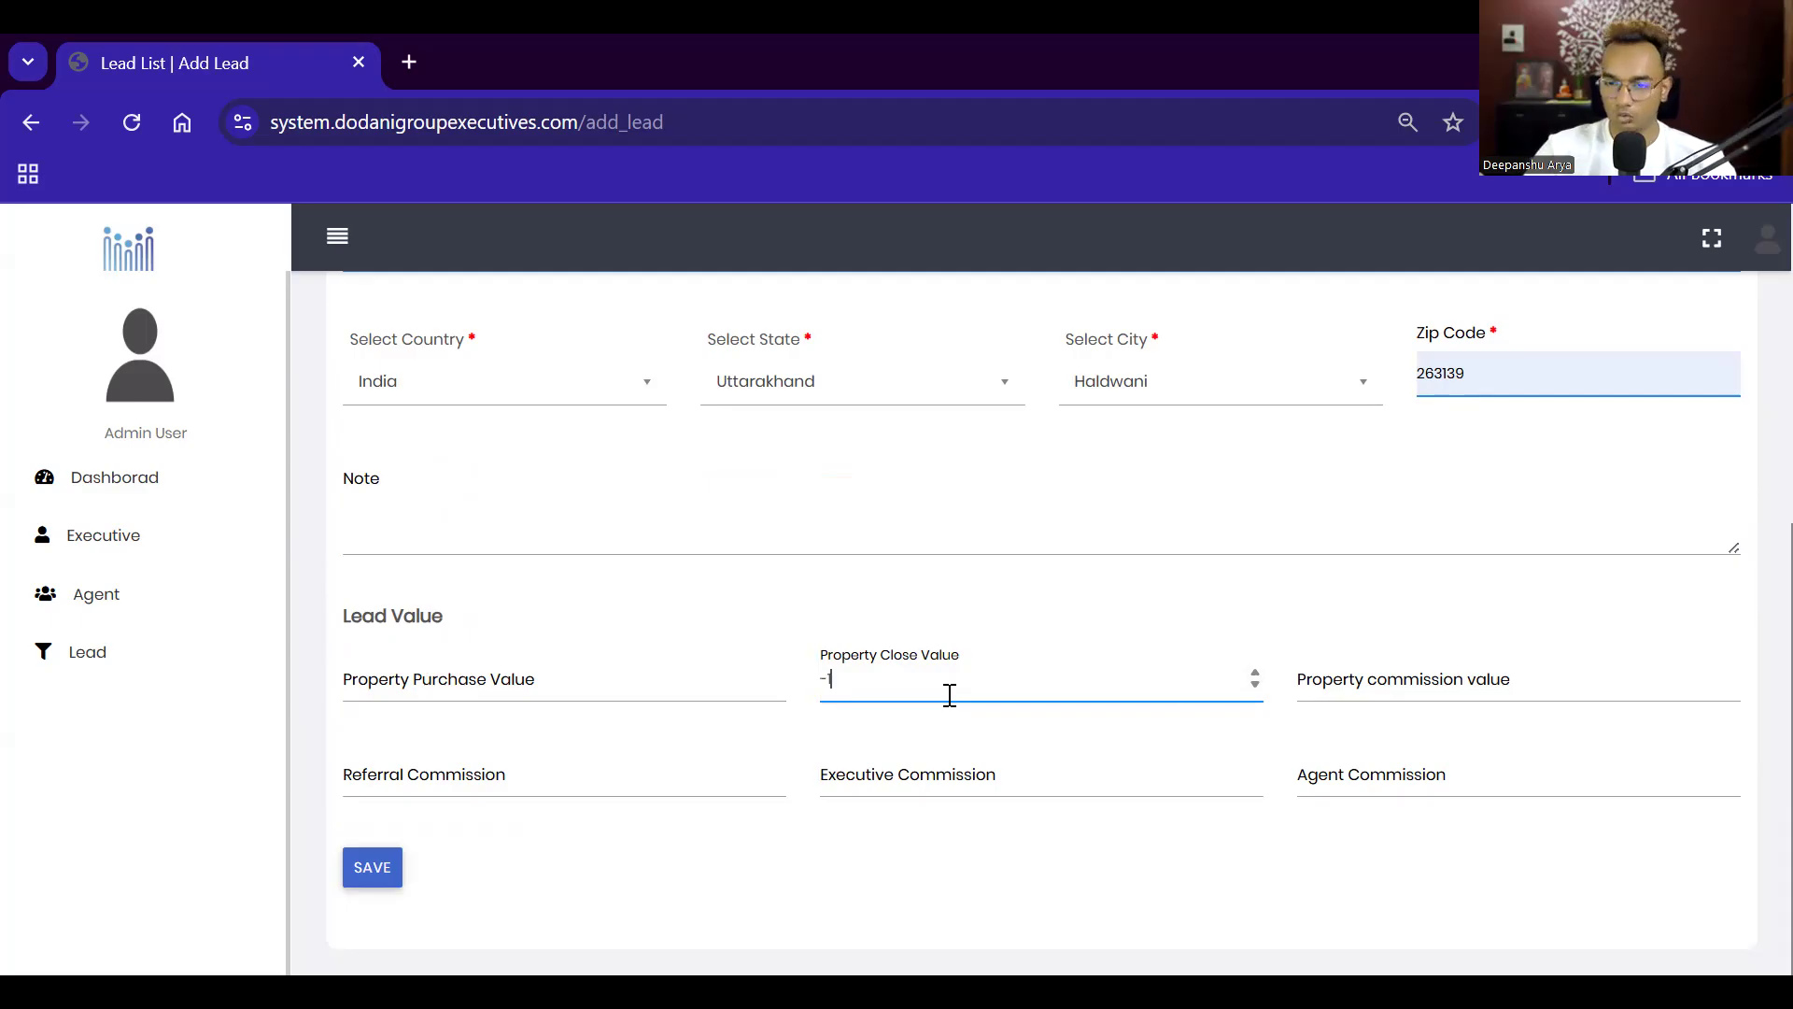
pyautogui.write('1')
pyautogui.click(1471, 686)
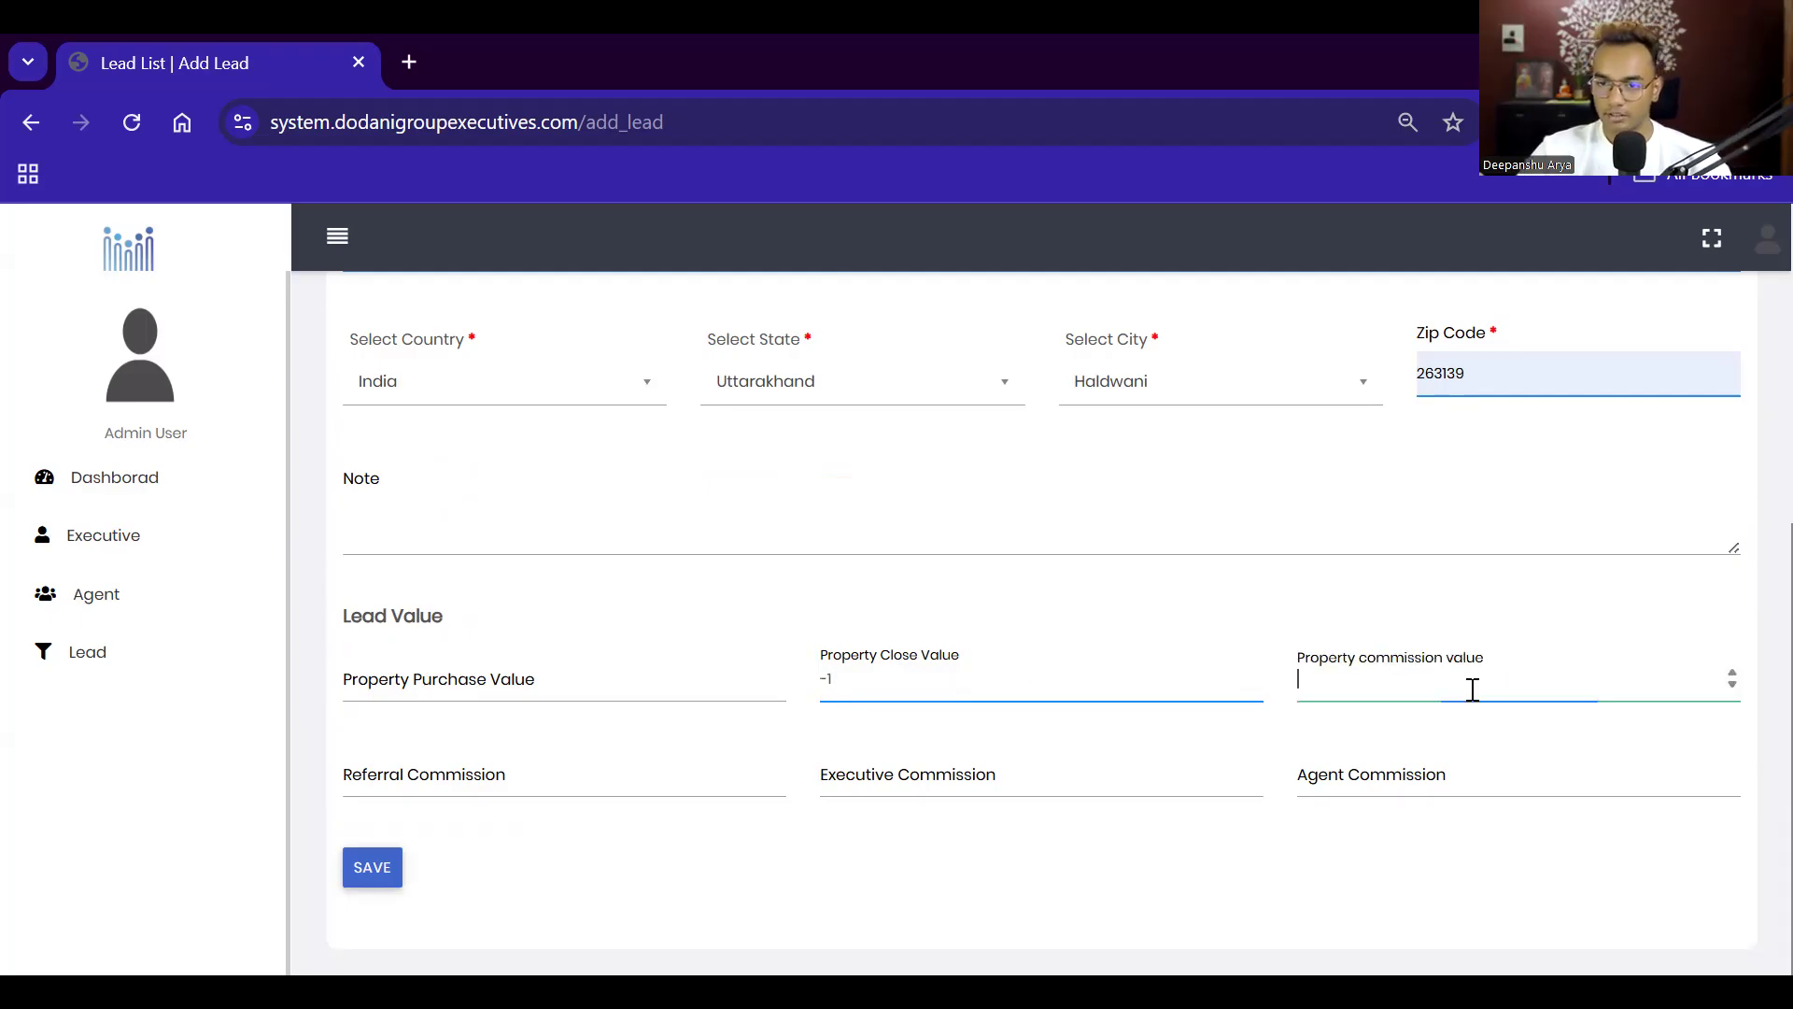
pyautogui.click(492, 776)
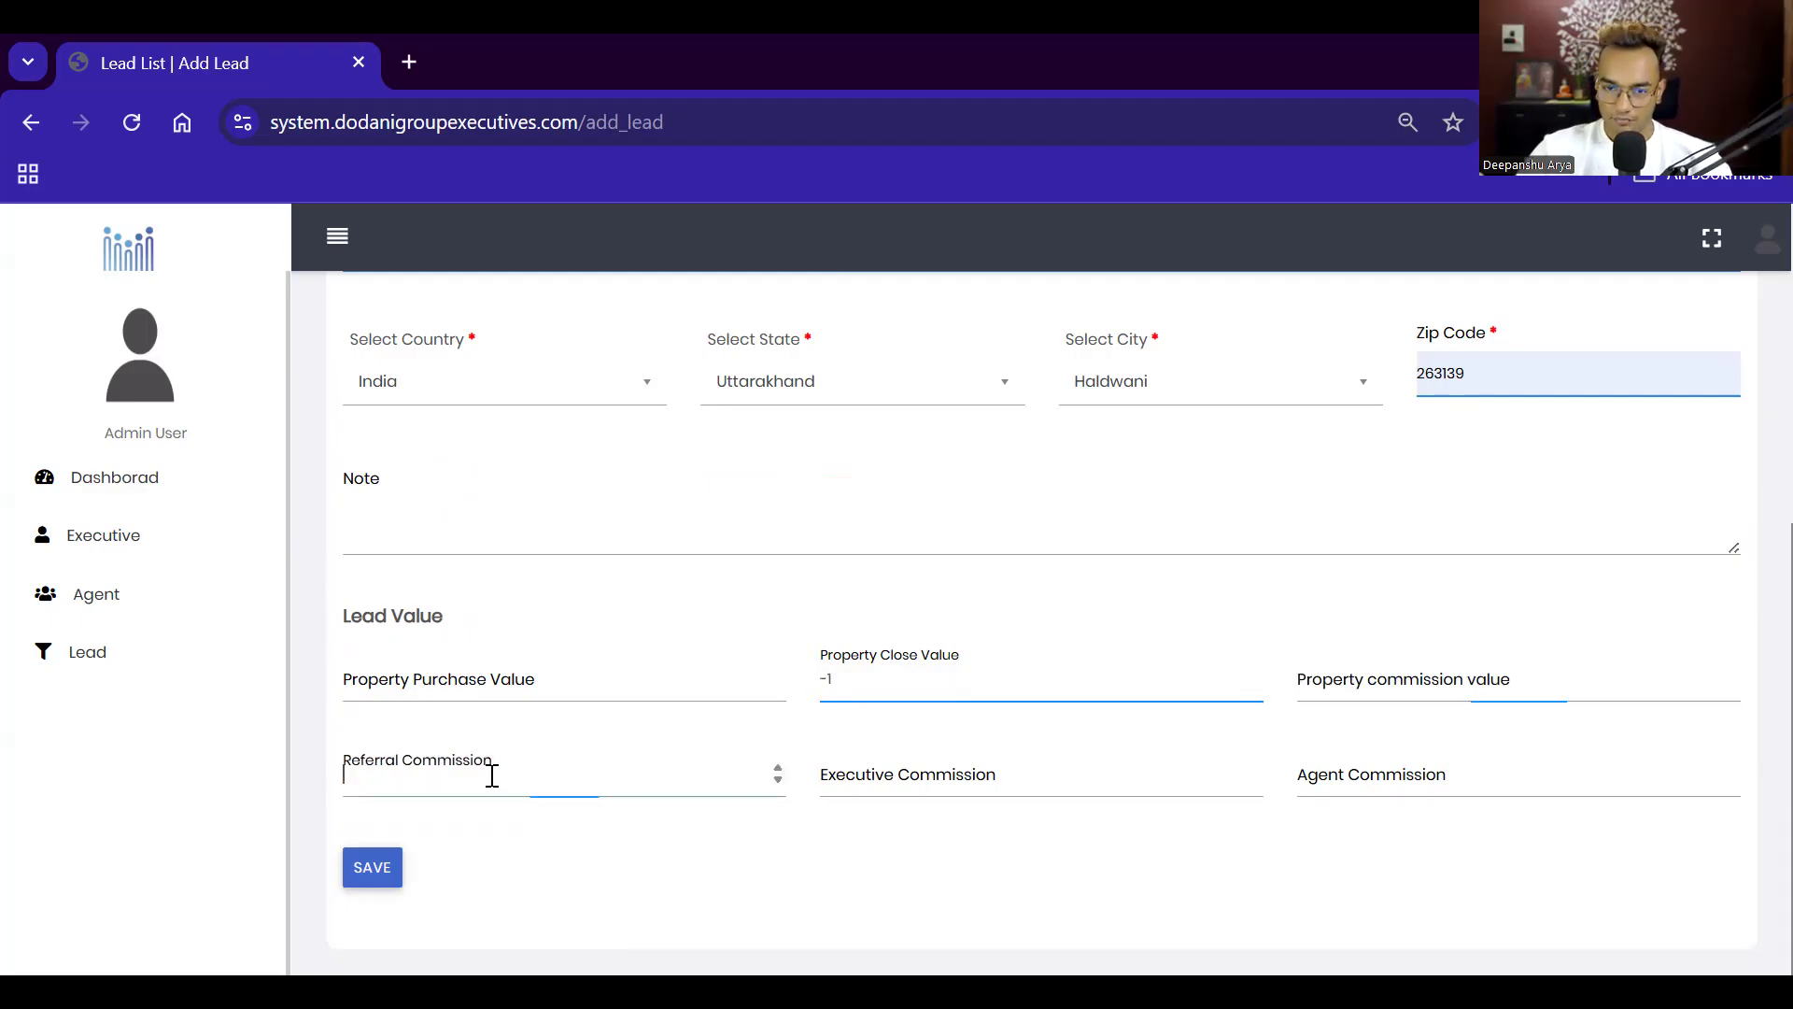
pyautogui.click(969, 789)
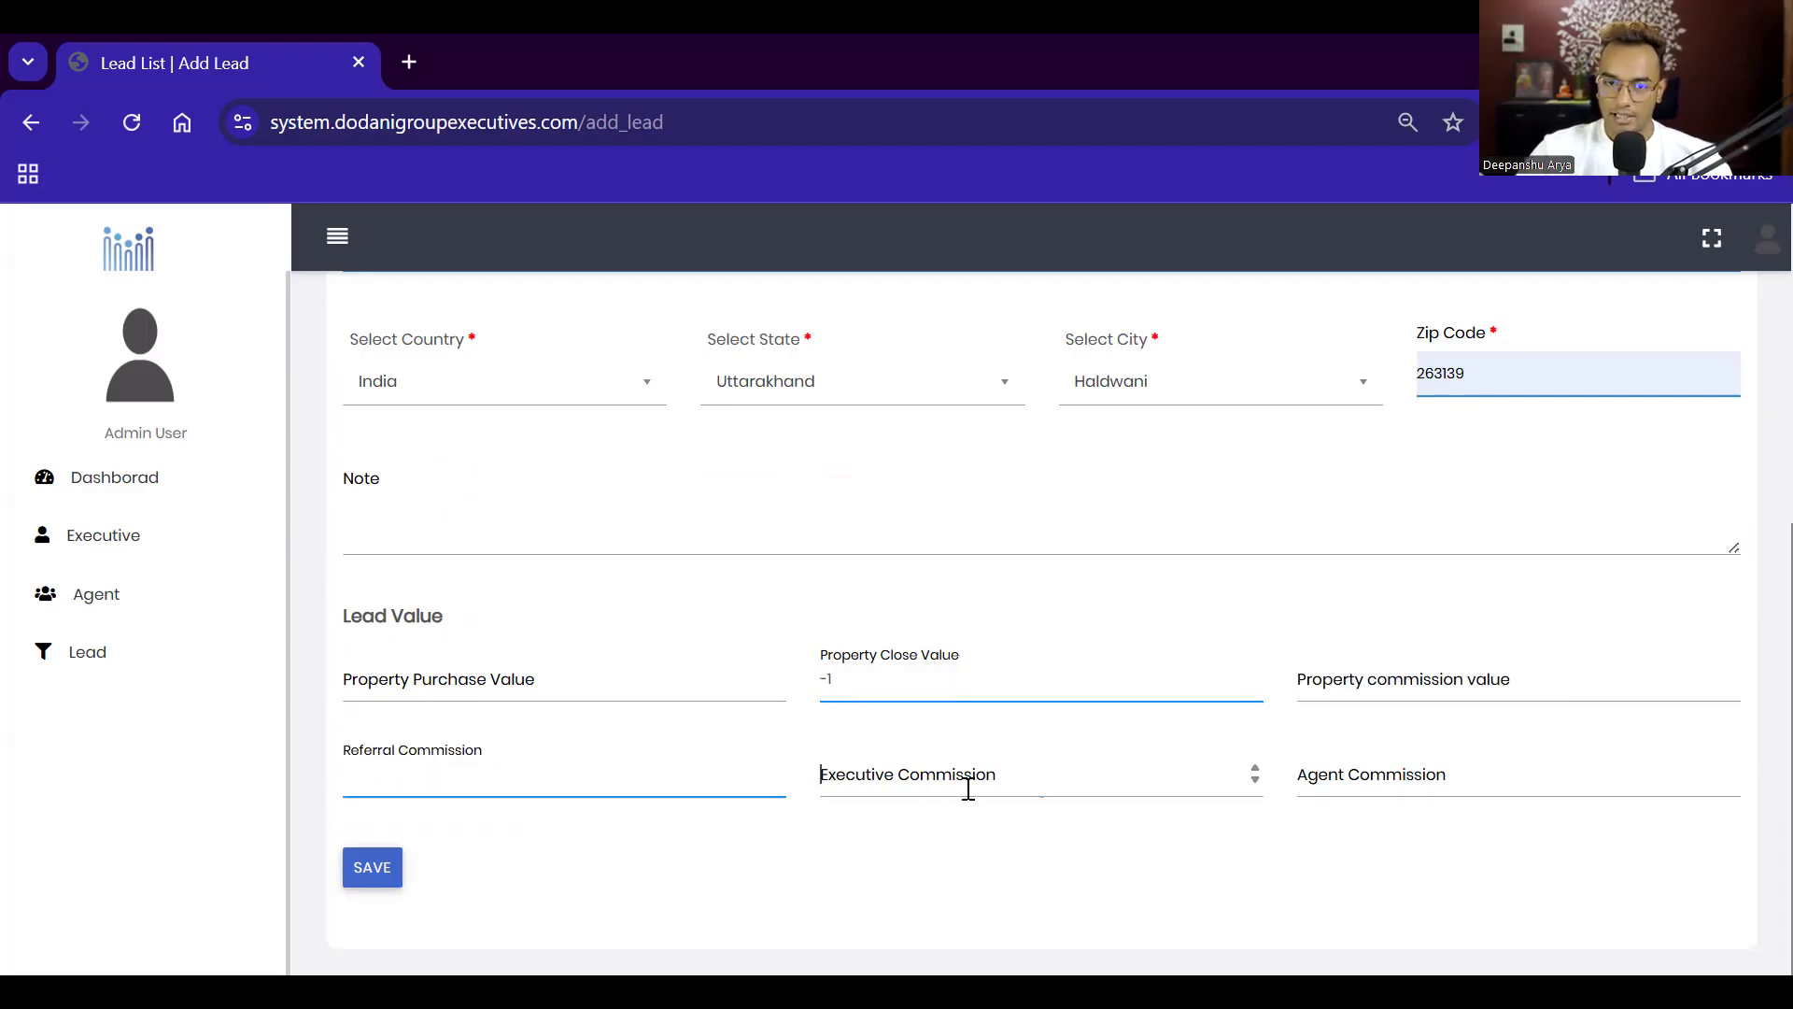
pyautogui.click(1324, 788)
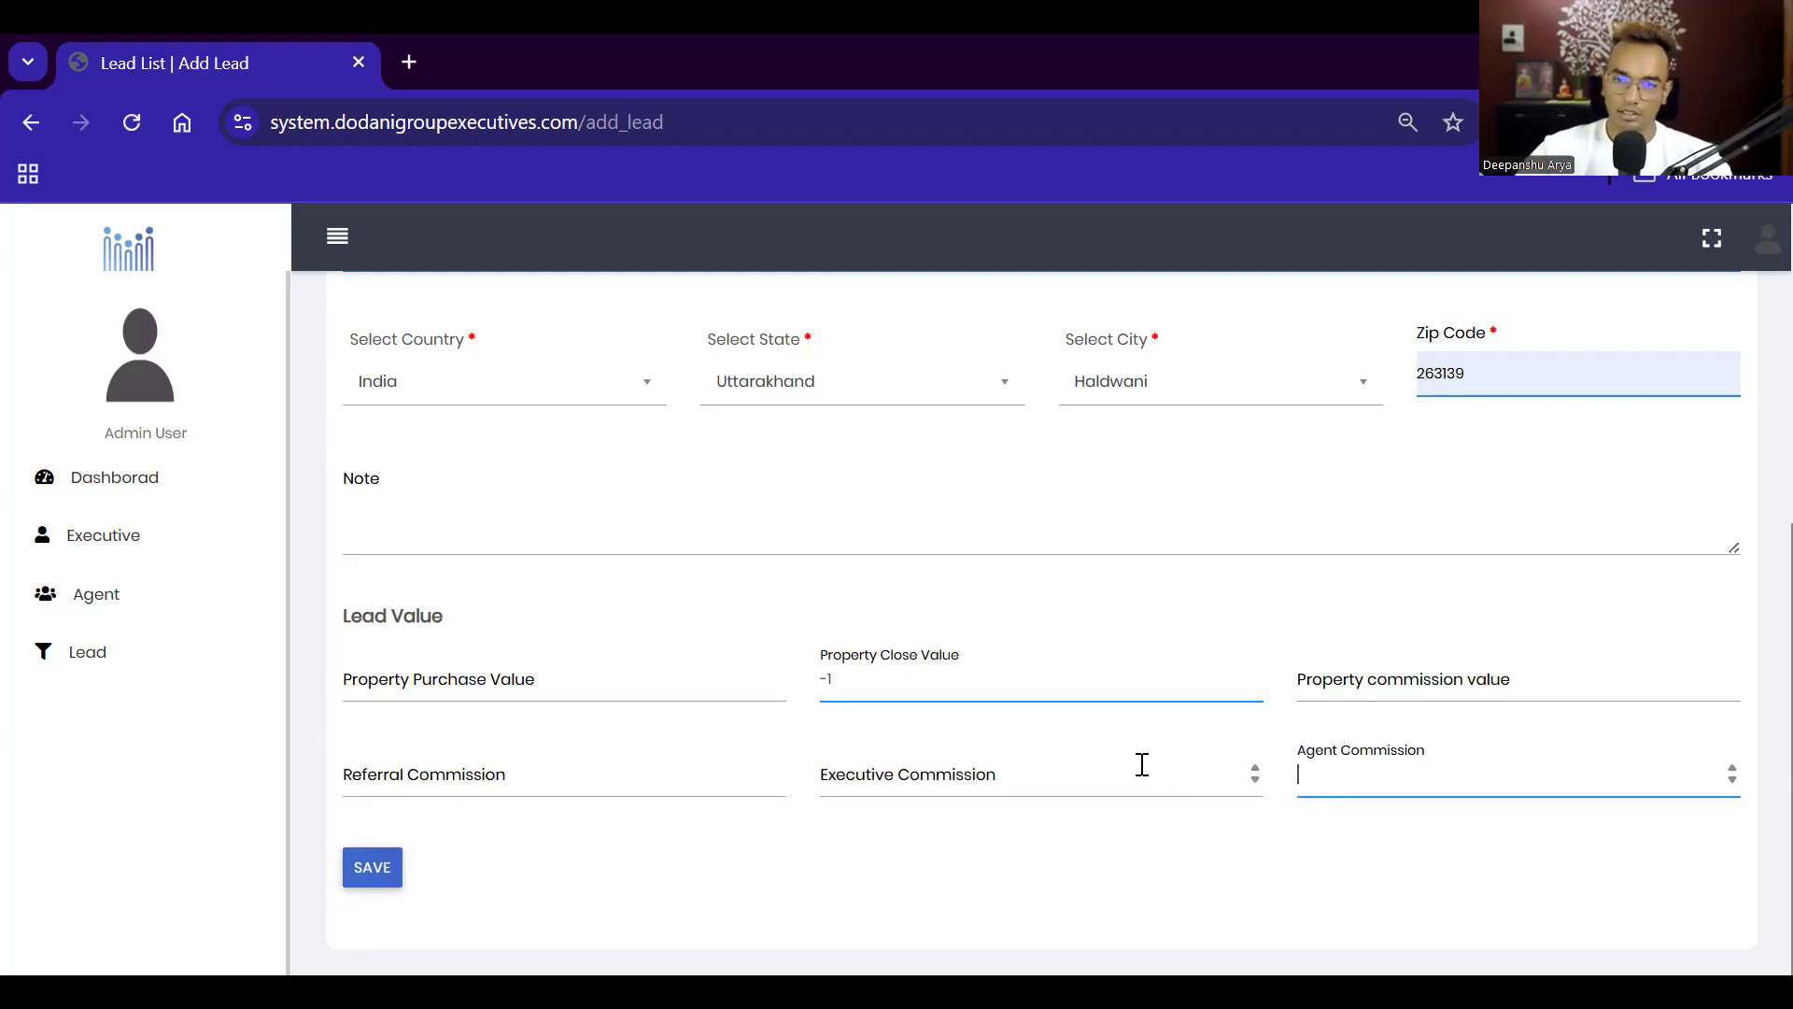
pyautogui.scroll(5, 889, 381)
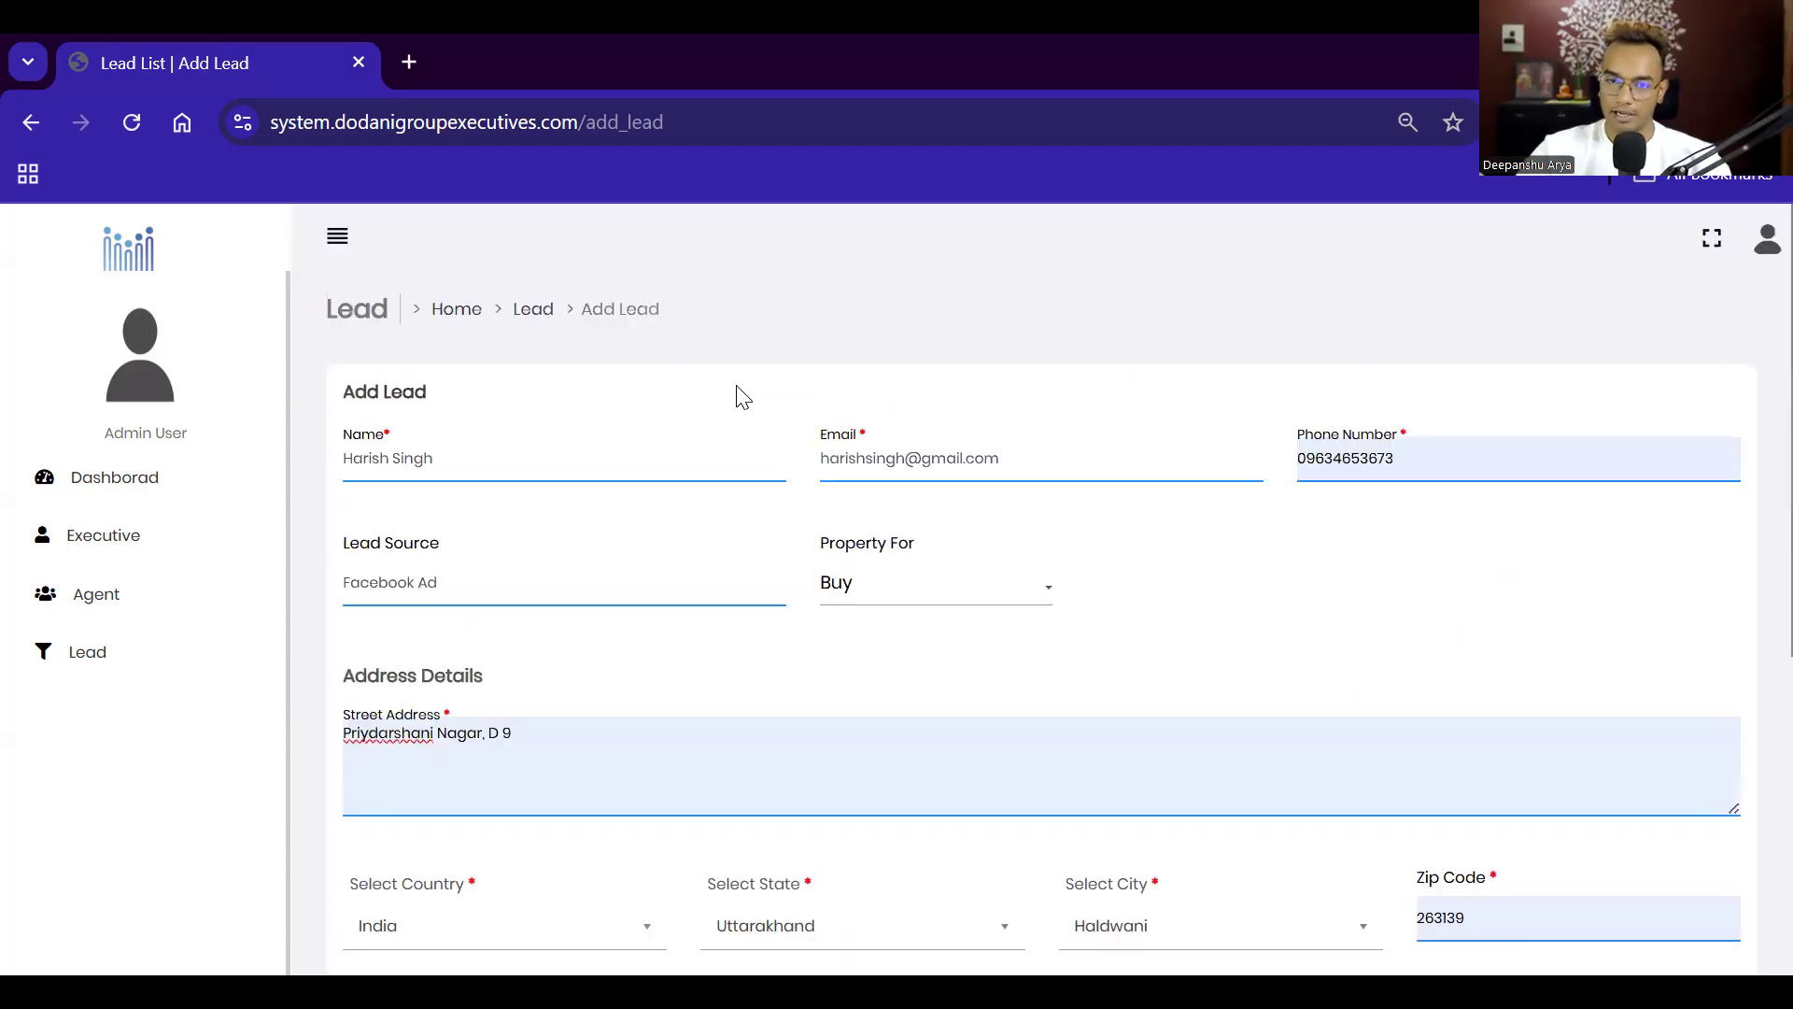
pyautogui.scroll(-5, 434, 934)
# Step: Save the lead, decline saving the address, return from the mail error, and open the Agent list
pyautogui.click(411, 876)
pyautogui.click(1388, 684)
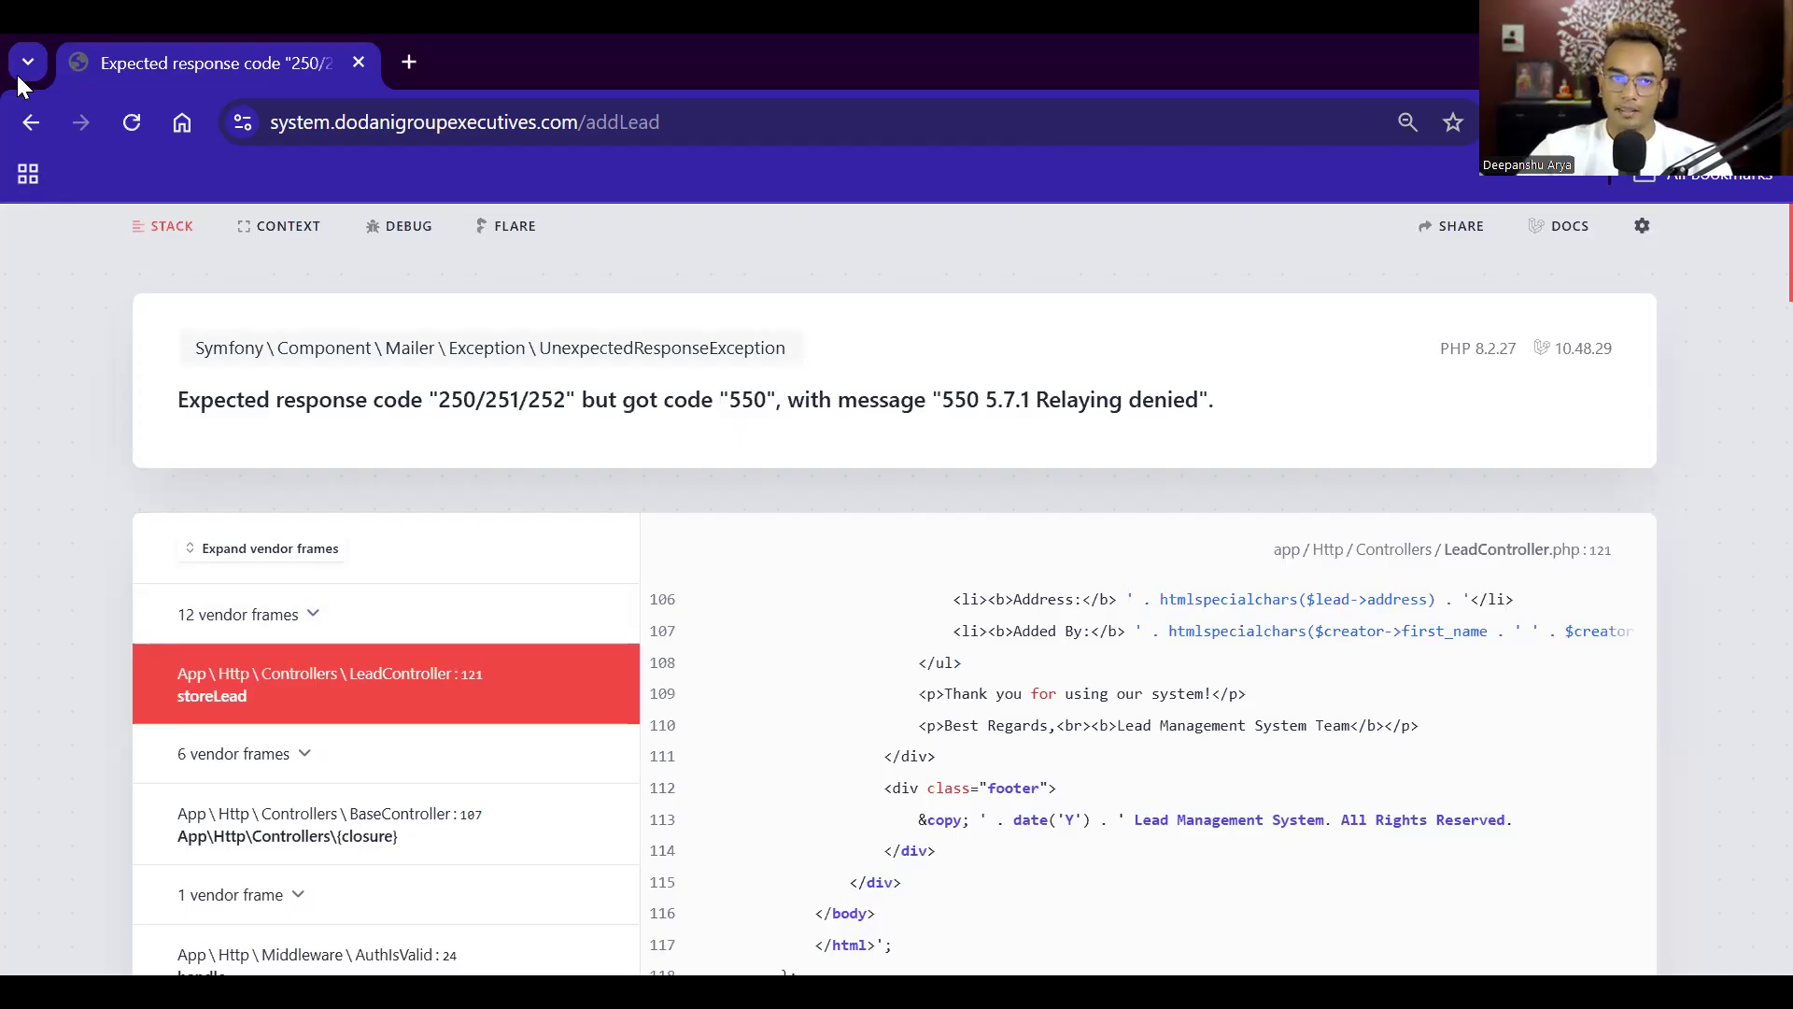
pyautogui.click(31, 123)
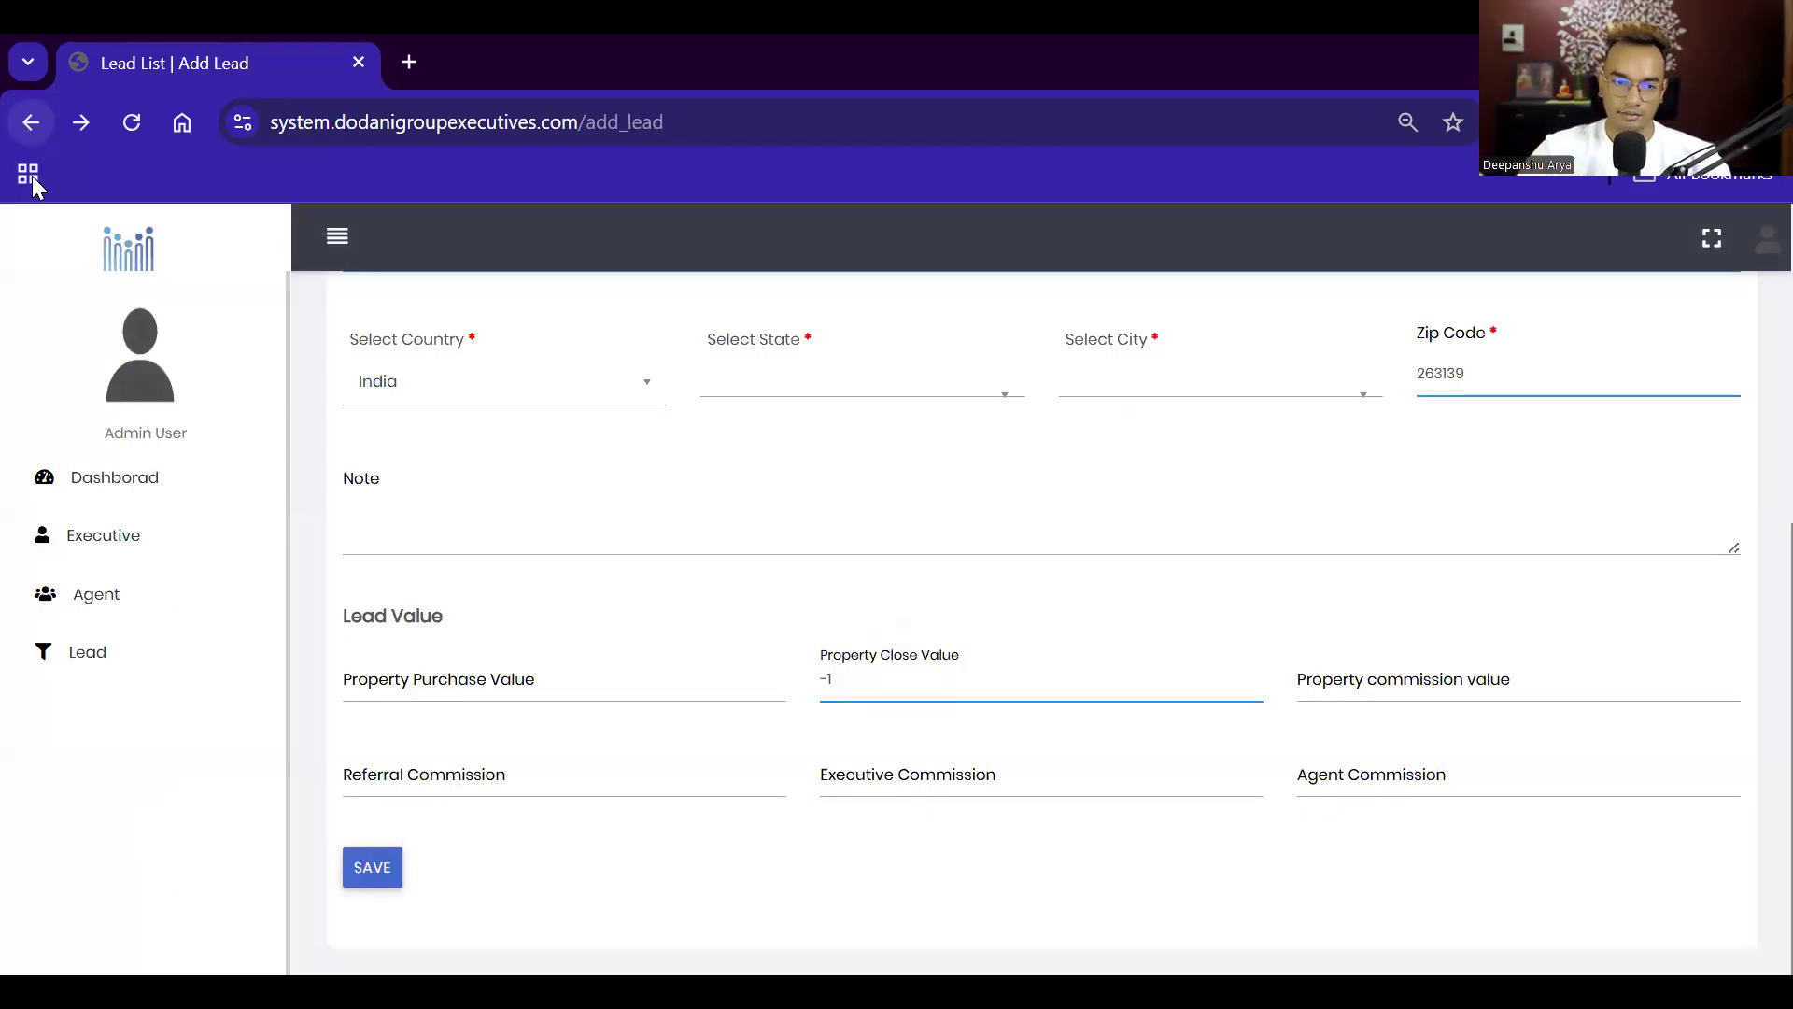
pyautogui.click(96, 616)
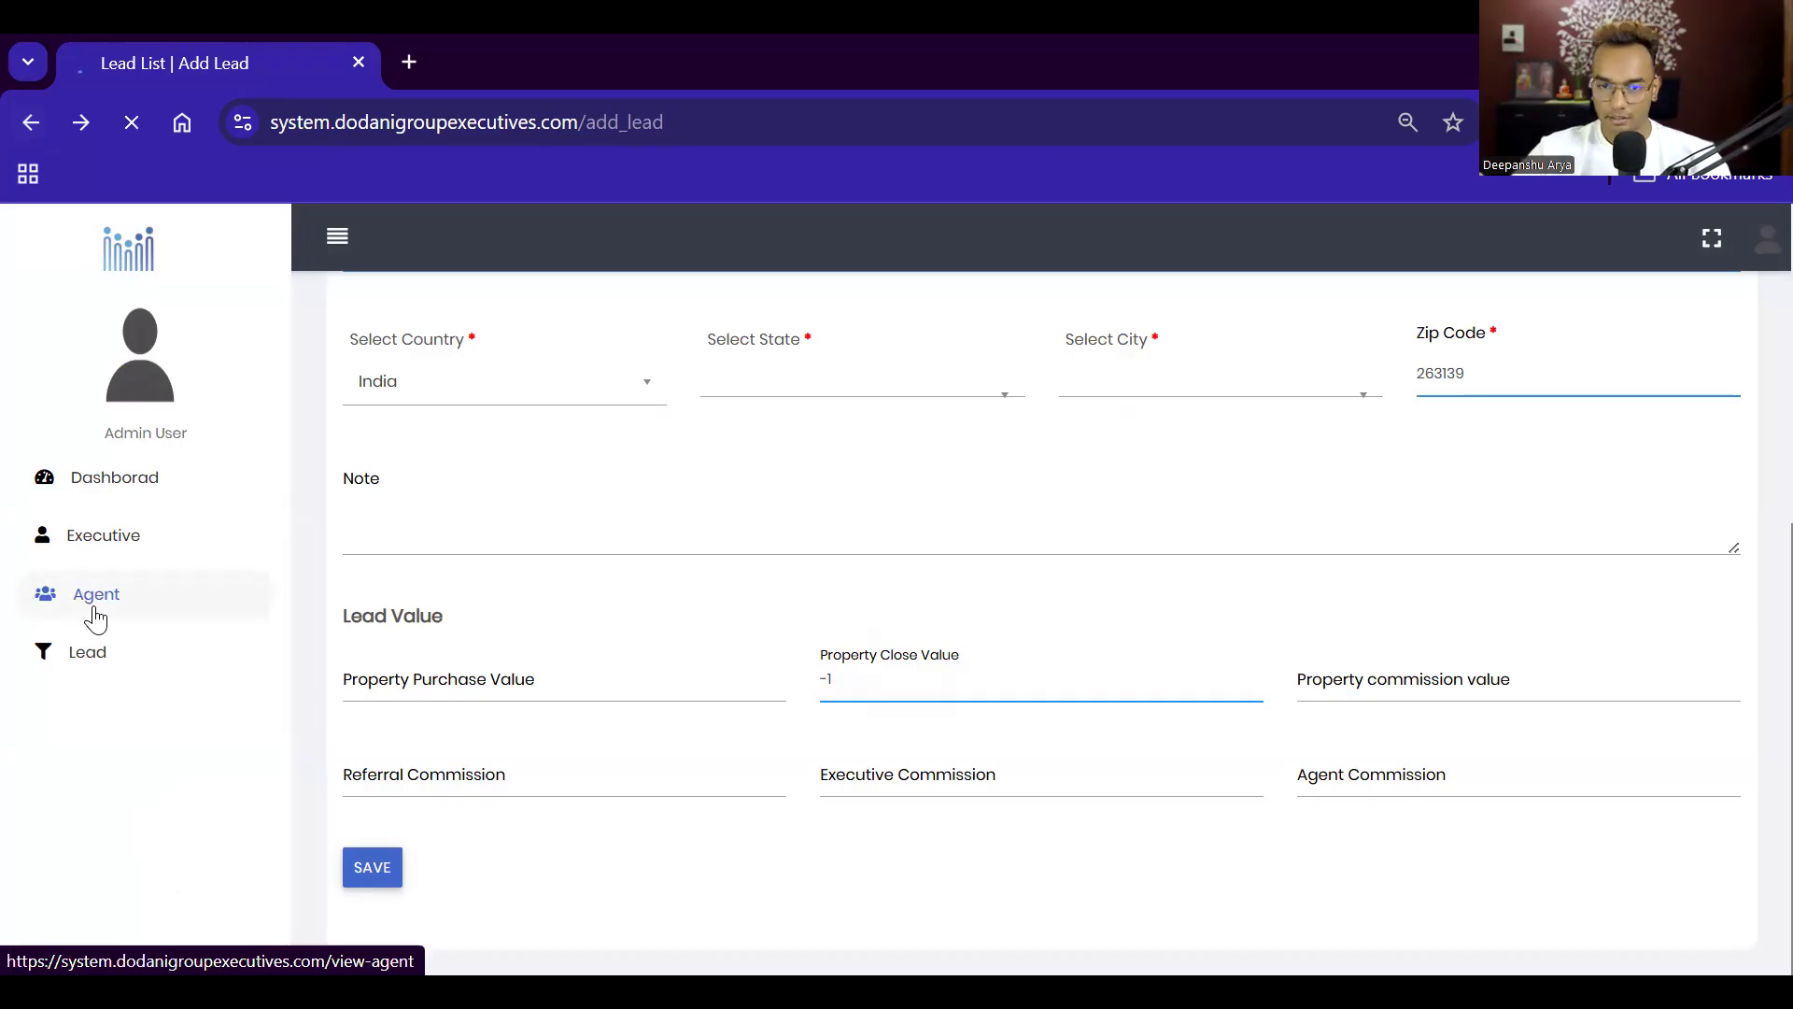